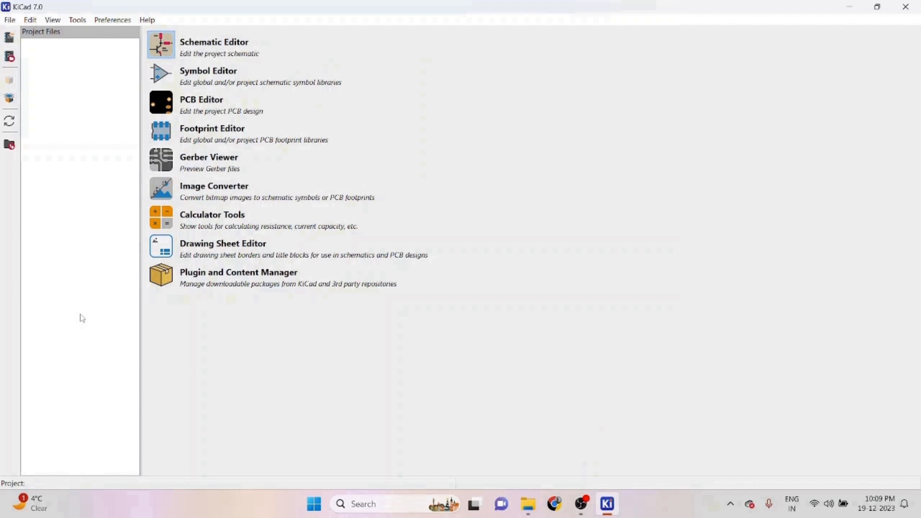
# - Create a new project named "variable power supply" in its own folder
pyautogui.click(10, 21)
pyautogui.click(30, 35)
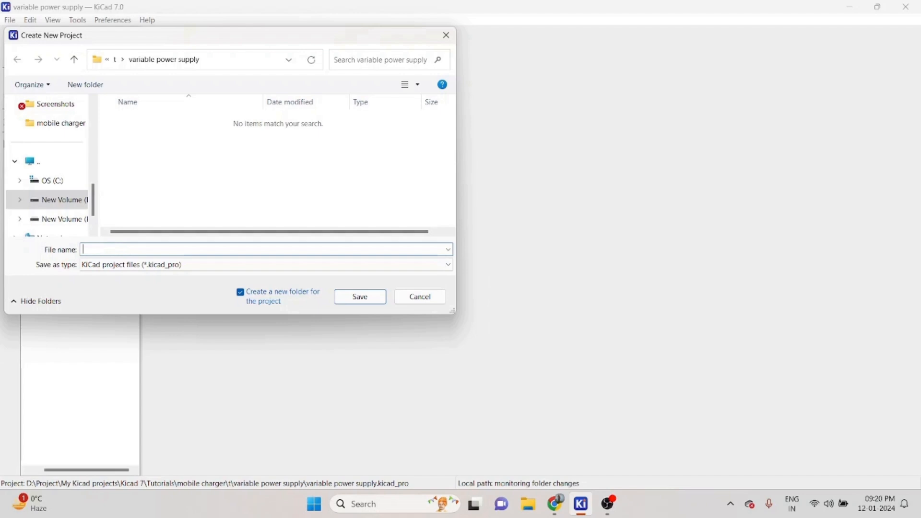
pyautogui.write('variable power supply')
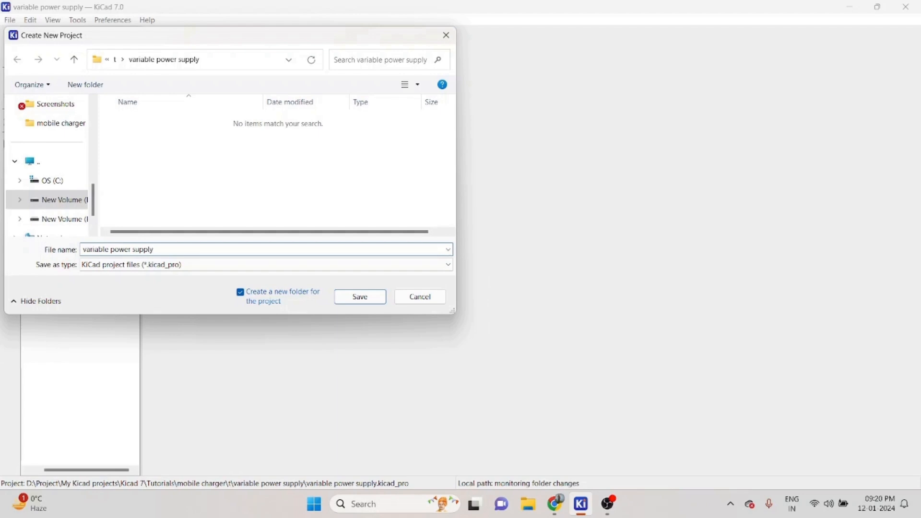
pyautogui.click(360, 298)
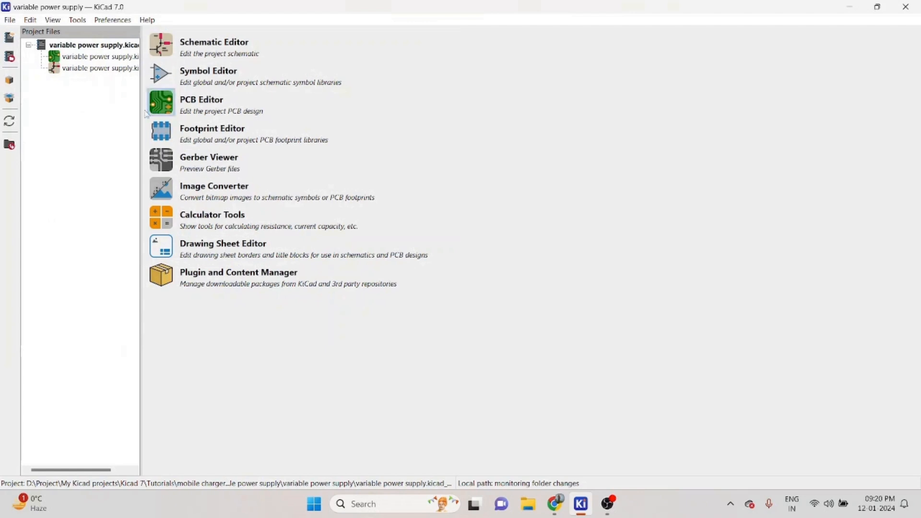
# - Open the project's schematic in the Schematic Editor
pyautogui.doubleClick(84, 72)
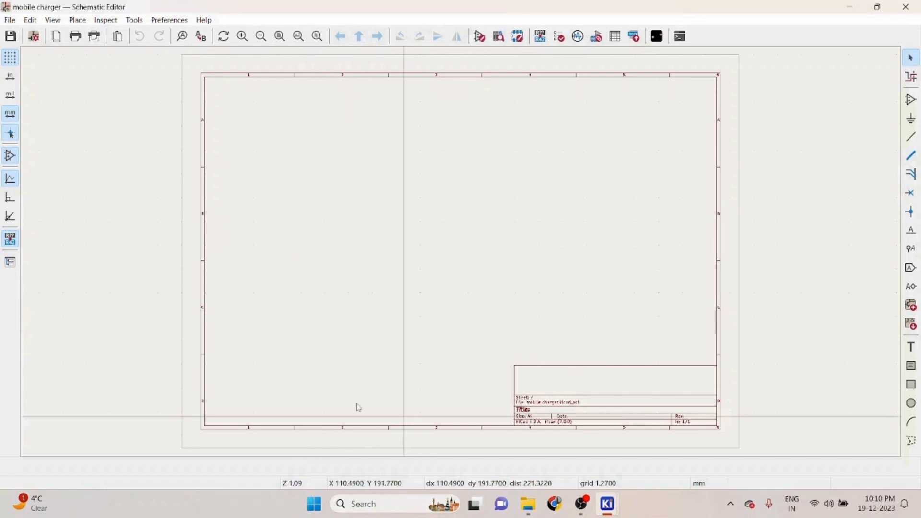
pyautogui.rightClick(393, 291)
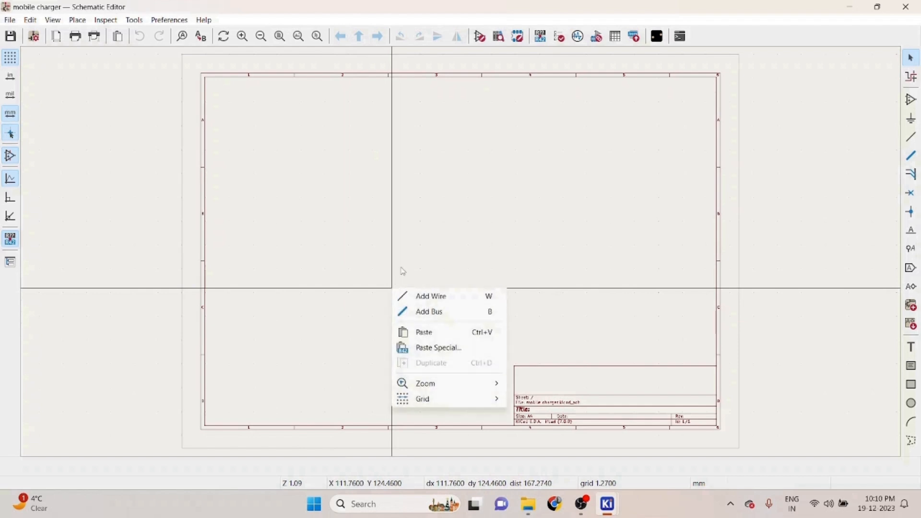
pyautogui.click(403, 268)
pyautogui.scroll(4, 382, 249)
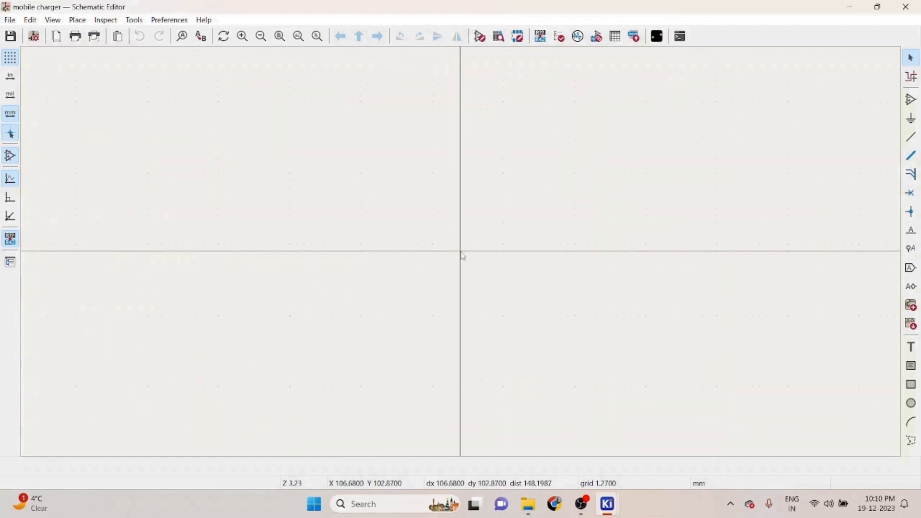
pyautogui.scroll(-5, 460, 252)
pyautogui.scroll(4, 460, 252)
pyautogui.scroll(-2, 461, 252)
pyautogui.scroll(-1, 462, 255)
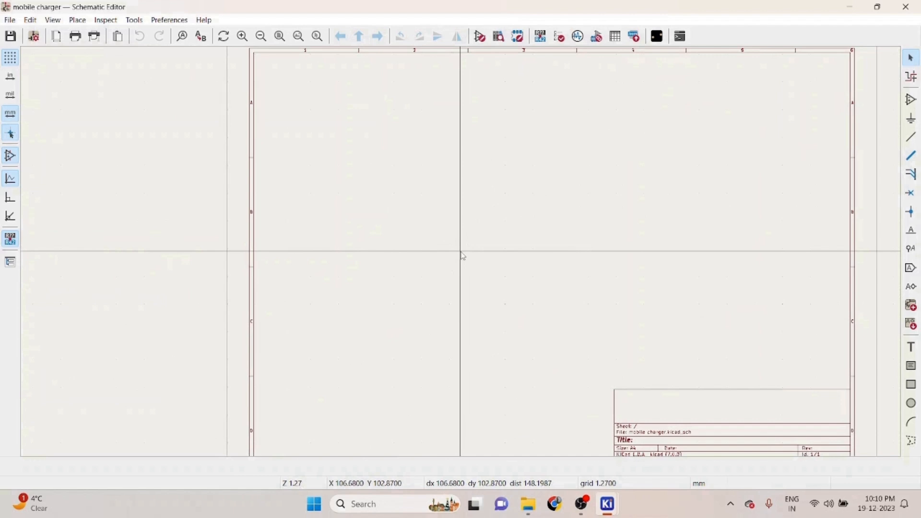
pyautogui.moveTo(461, 255); pyautogui.dragTo(352, 276, button='middle')
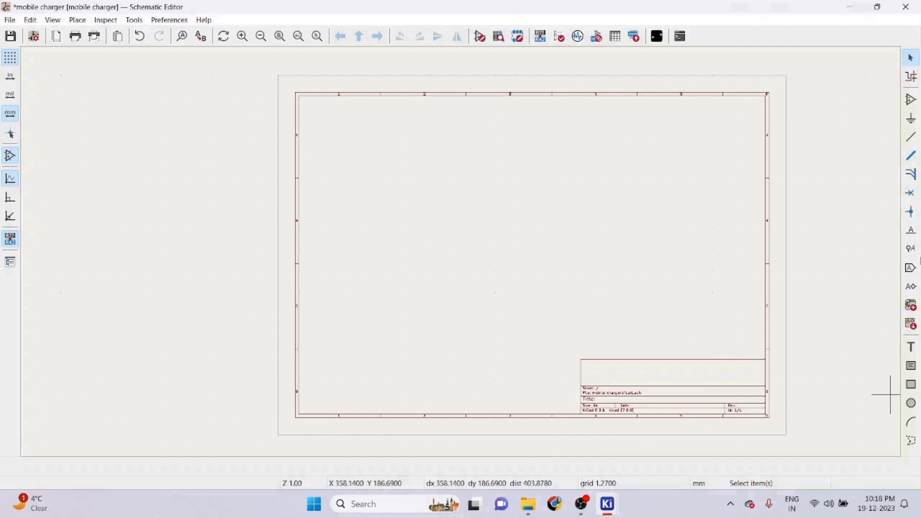
# - Add a Battery symbol and place it near the sheet's upper-left area
pyautogui.click(912, 103)
pyautogui.click(600, 214)
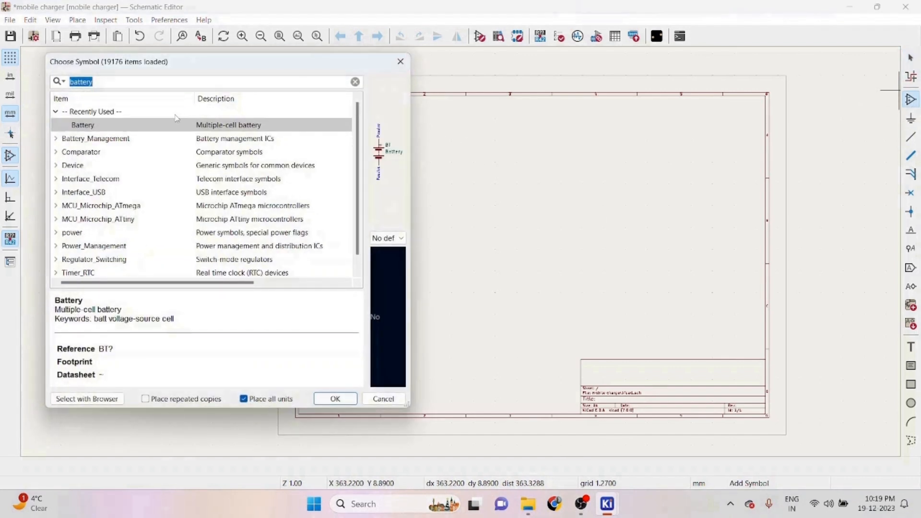
pyautogui.press('BackSpace')
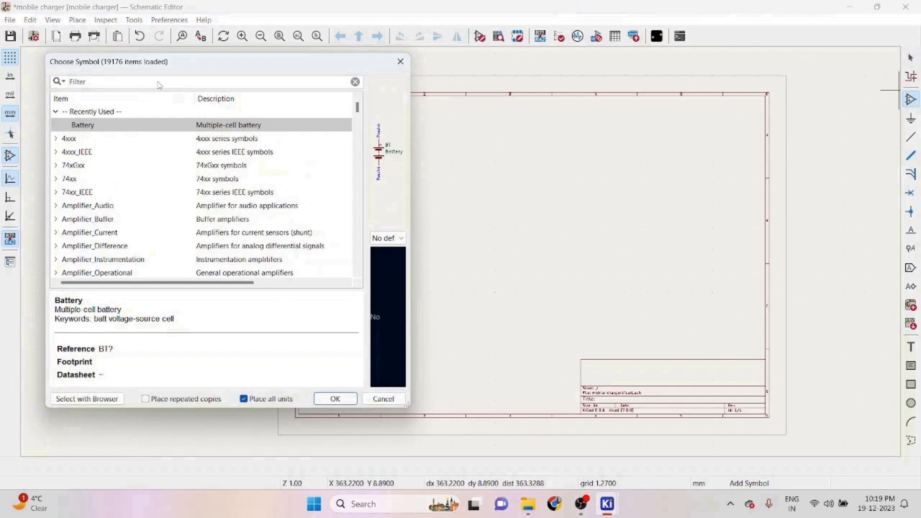
pyautogui.write('battery')
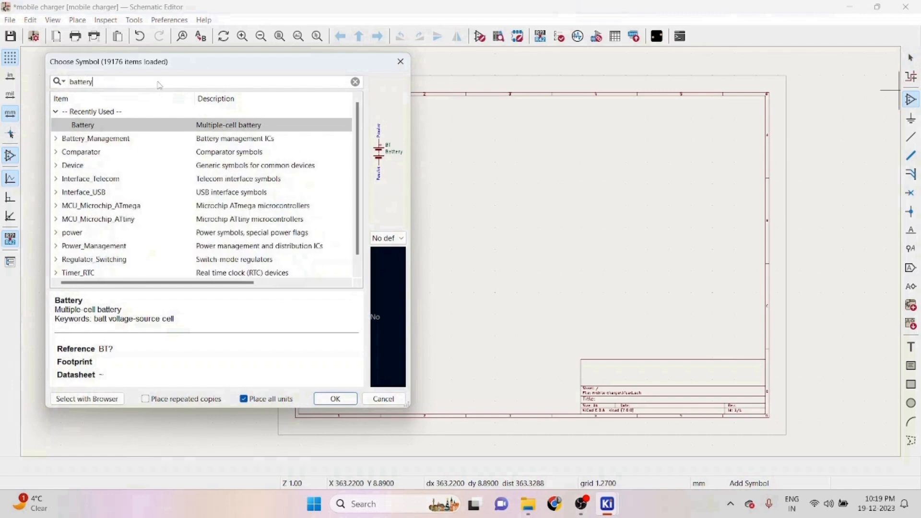
pyautogui.click(126, 127)
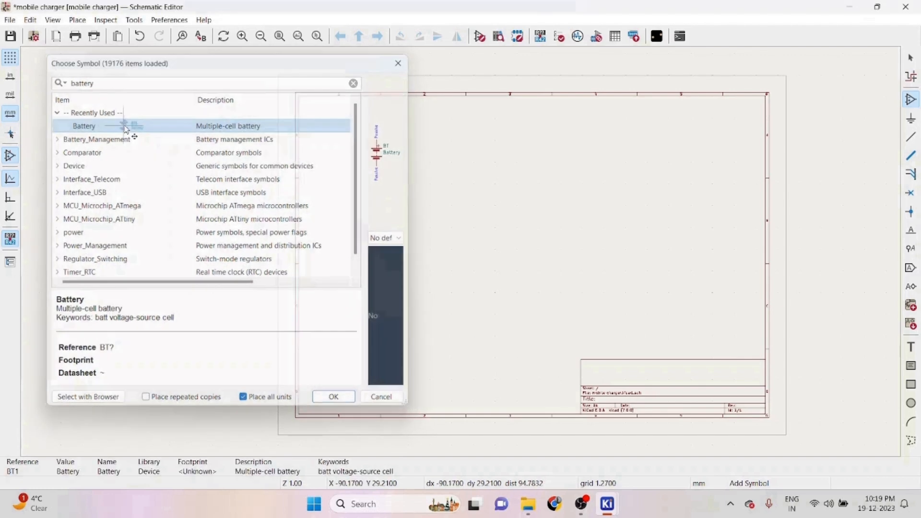
pyautogui.doubleClick(128, 130)
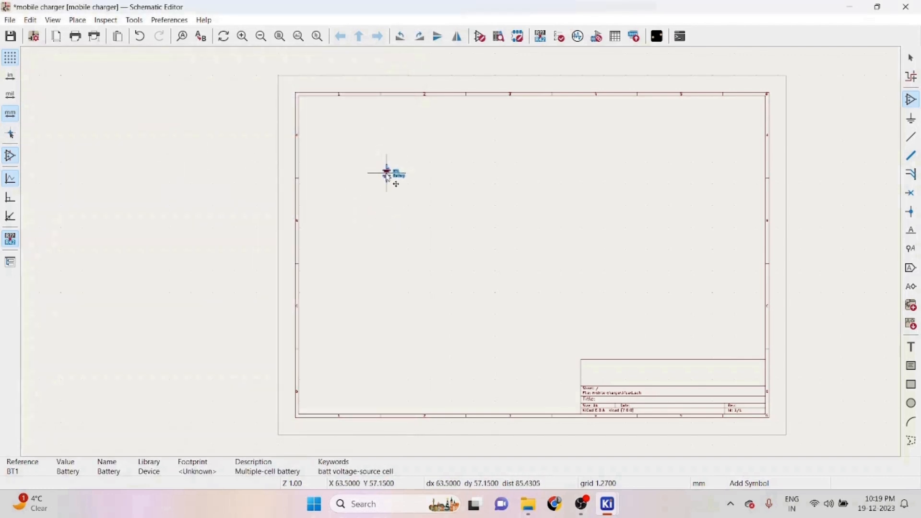
pyautogui.click(387, 174)
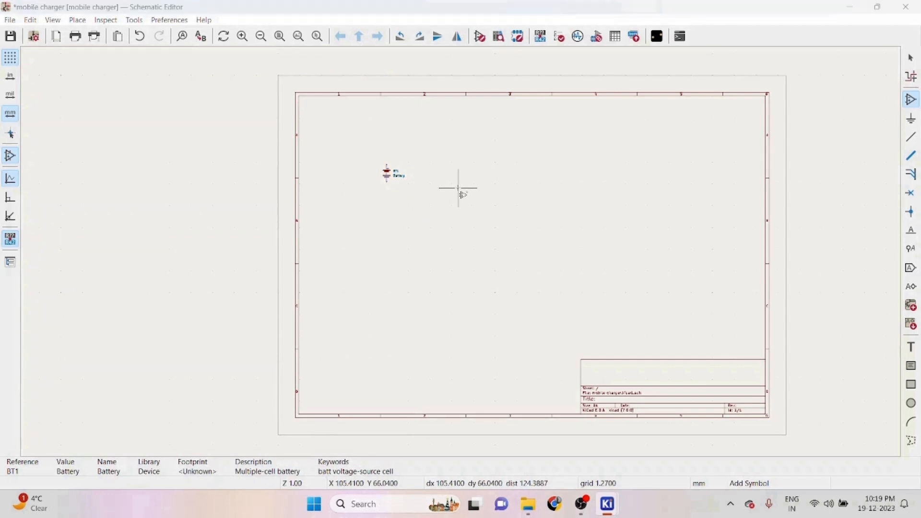
# - Add a resistor R symbol and place it to the right of the battery
pyautogui.click(139, 123)
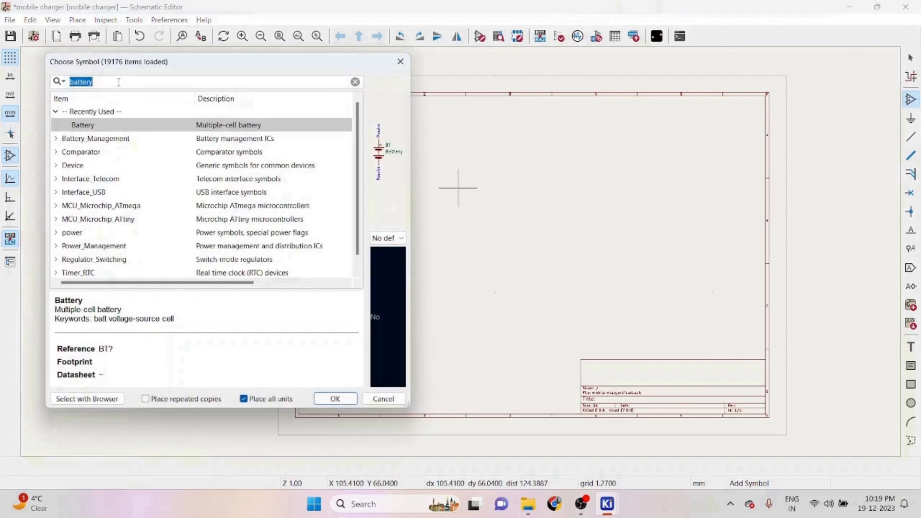
pyautogui.press('BackSpace')
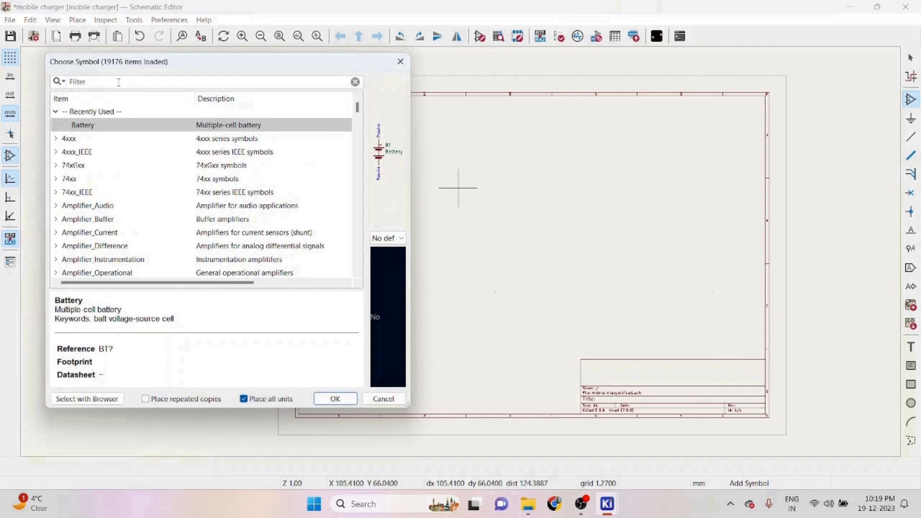
pyautogui.write('resisto')
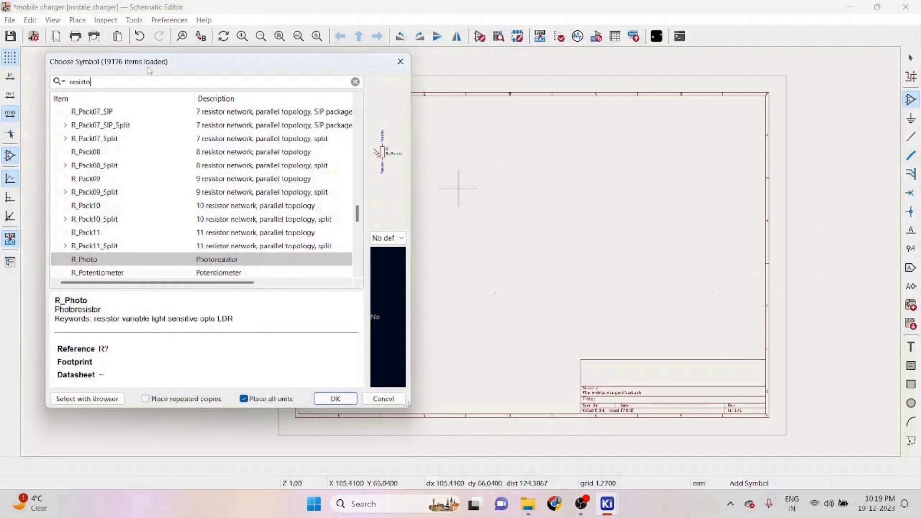
pyautogui.press('BackSpace')
pyautogui.press('BackSpace')
pyautogui.press('BackSpace')
pyautogui.press('BackSpace')
pyautogui.press('BackSpace')
pyautogui.press('BackSpace')
pyautogui.press('BackSpace')
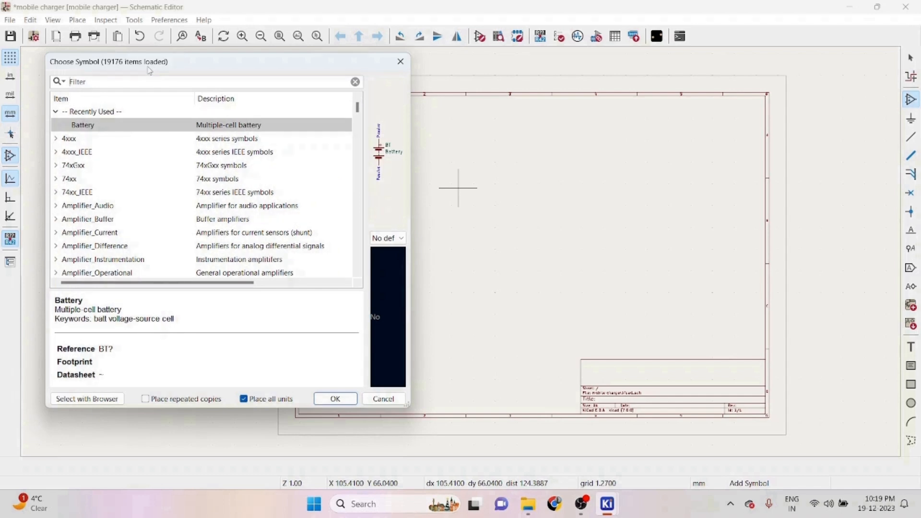
pyautogui.write('r')
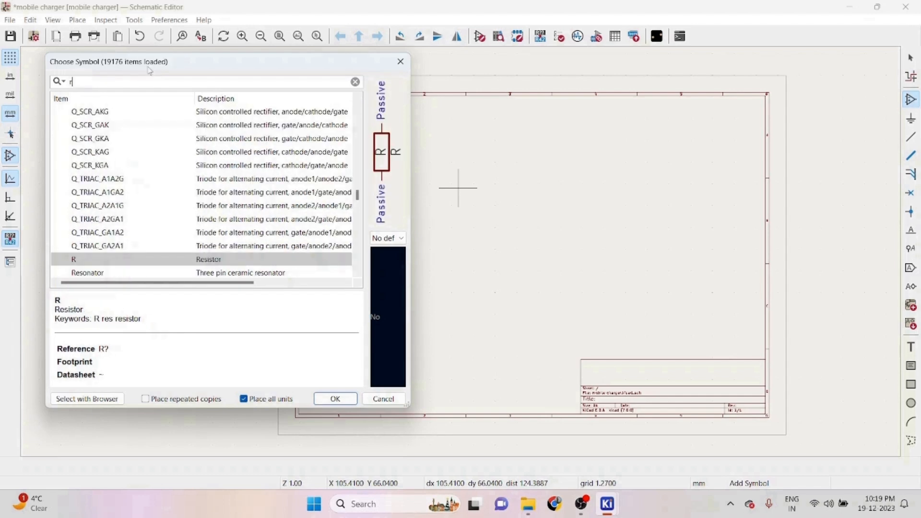
pyautogui.doubleClick(127, 260)
pyautogui.click(447, 166)
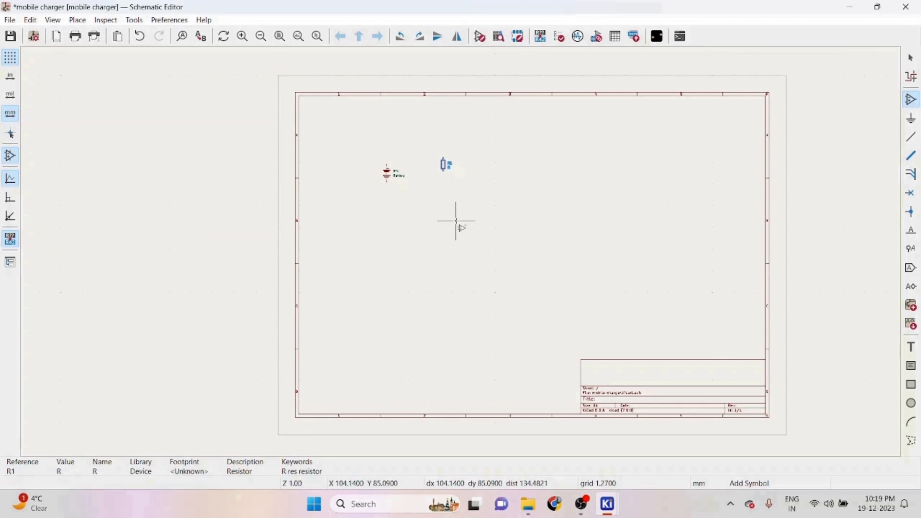
# - Add an LED symbol and place it below and right of the resistor, then exit symbol placement
pyautogui.click(109, 87)
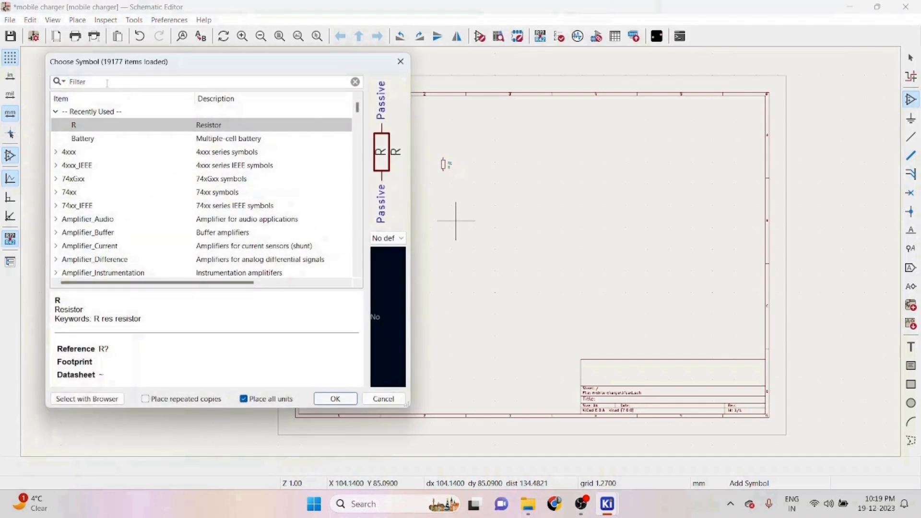
pyautogui.write('led')
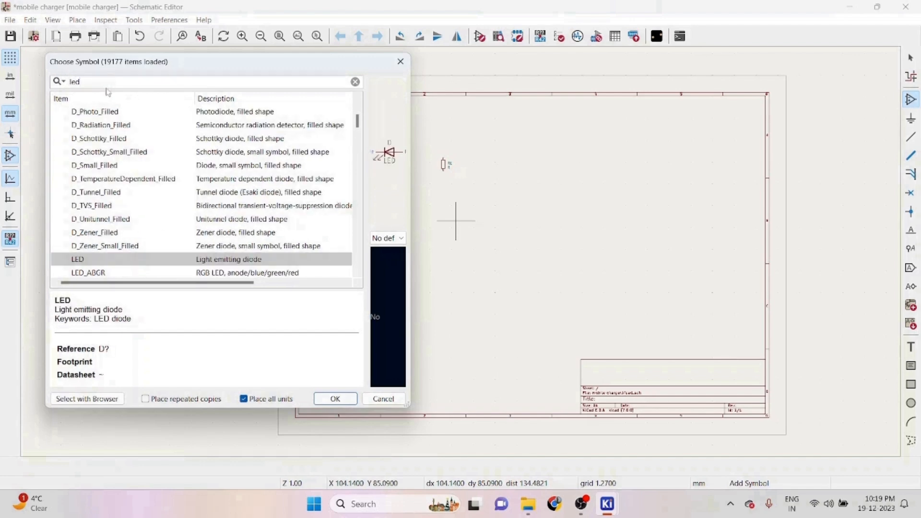
pyautogui.doubleClick(96, 262)
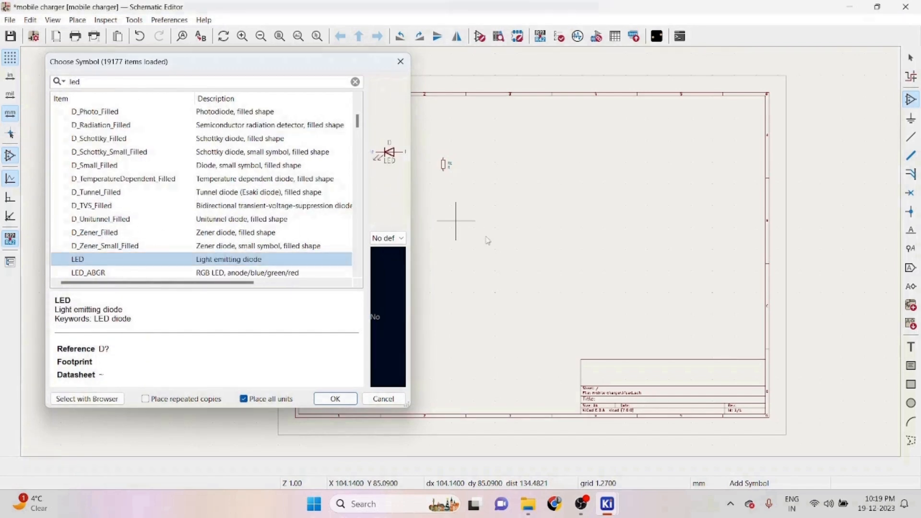
pyautogui.click(489, 192)
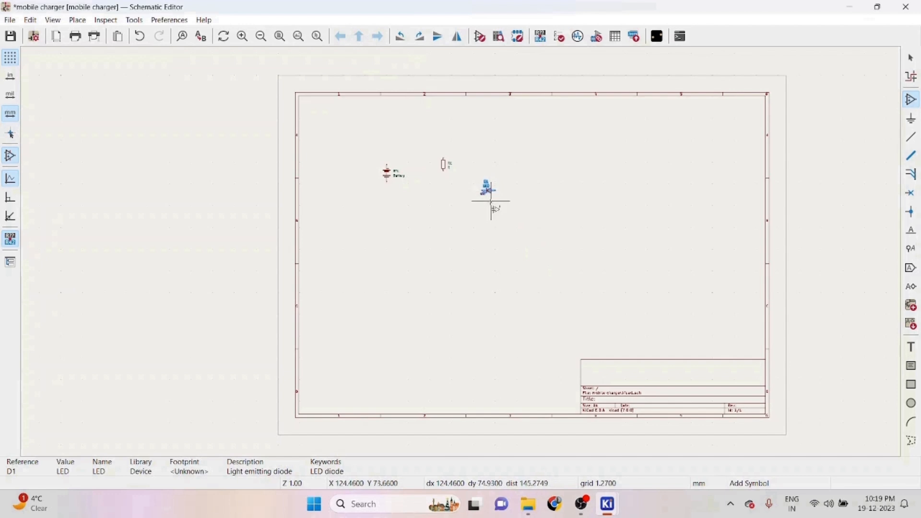
pyautogui.press('Escape')
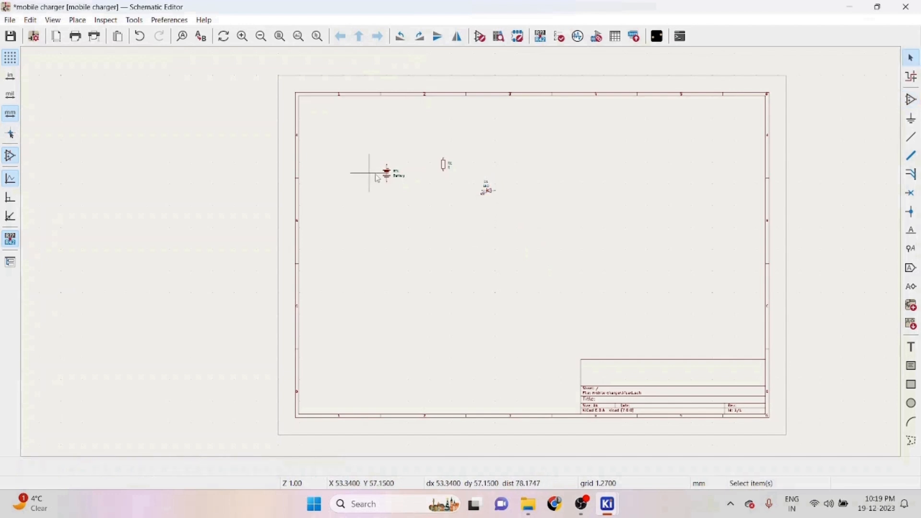
# - Rotate the resistor R1 to a horizontal orientation
pyautogui.scroll(1, 449, 192)
pyautogui.scroll(5, 460, 251)
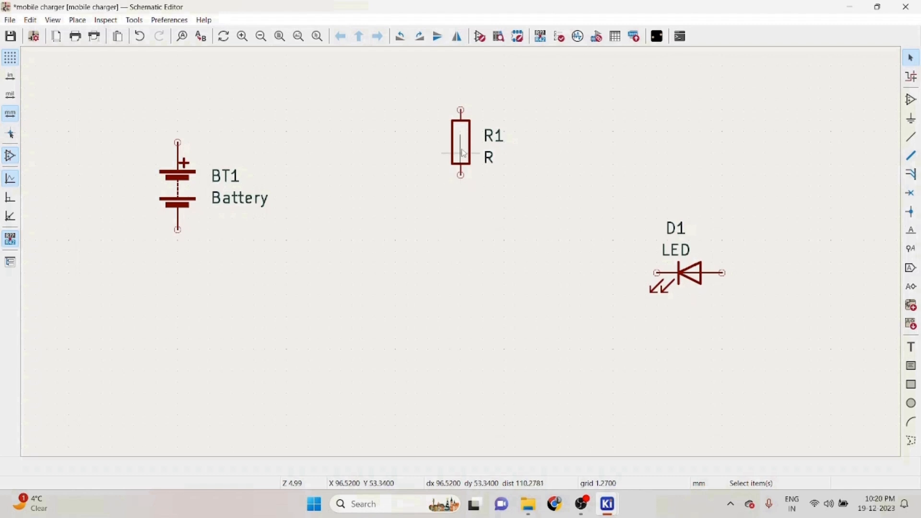
pyautogui.press('r')
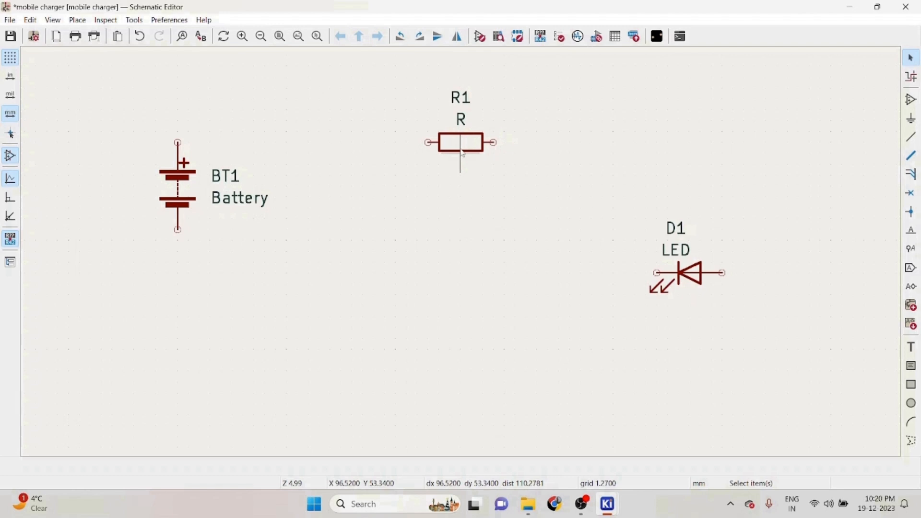
# - Rotate the LED D1 to a vertical orientation
pyautogui.click(451, 152)
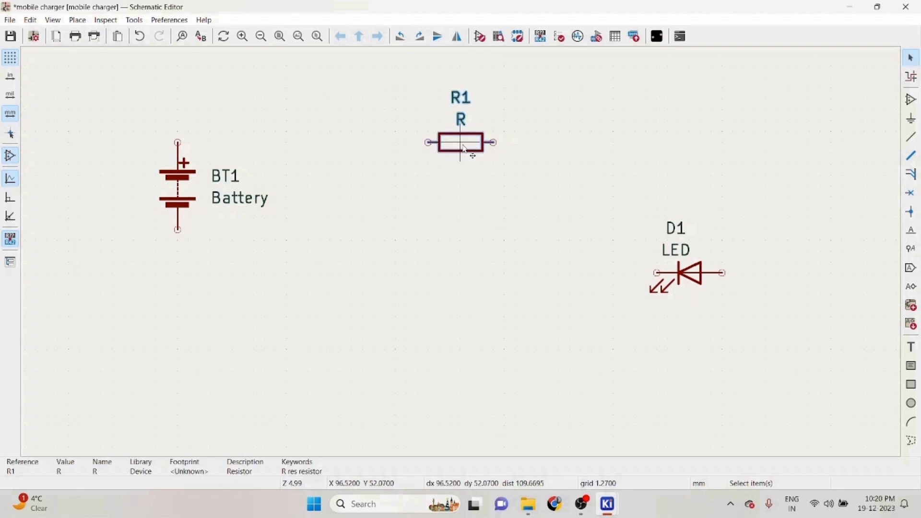
pyautogui.click(689, 273)
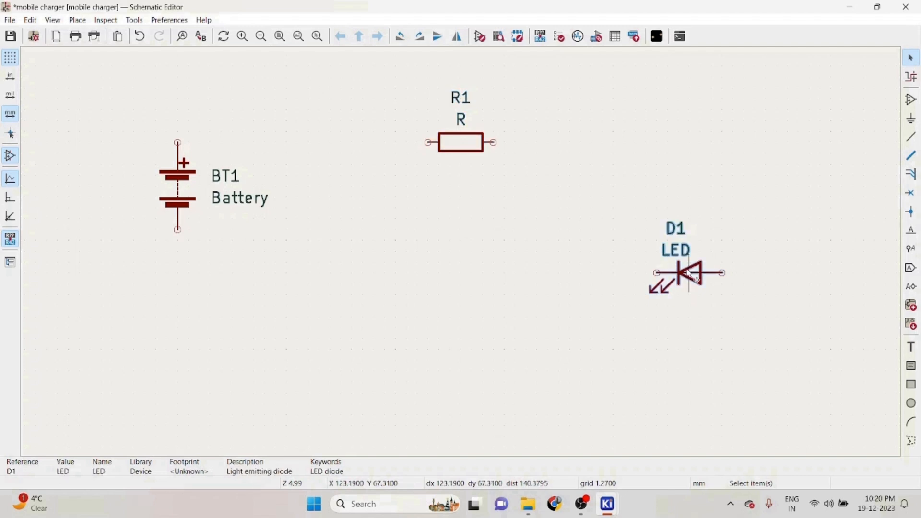
pyautogui.press('r')
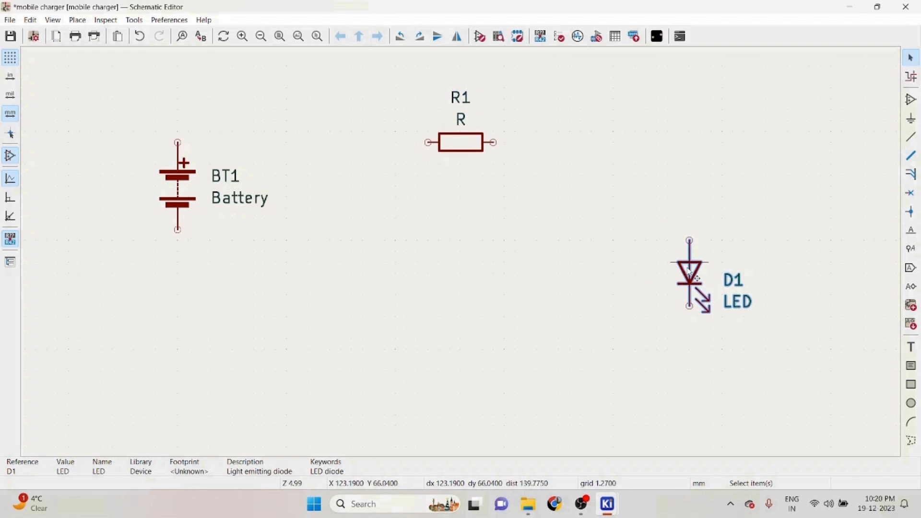
# - Move the LED D1 closer to the resistor
pyautogui.press('m')
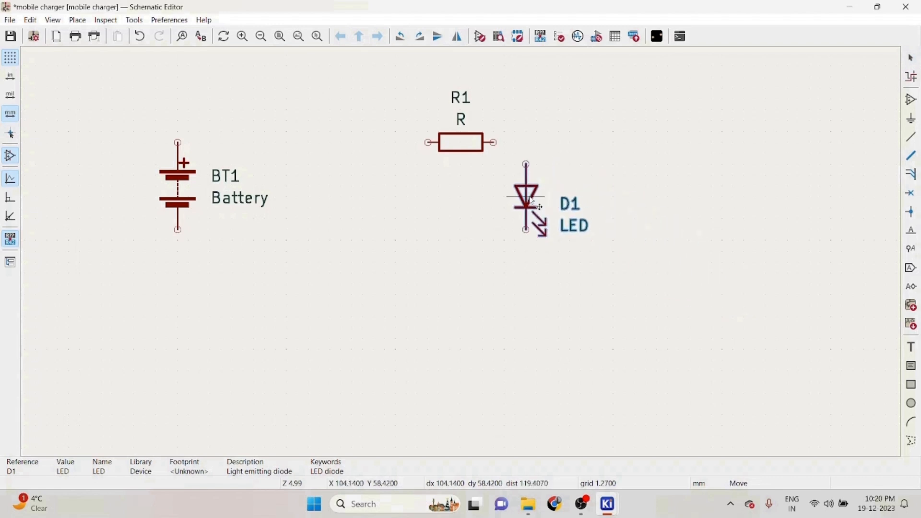
pyautogui.click(536, 192)
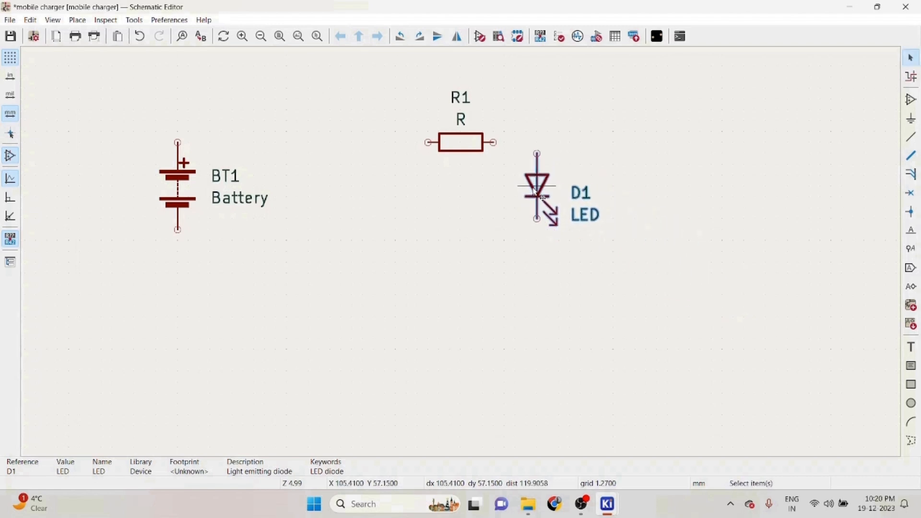
# - Move the resistor R1 left, closer above the battery
pyautogui.click(459, 143)
pyautogui.press('m')
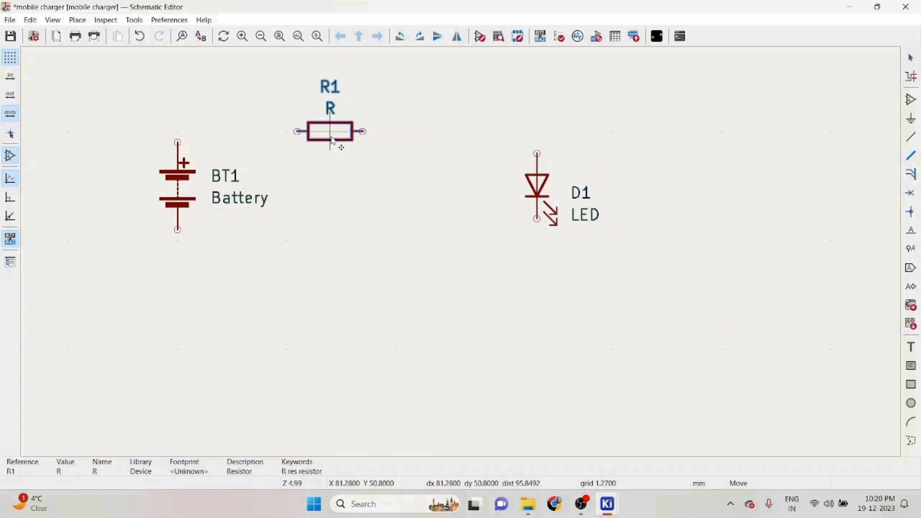
pyautogui.click(333, 136)
pyautogui.click(538, 191)
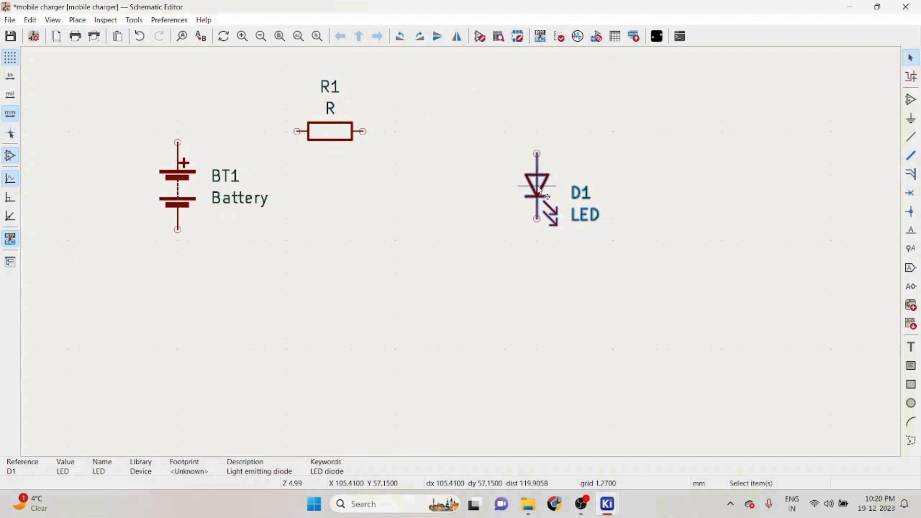
# - Move the LED D1 left so it sits below the resistor's right end
pyautogui.press('m')
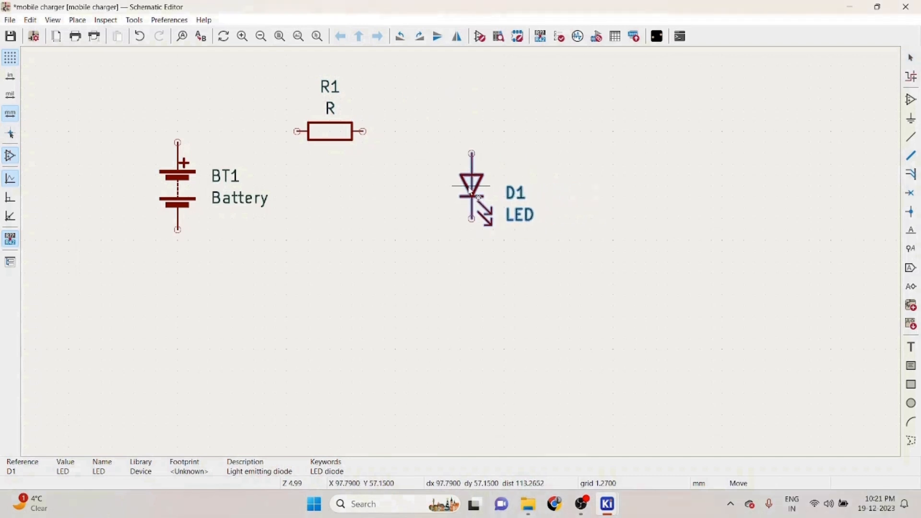
pyautogui.click(472, 191)
pyautogui.click(645, 196)
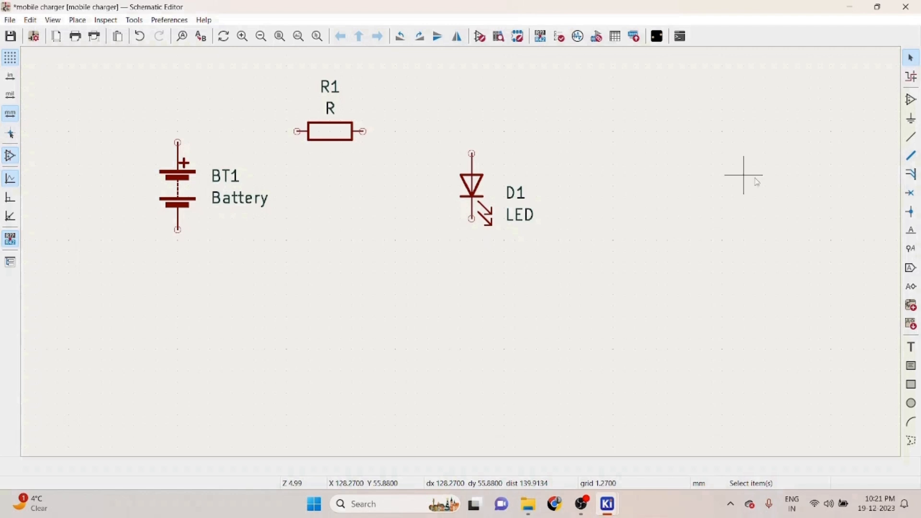
# - Draw wires from the battery's top terminal to the resistor and from the resistor to the LED's top pin
pyautogui.click(911, 137)
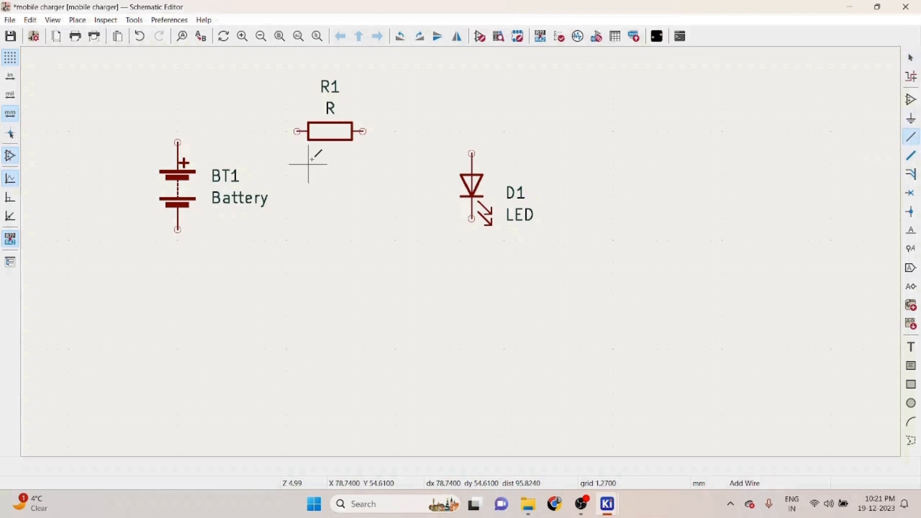
pyautogui.click(177, 142)
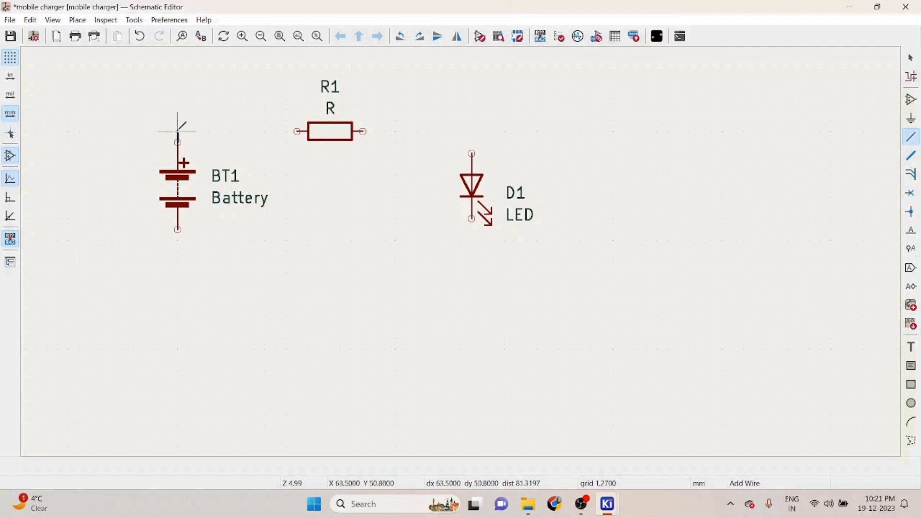
pyautogui.click(298, 131)
pyautogui.click(363, 131)
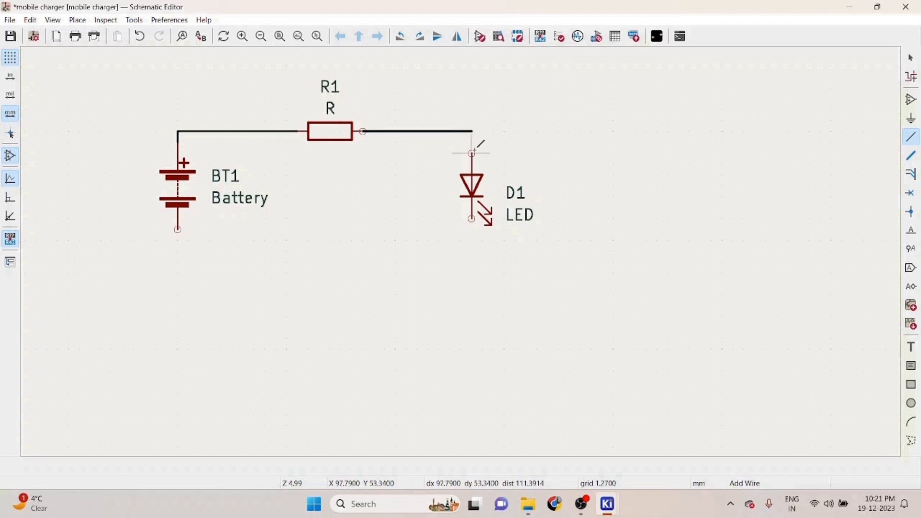
pyautogui.click(472, 154)
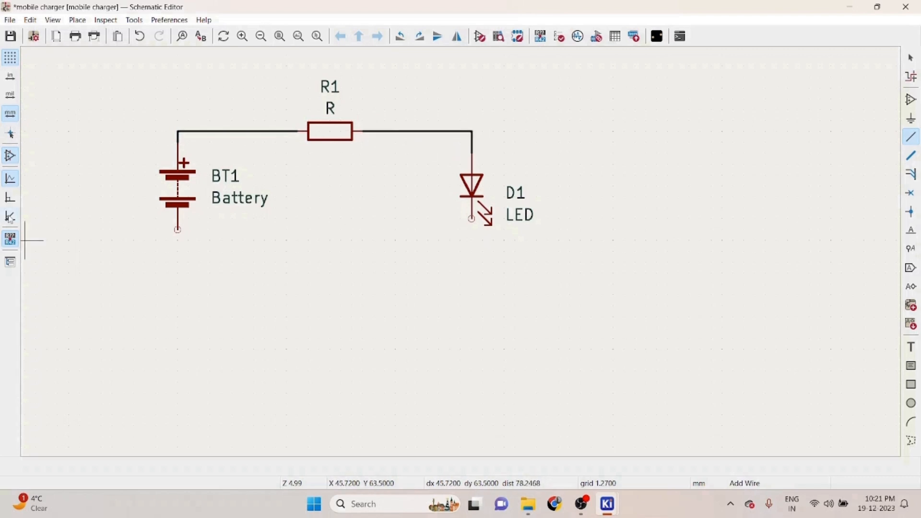
# - Draw a wire from the LED's bottom pin to the battery's bottom terminal
pyautogui.click(472, 218)
pyautogui.click(177, 229)
pyautogui.press('Escape')
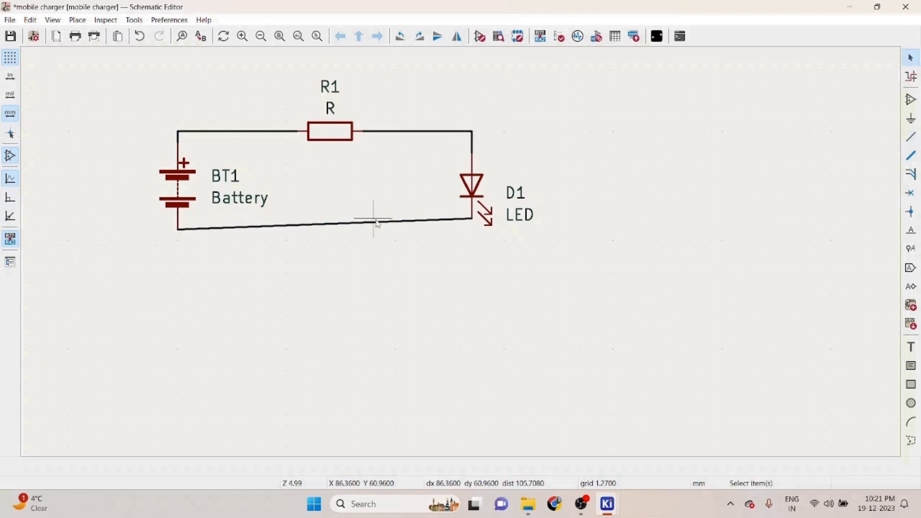
pyautogui.click(473, 190)
pyautogui.press('m')
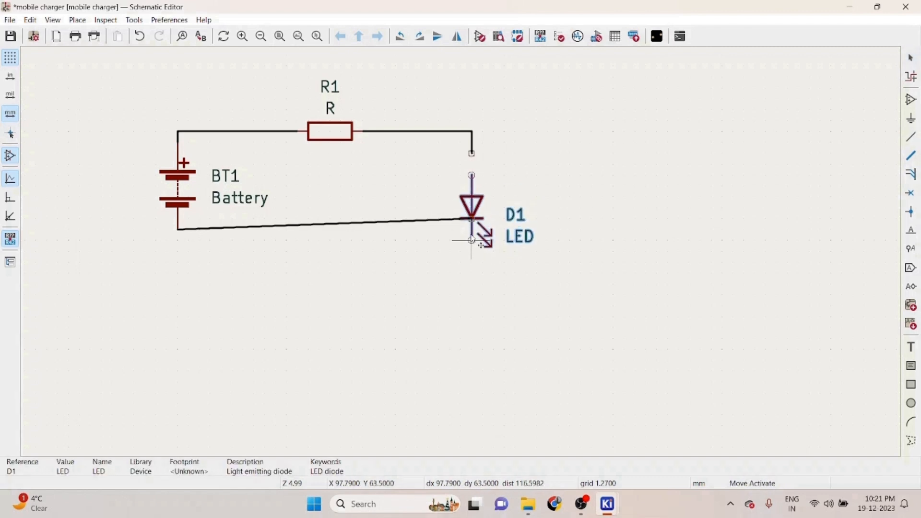
pyautogui.press('Escape')
# - Straighten the slanted bottom wire so it runs horizontally between the battery and the LED
pyautogui.moveTo(471, 220); pyautogui.dragTo(472, 228)
pyautogui.click(473, 230)
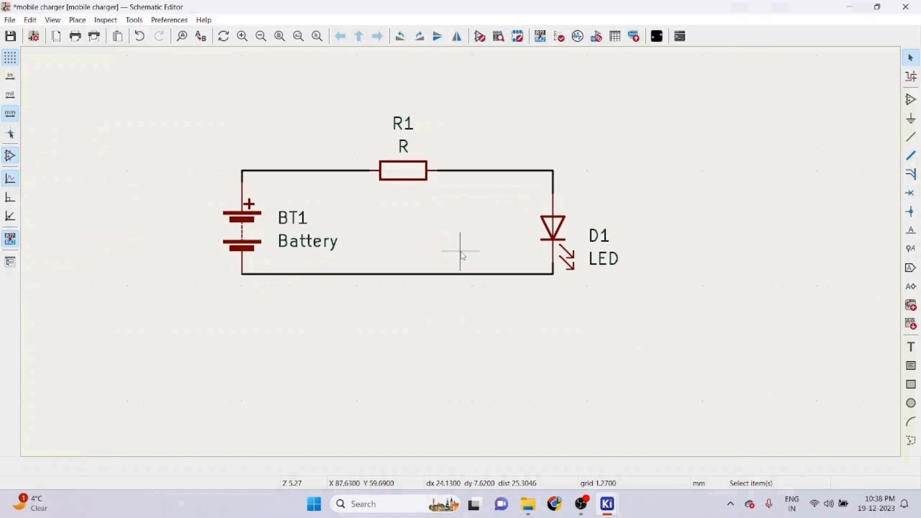
pyautogui.scroll(-3, 462, 255)
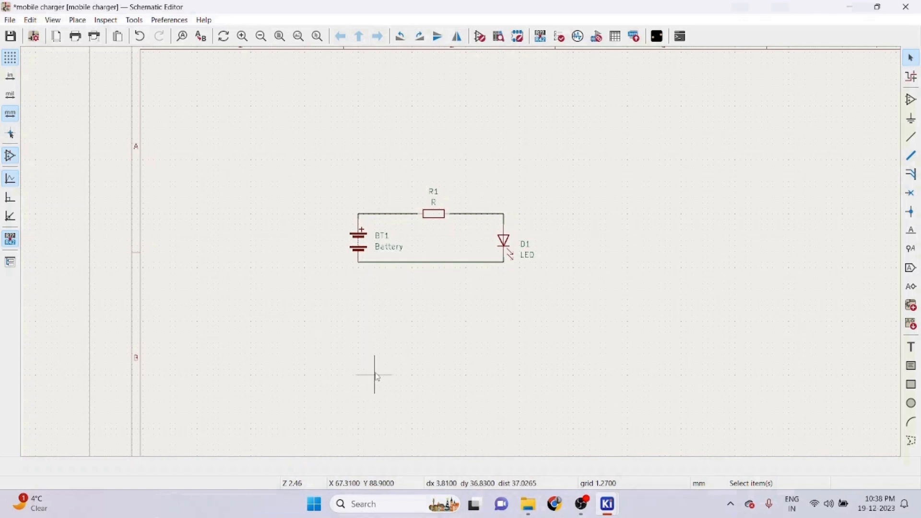
pyautogui.scroll(-2, 379, 374)
pyautogui.scroll(2, 458, 251)
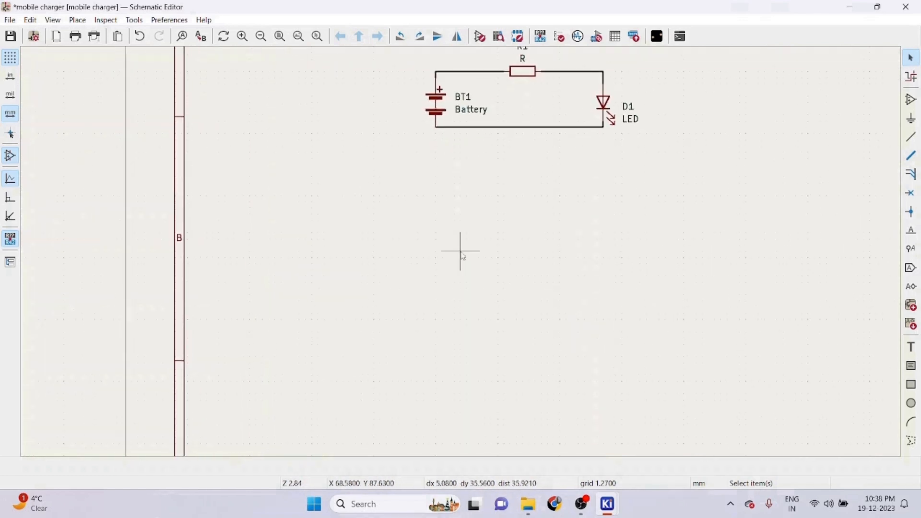
pyautogui.scroll(-2, 459, 251)
pyautogui.scroll(2, 461, 251)
pyautogui.scroll(-2, 461, 251)
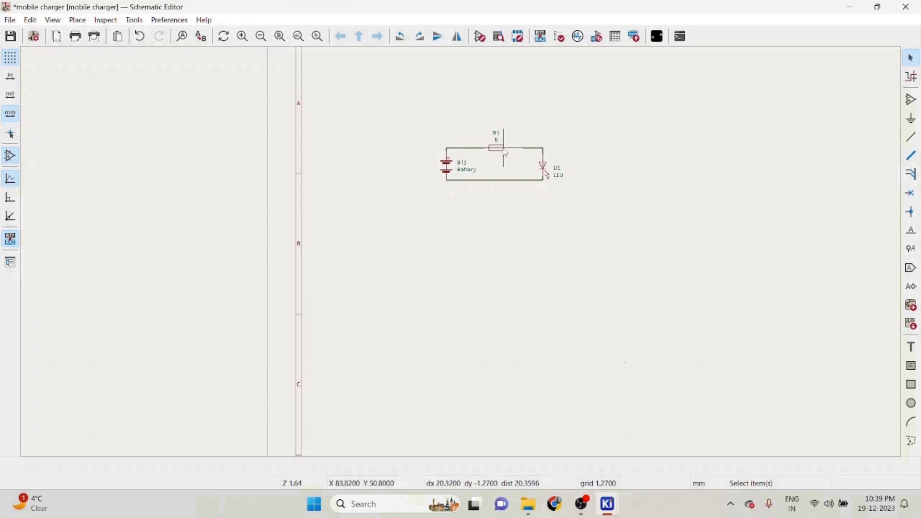
pyautogui.scroll(5, 508, 153)
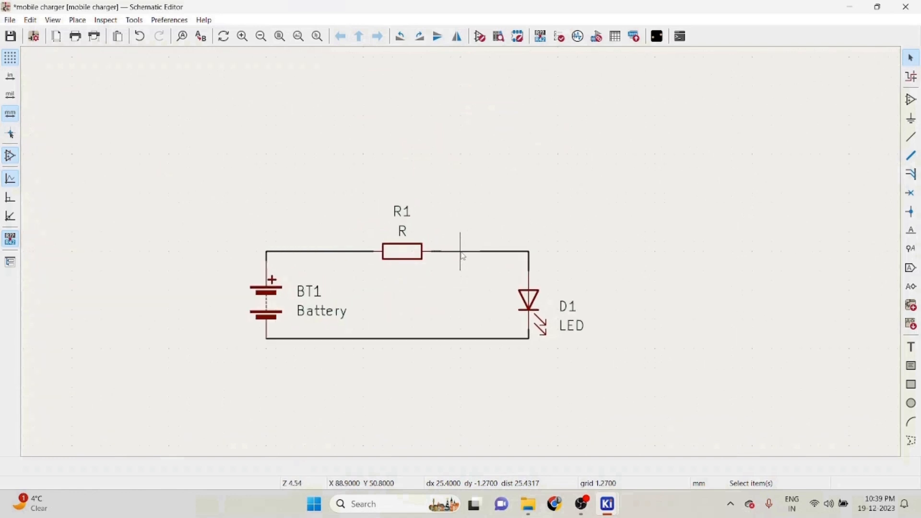
# - Select the wire between the resistor and the LED and inspect it while zooming in and out
pyautogui.click(424, 255)
pyautogui.press('space')
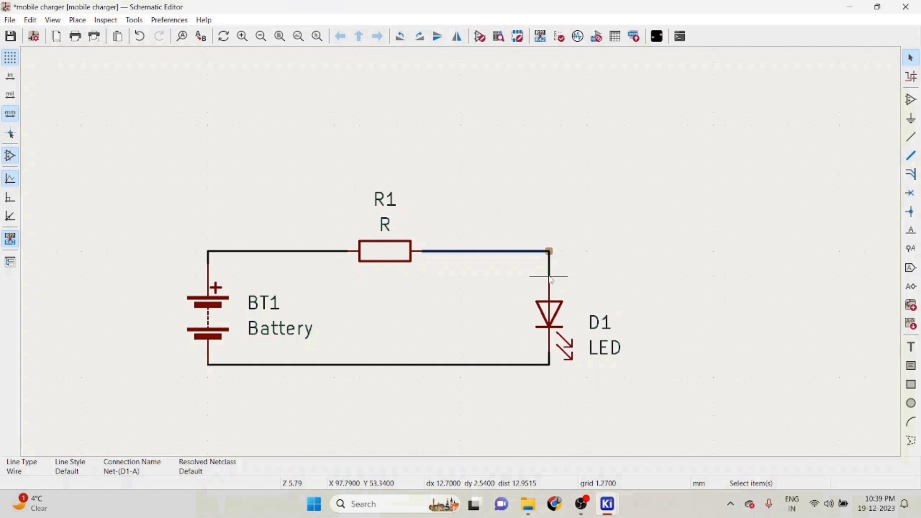
pyautogui.click(566, 273)
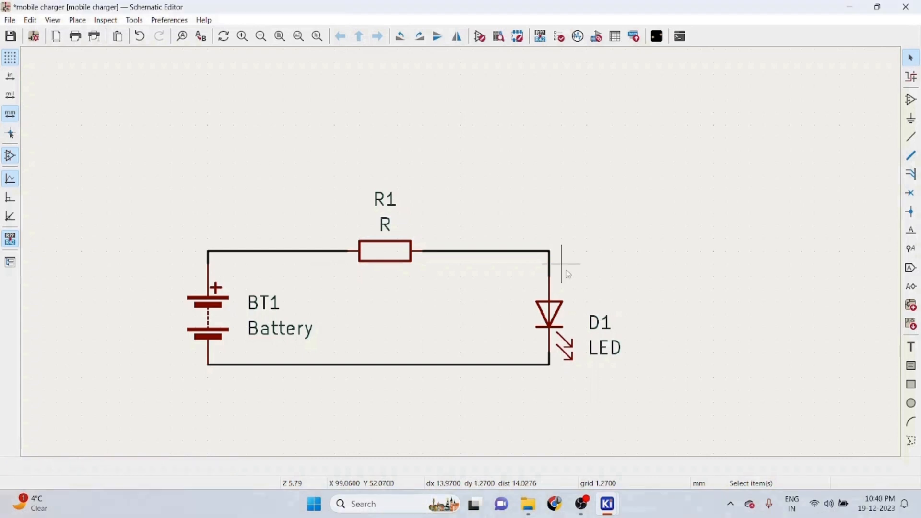
pyautogui.scroll(-3, 567, 273)
pyautogui.scroll(4, 456, 247)
pyautogui.scroll(-3, 461, 250)
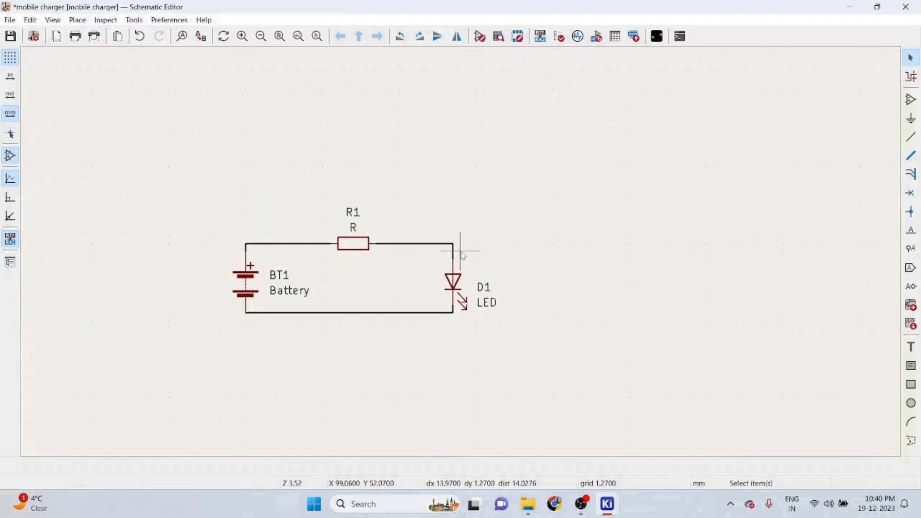
pyautogui.scroll(3, 462, 251)
pyautogui.scroll(-1, 462, 243)
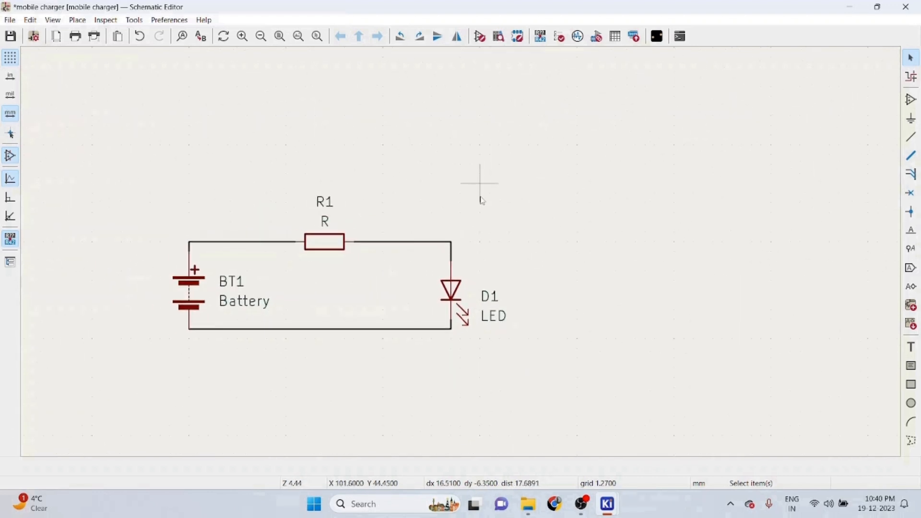
pyautogui.scroll(4, 459, 251)
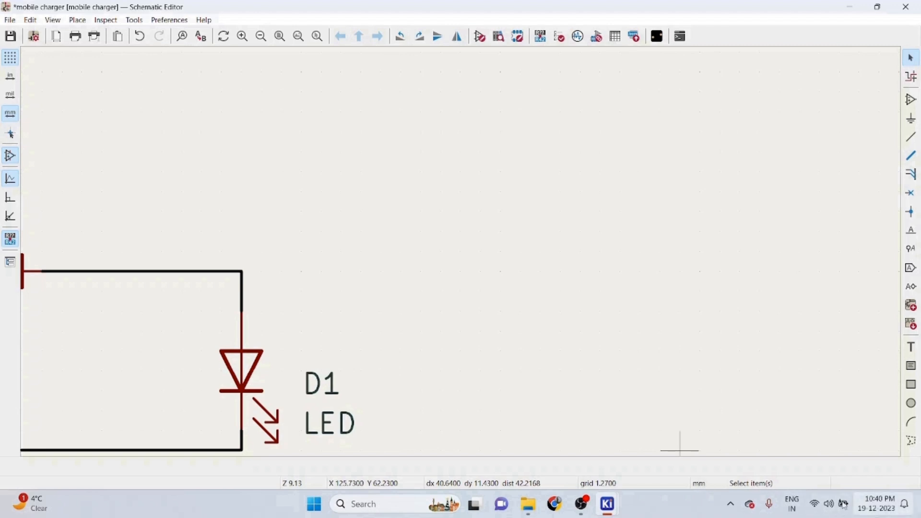
pyautogui.click(912, 139)
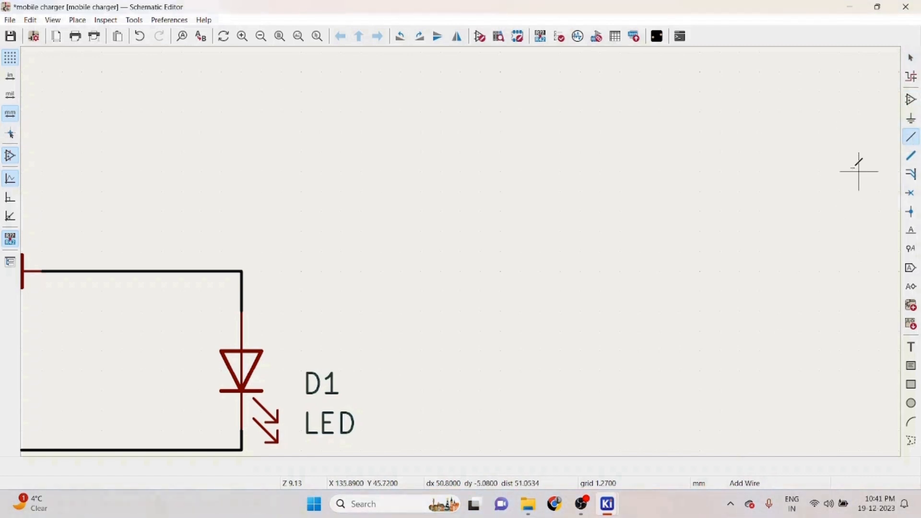
pyautogui.click(911, 101)
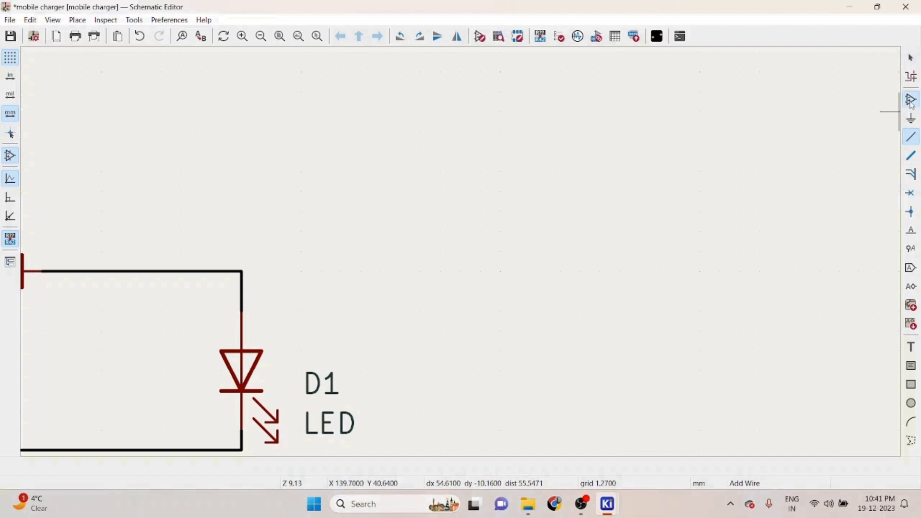
pyautogui.click(752, 417)
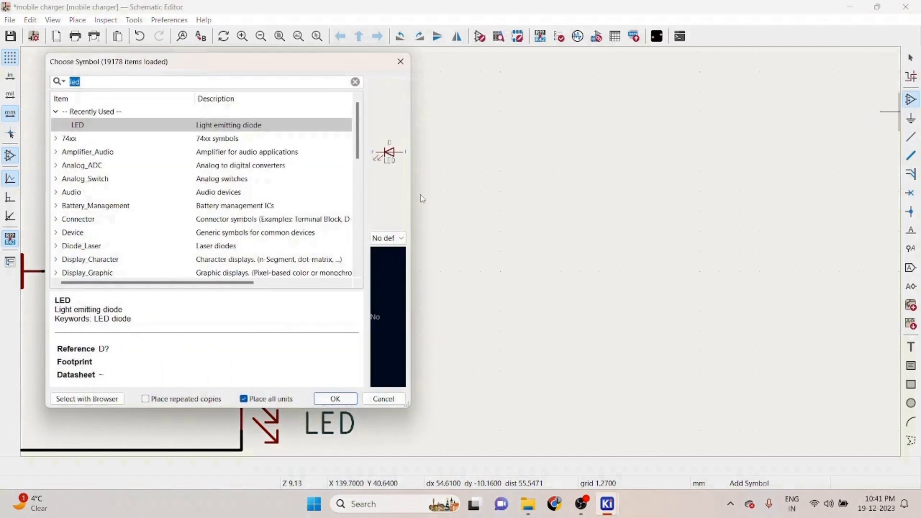
pyautogui.click(400, 62)
pyautogui.scroll(-4, 434, 363)
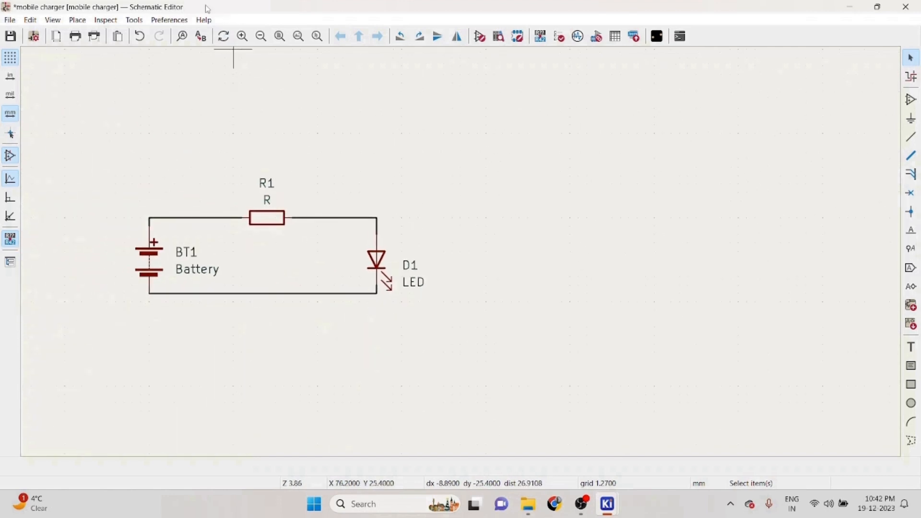
# - Search the schematic for "battery" with Find, then open and close the Find and Replace dialog
pyautogui.click(140, 37)
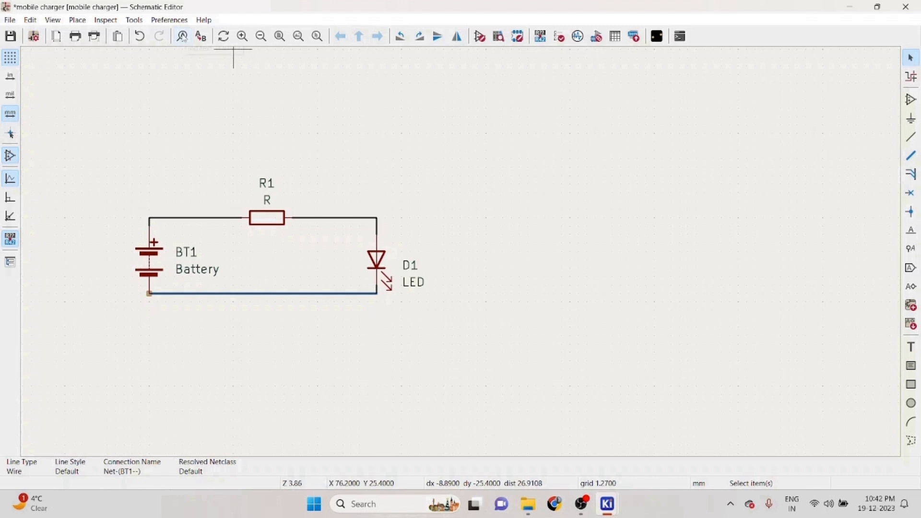
pyautogui.click(183, 37)
pyautogui.press('BackSpace')
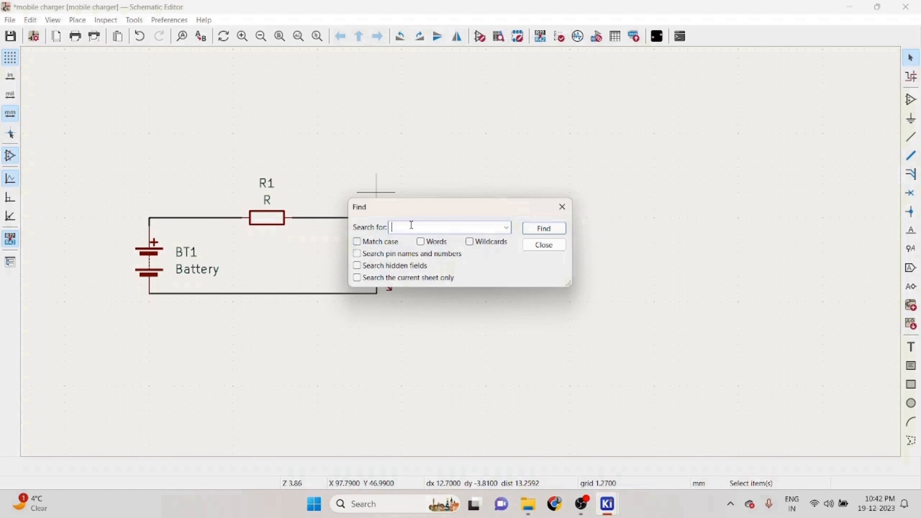
pyautogui.write('battery')
pyautogui.click(563, 208)
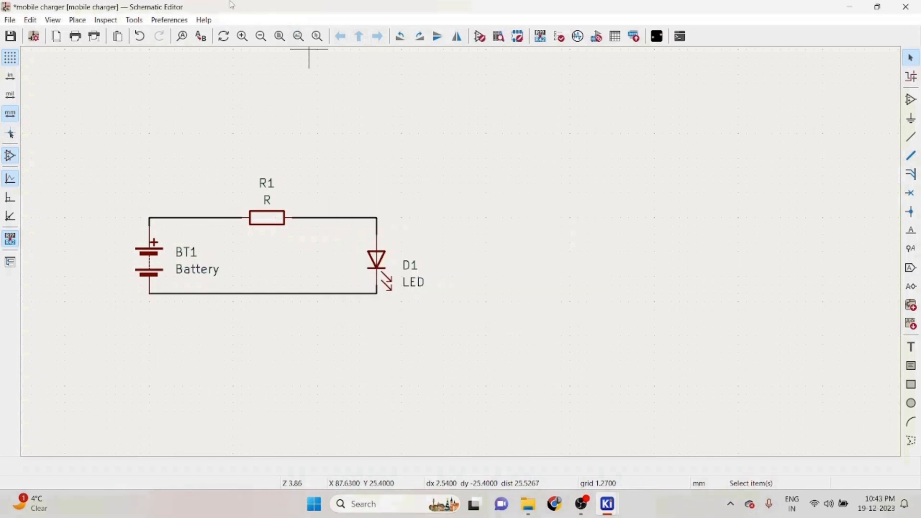
pyautogui.click(200, 36)
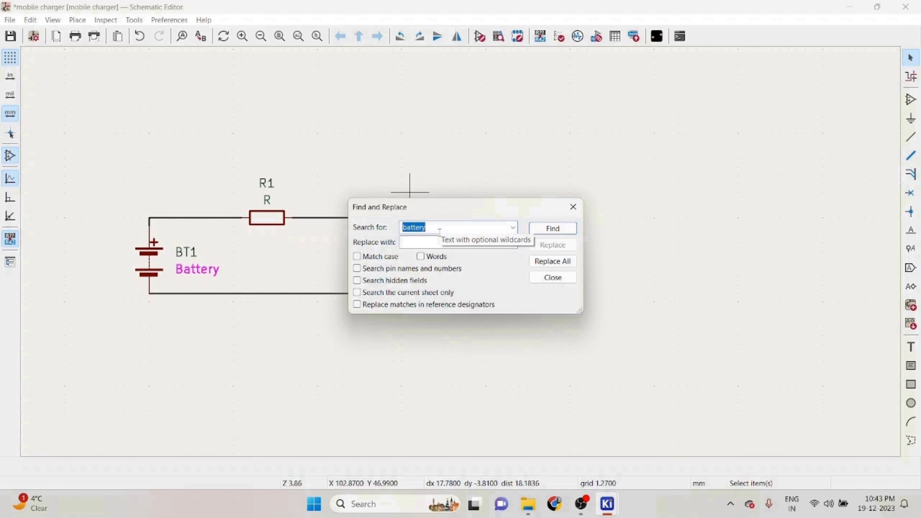
pyautogui.click(573, 207)
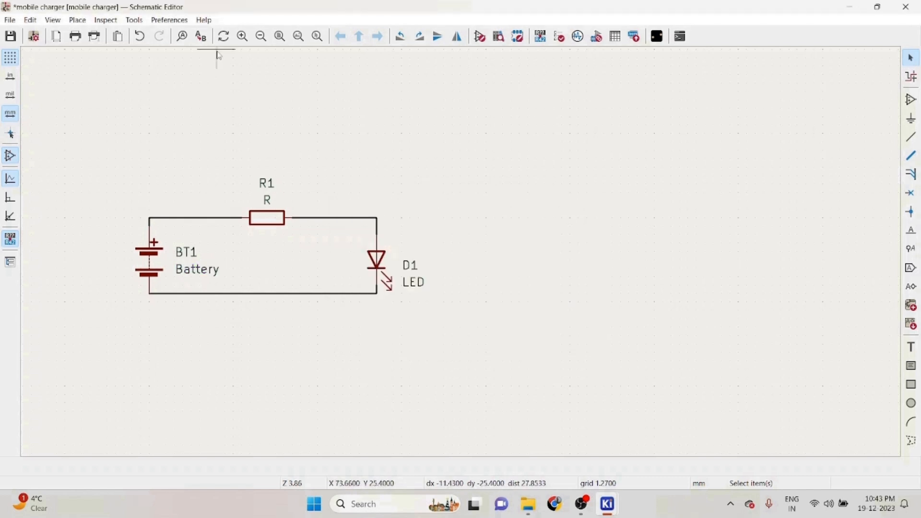
# - Try the zoom in, zoom out, fit page, fit objects and zoom-to-selection view tools on the circuit
pyautogui.click(243, 42)
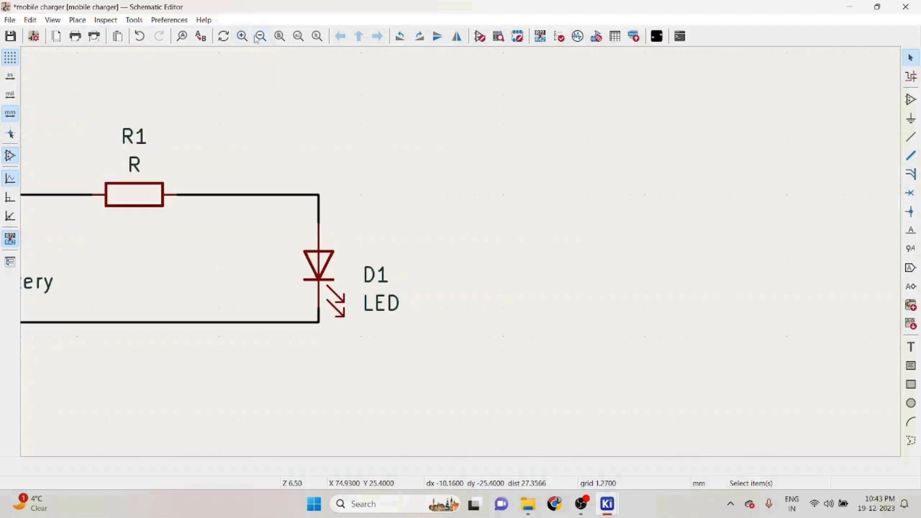
pyautogui.click(257, 39)
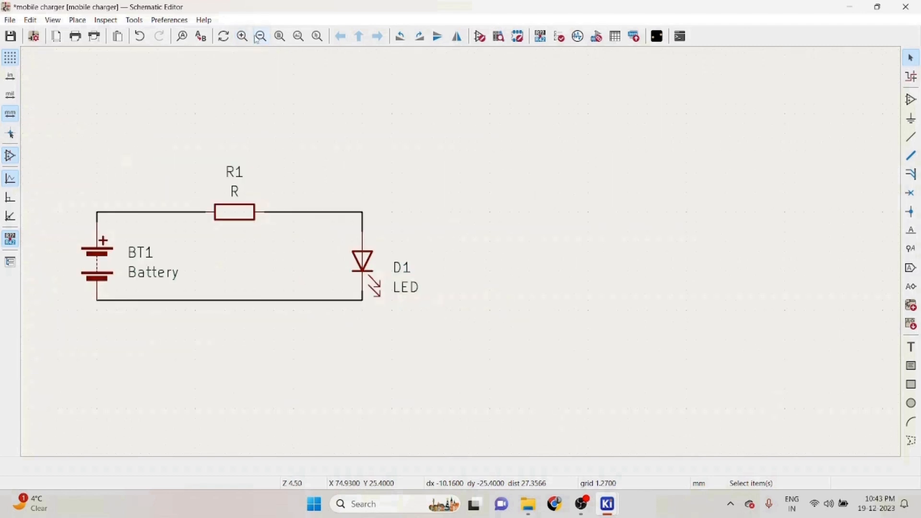
pyautogui.click(282, 37)
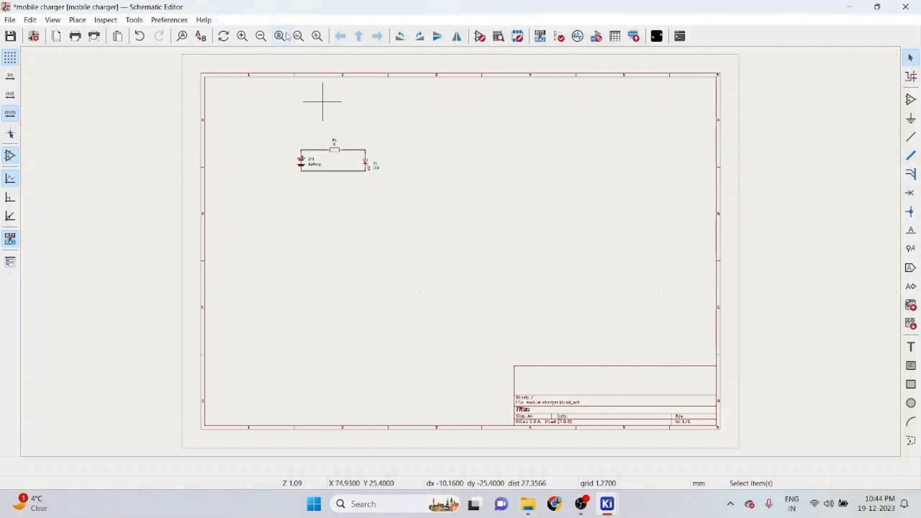
pyautogui.click(298, 36)
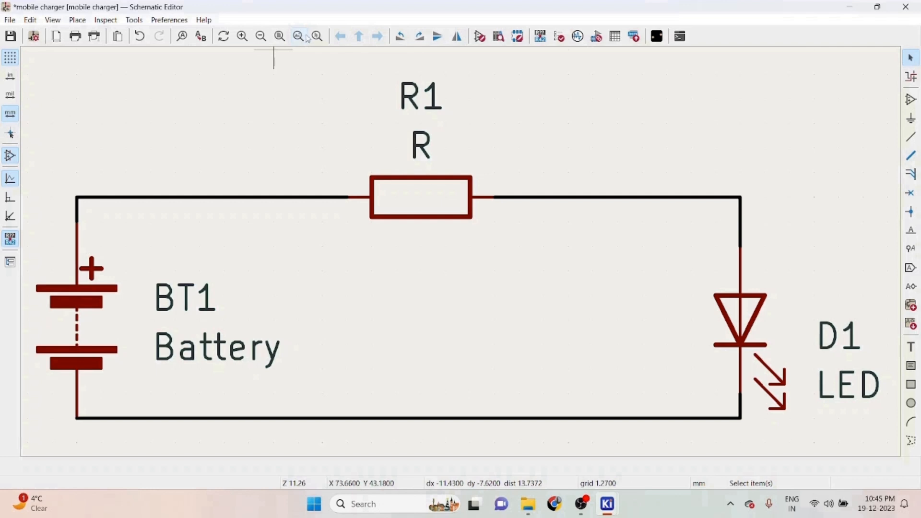
pyautogui.click(316, 37)
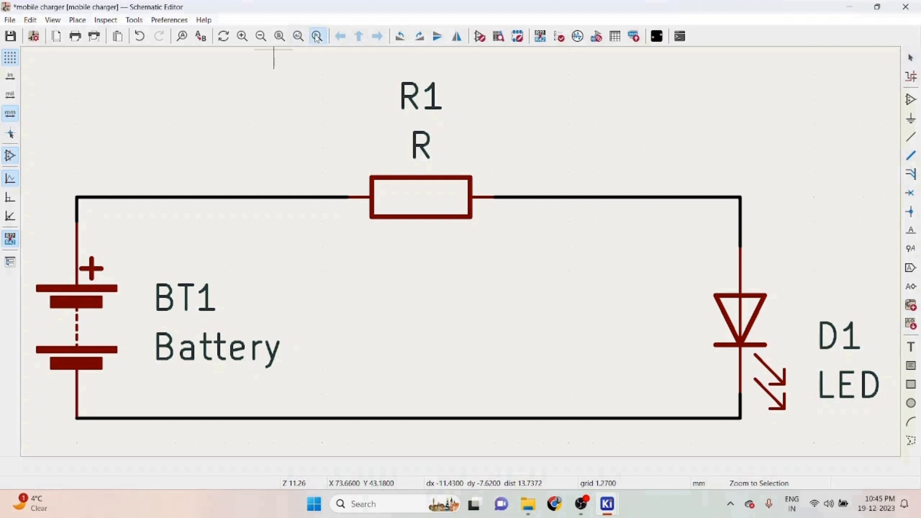
pyautogui.moveTo(674, 210); pyautogui.dragTo(817, 420)
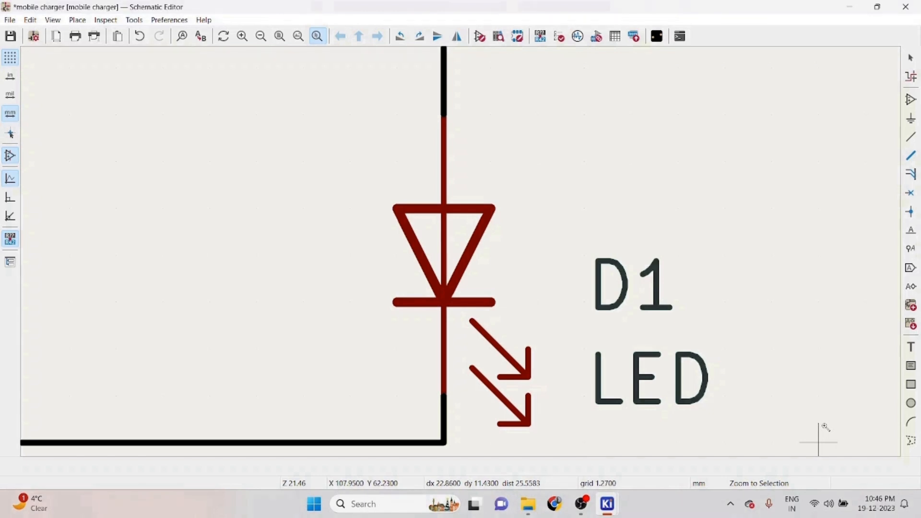
pyautogui.scroll(-5, 825, 427)
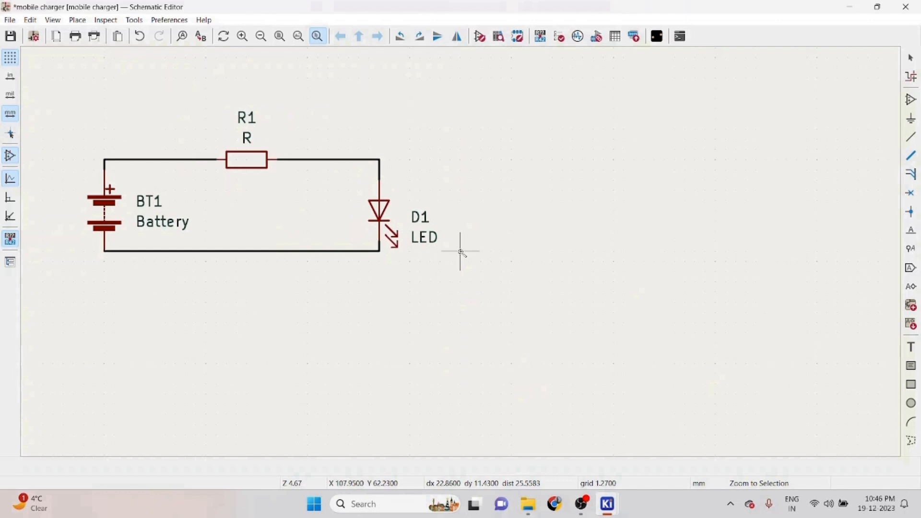
pyautogui.scroll(-1, 461, 252)
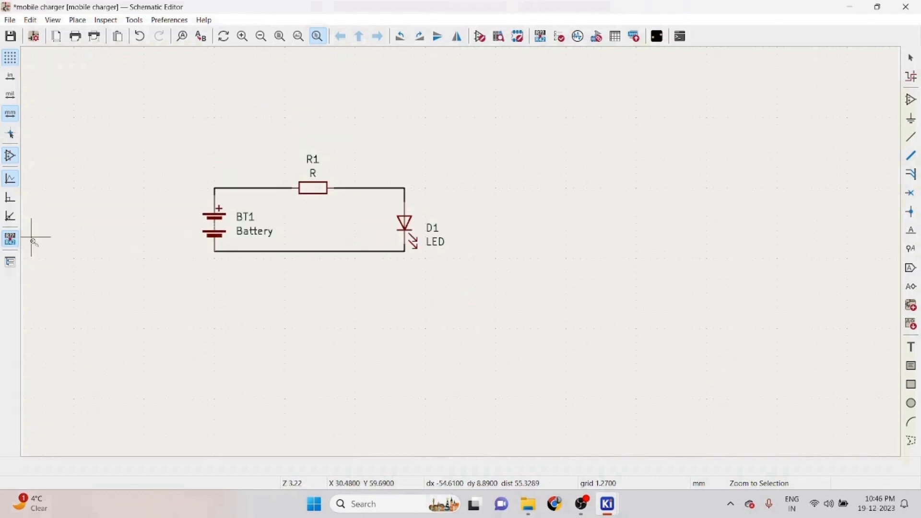
pyautogui.press('Escape')
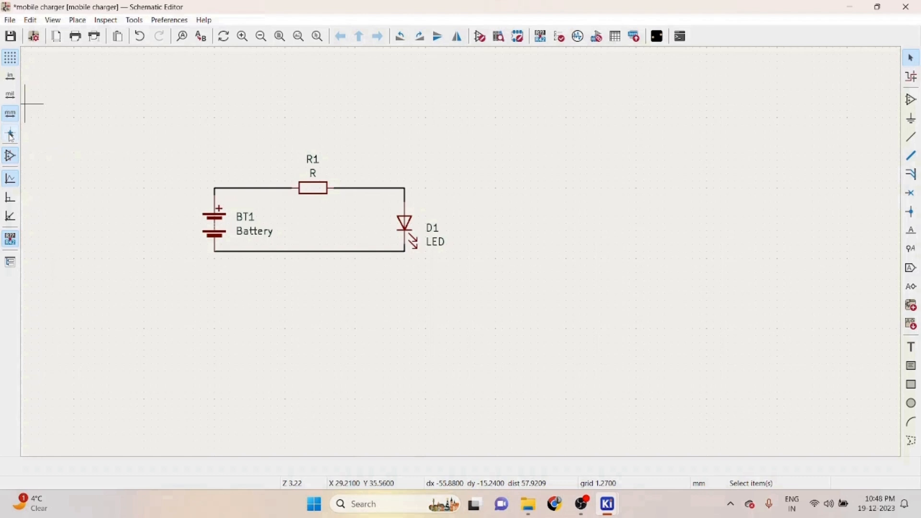
# - Toggle the hidden-pin display and switch the wire line mode to free angle
pyautogui.click(10, 136)
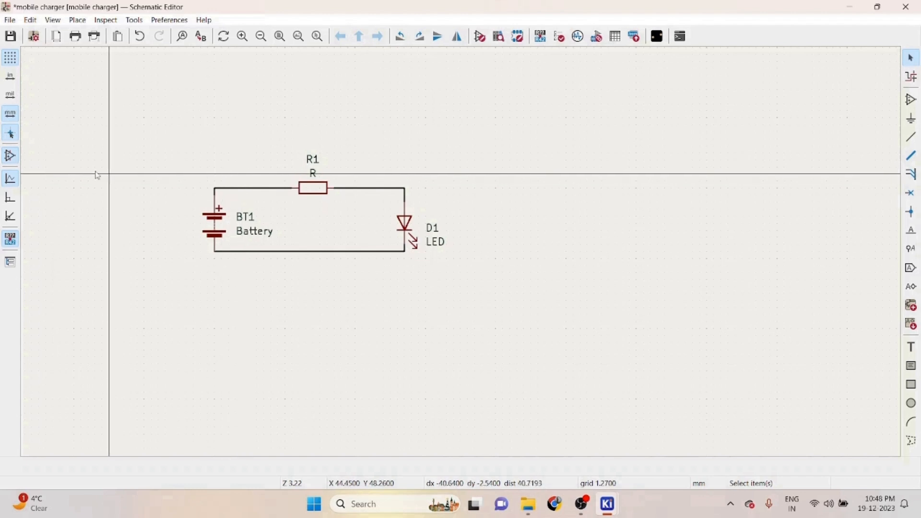
pyautogui.click(10, 158)
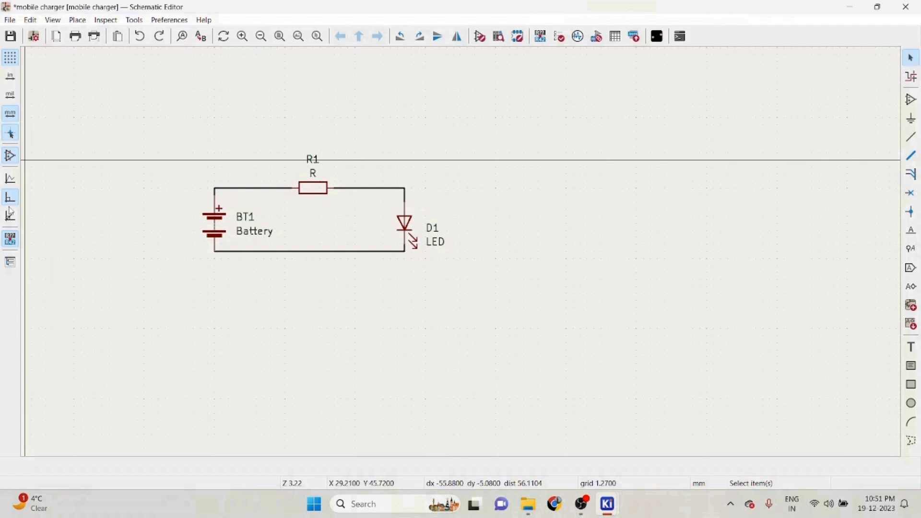
pyautogui.click(10, 179)
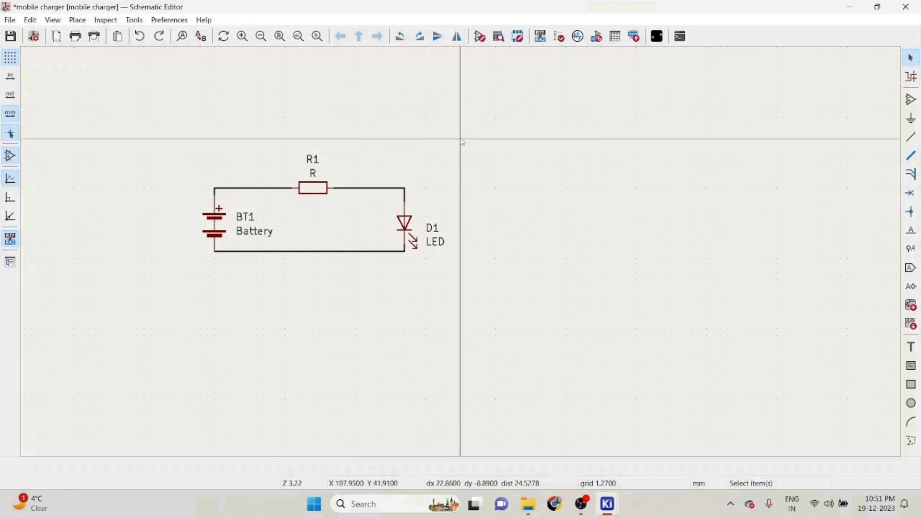
# - Delete the wire between the battery and the resistor and redraw it as an angled route
pyautogui.click(240, 190)
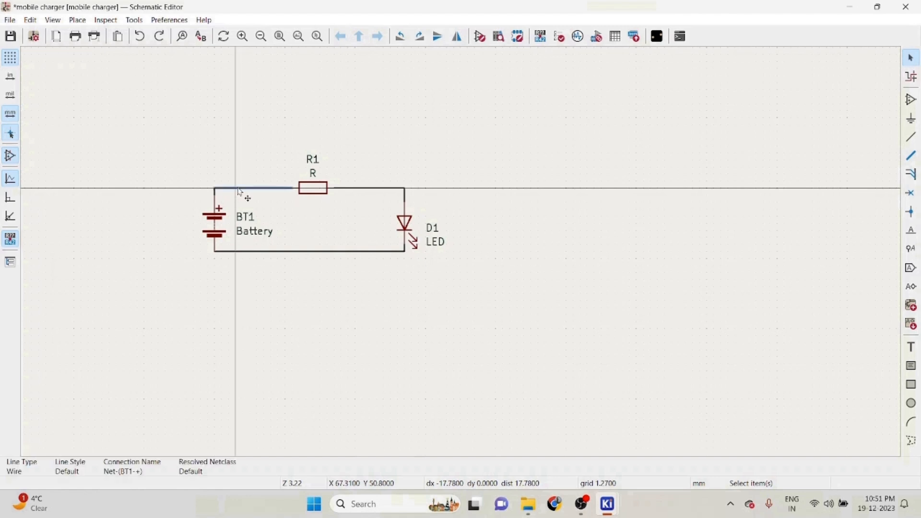
pyautogui.press('Delete')
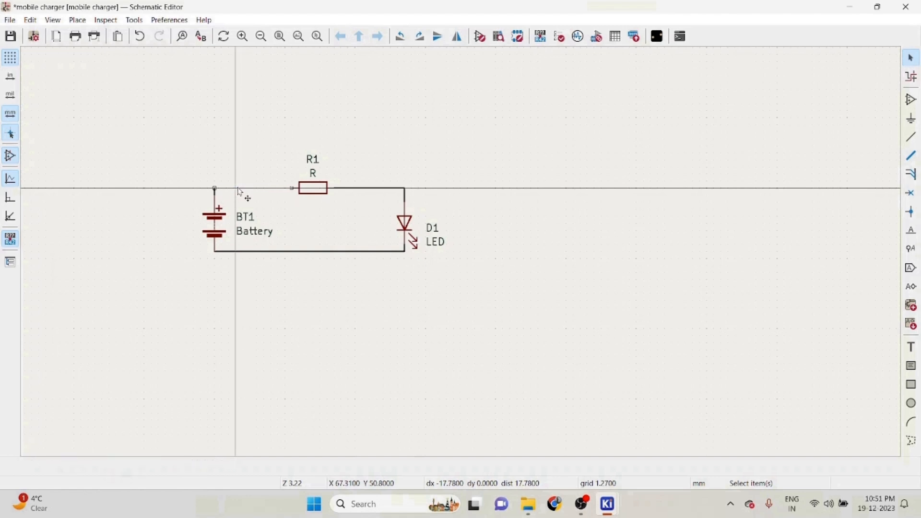
pyautogui.click(911, 143)
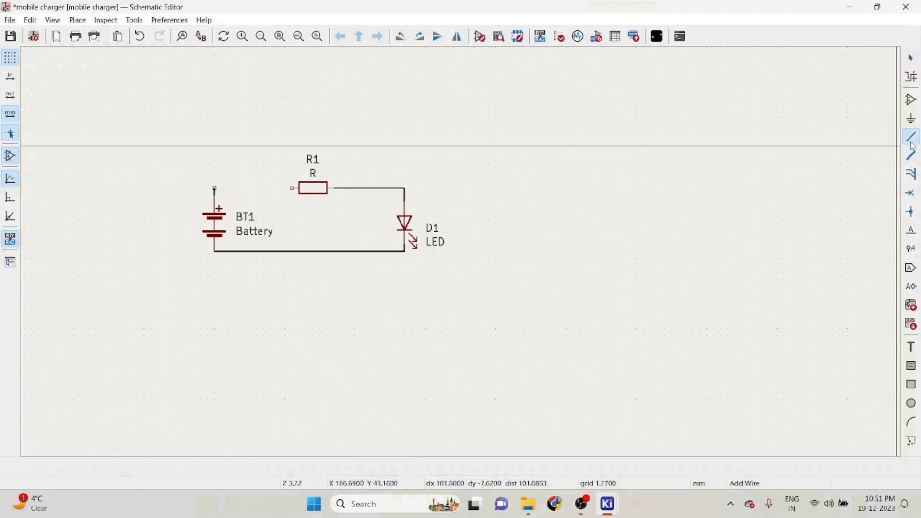
pyautogui.click(214, 188)
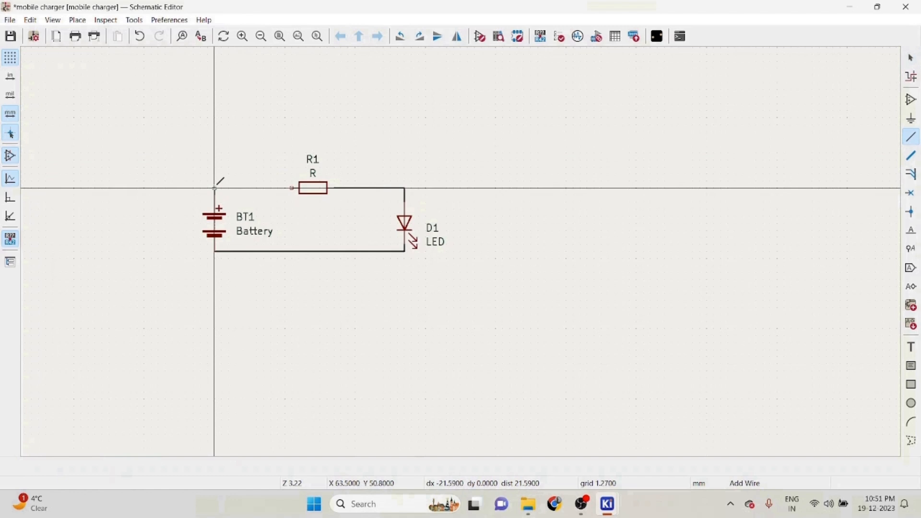
pyautogui.click(235, 167)
pyautogui.doubleClick(257, 195)
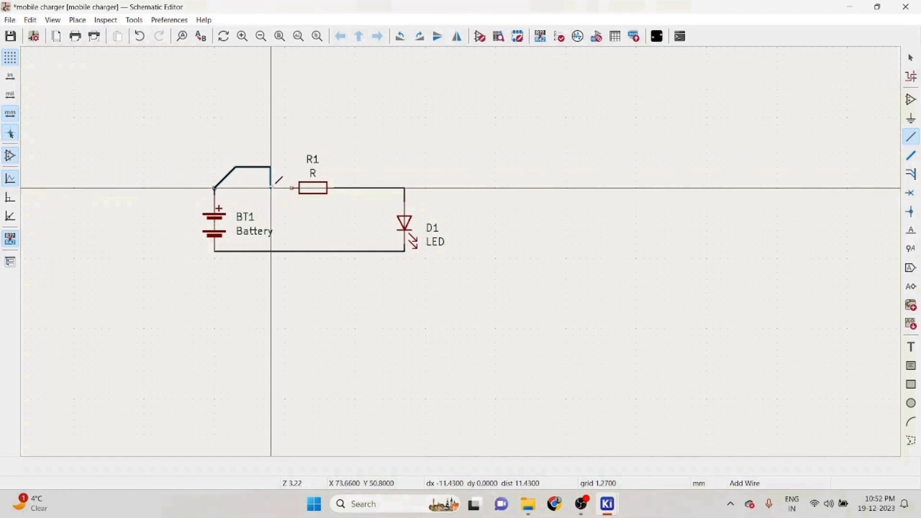
pyautogui.click(291, 188)
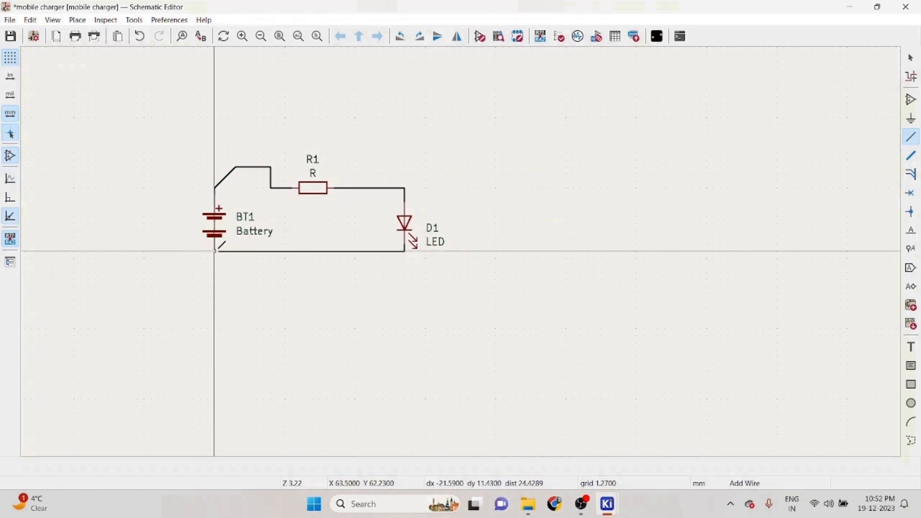
# - Draw a second angled wire from the battery to the resistor, then undo it
pyautogui.click(215, 188)
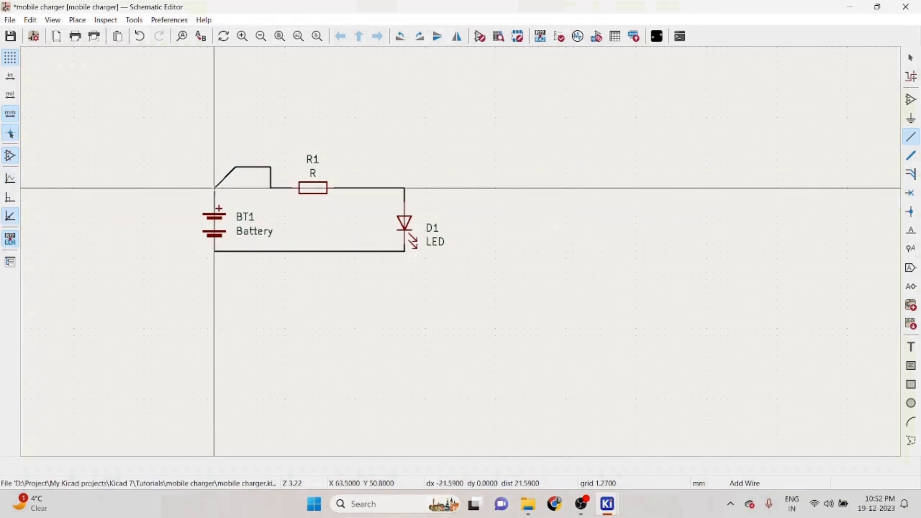
pyautogui.click(235, 146)
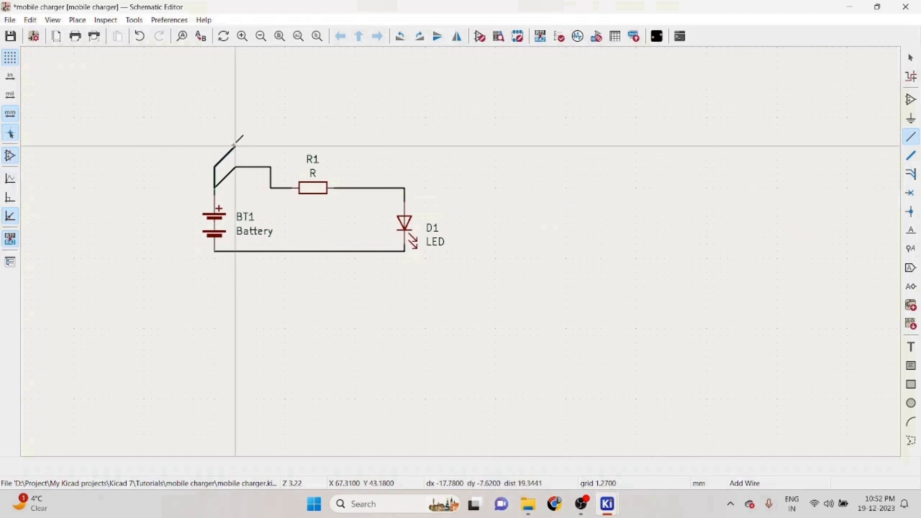
pyautogui.click(285, 145)
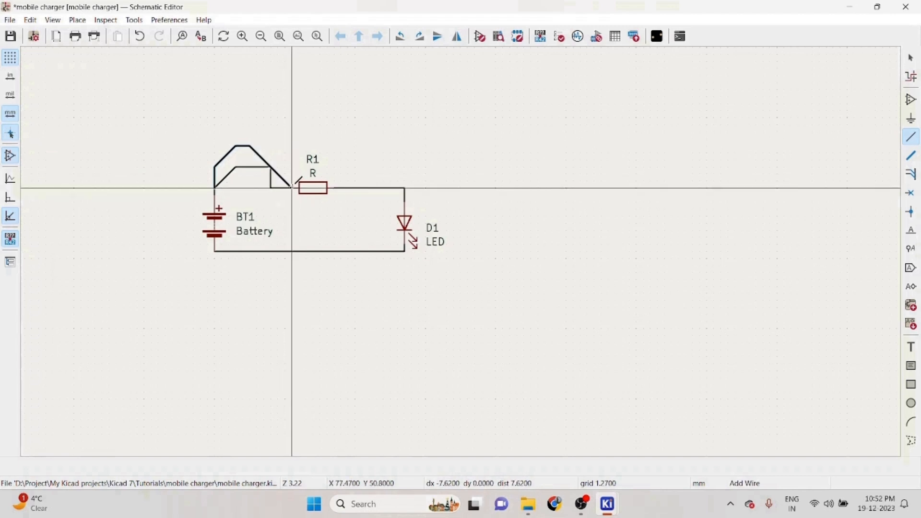
pyautogui.click(292, 188)
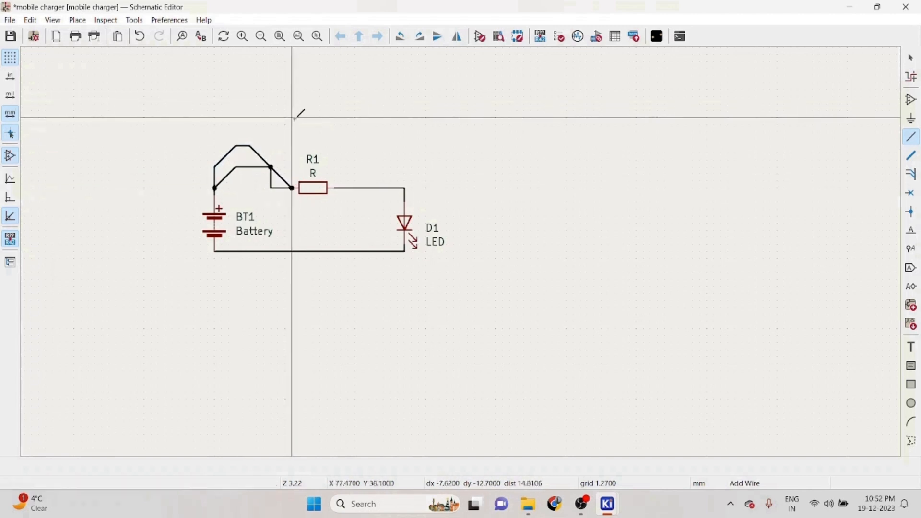
pyautogui.press('Escape')
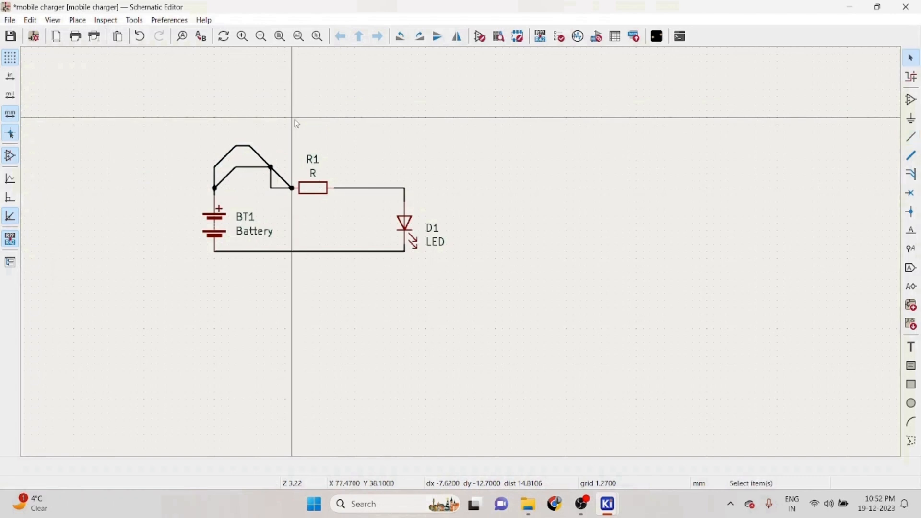
pyautogui.hotkey('ctrl', 'z')
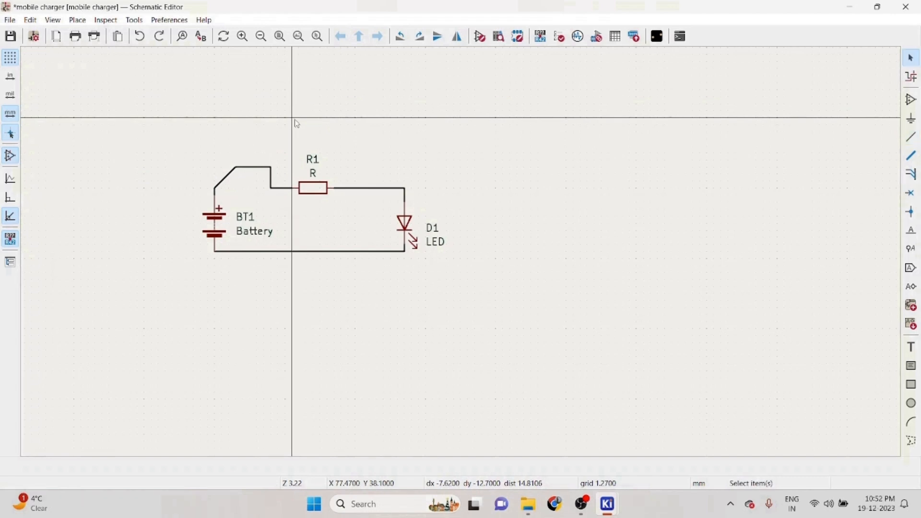
# - Delete both segments of the angled battery-to-resistor wire
pyautogui.click(257, 169)
pyautogui.press('Delete')
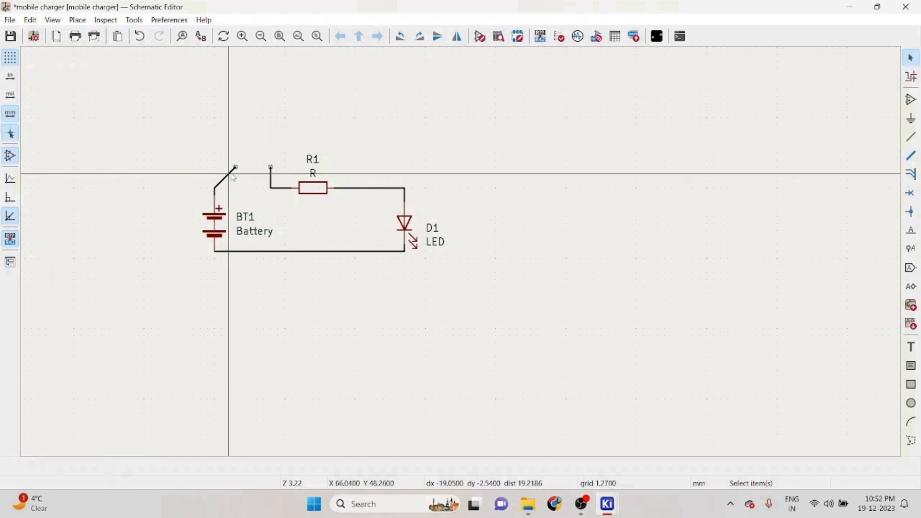
pyautogui.click(232, 177)
pyautogui.press('Delete')
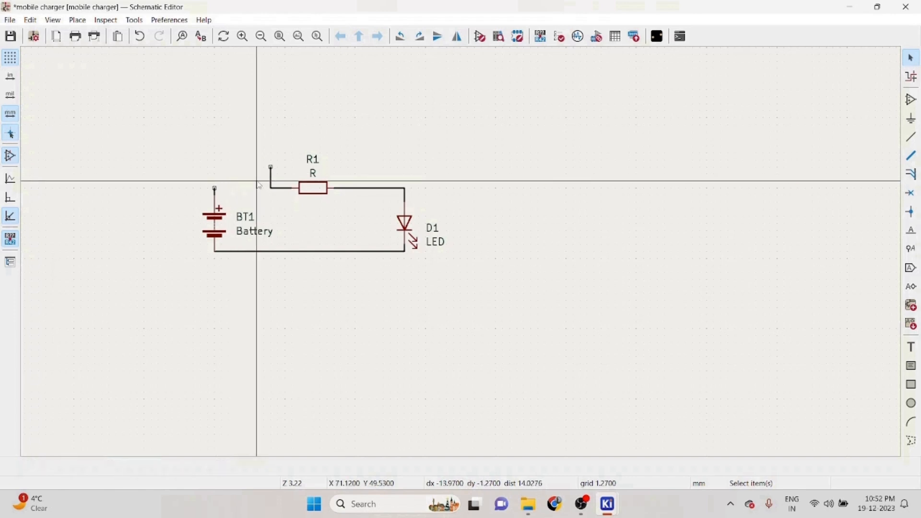
# - Undo the last four wire edits on the battery-to-resistor connection
pyautogui.click(141, 39)
pyautogui.click(142, 38)
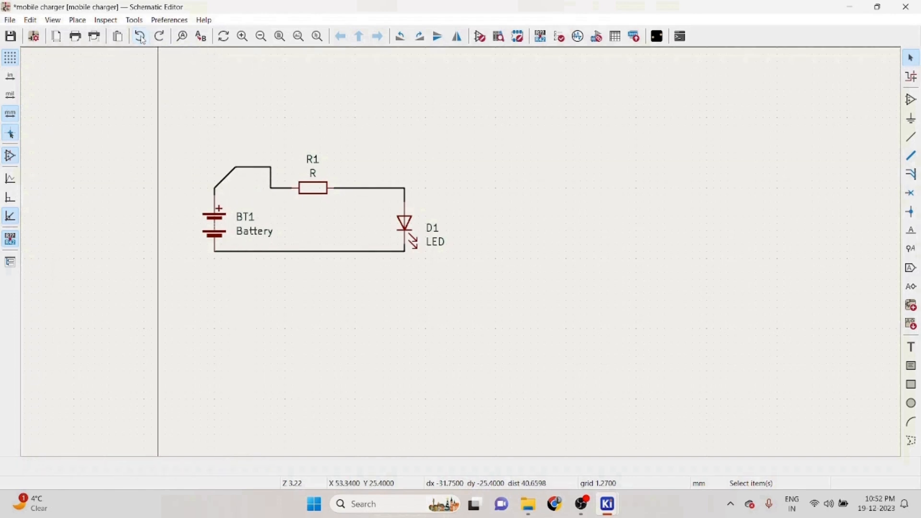
pyautogui.click(141, 38)
pyautogui.click(142, 38)
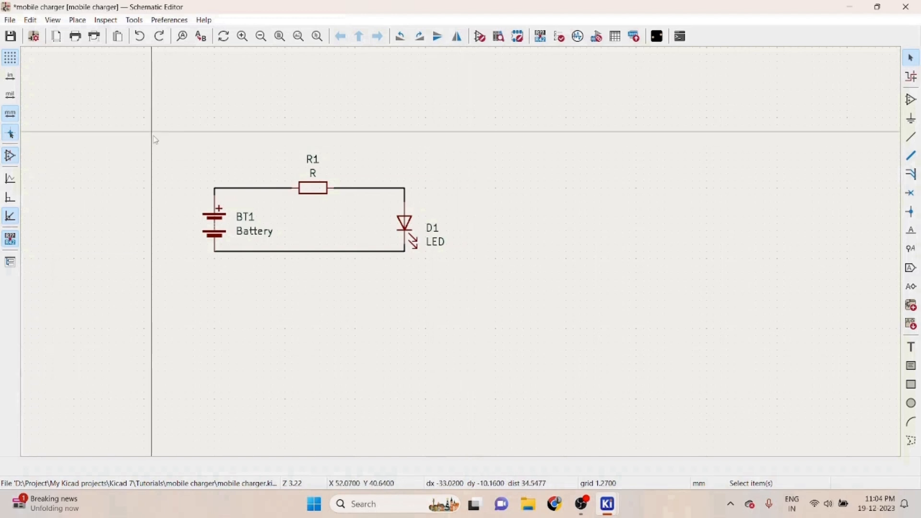
pyautogui.moveTo(152, 132); pyautogui.dragTo(468, 301)
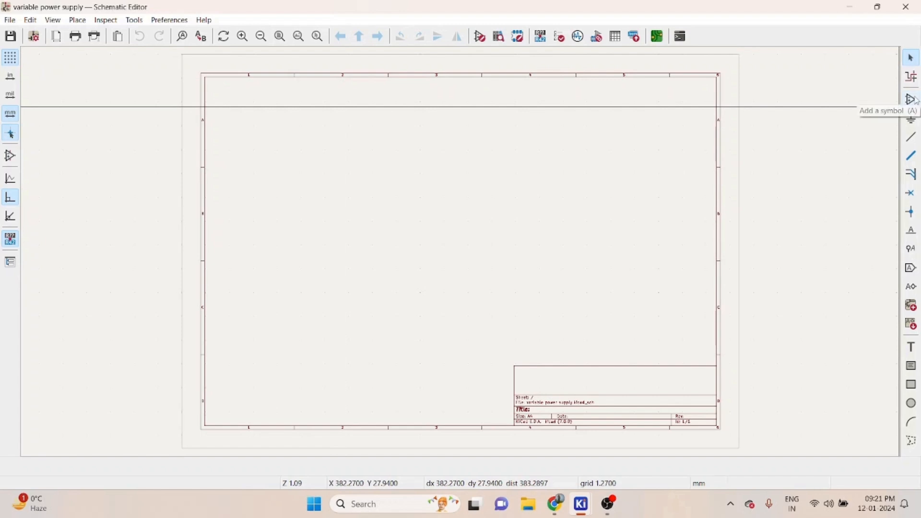
# - Open the symbol chooser in the variable power supply schematic and search for lm317
pyautogui.click(912, 99)
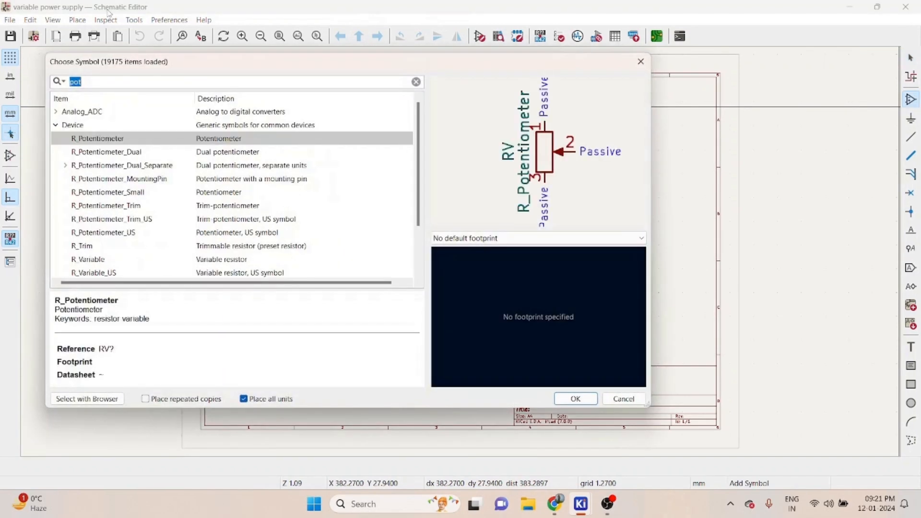
pyautogui.click(415, 81)
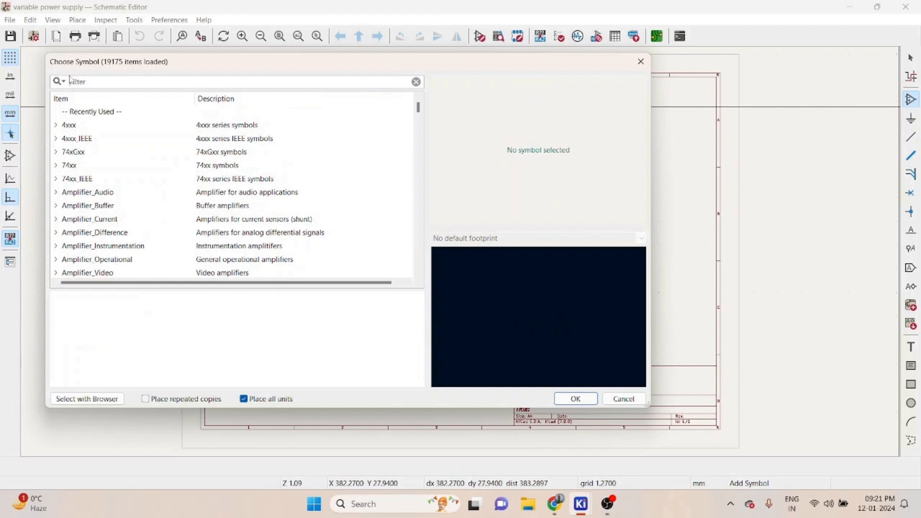
pyautogui.click(90, 83)
pyautogui.write('lm')
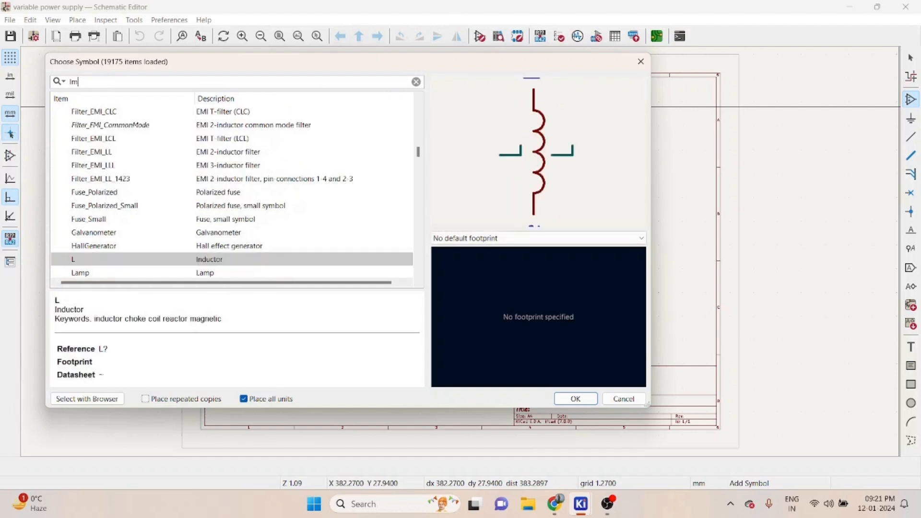
pyautogui.write('317')
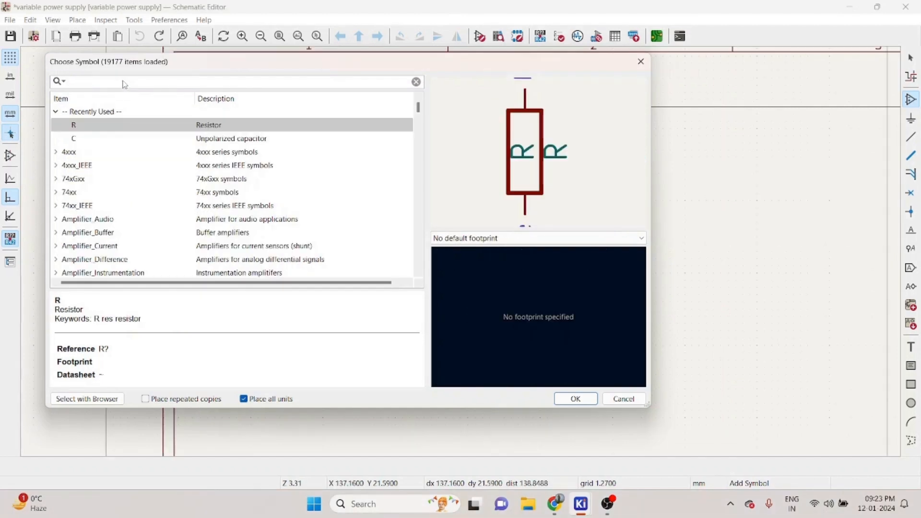
# - Place an unpolarized capacitor C, rotated horizontally, near the top of the sheet
pyautogui.write('c')
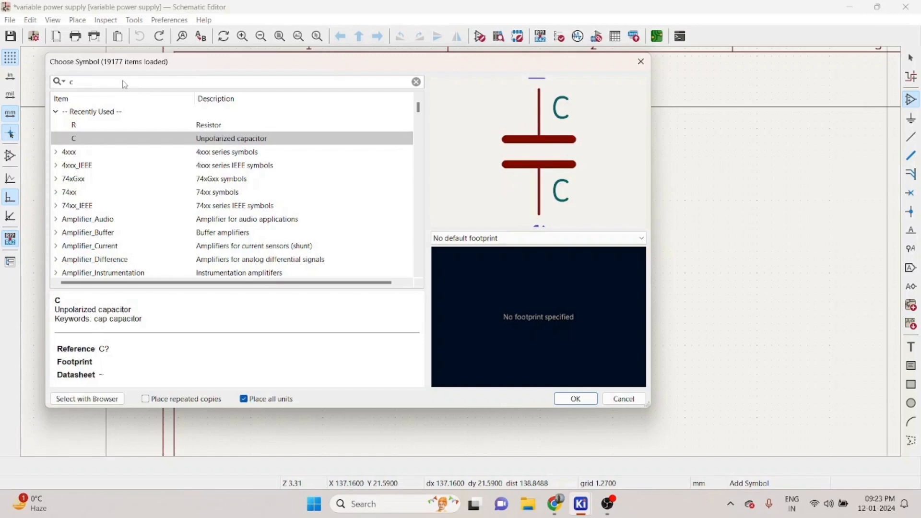
pyautogui.doubleClick(103, 139)
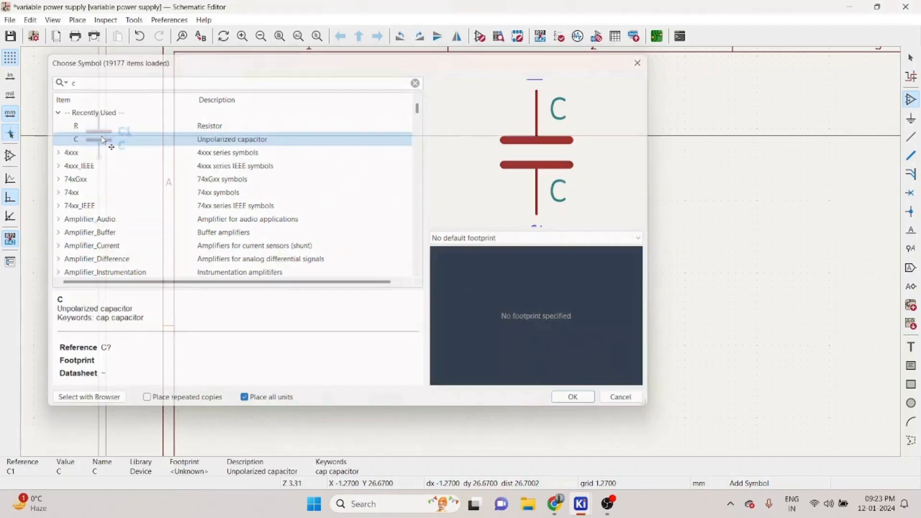
pyautogui.press('r')
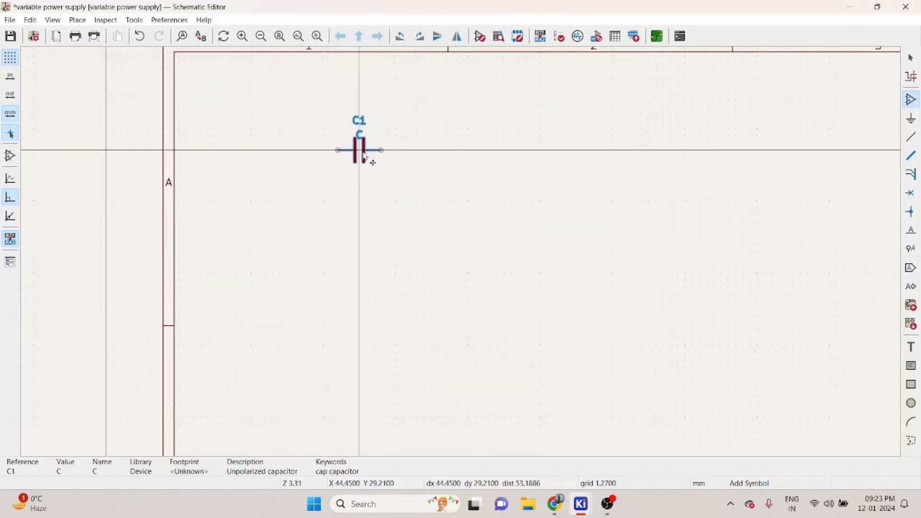
pyautogui.click(374, 160)
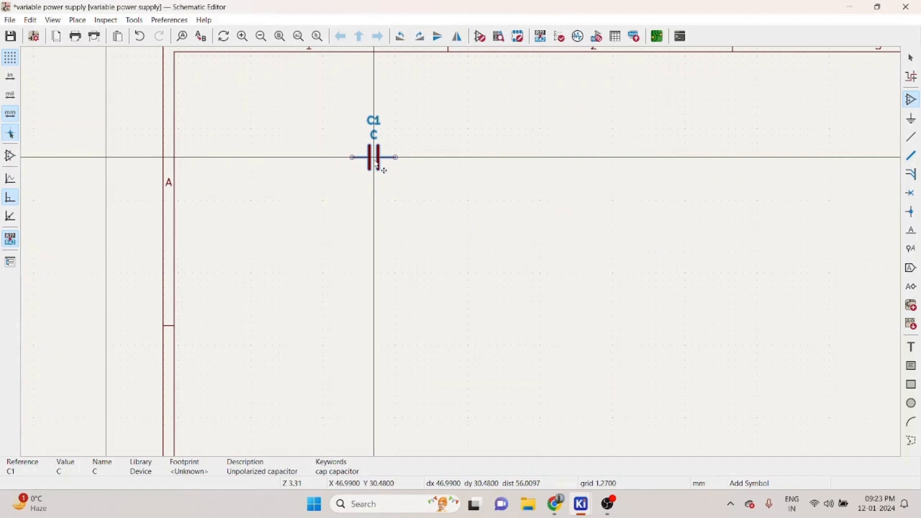
# - Add a resistor R, rotated horizontally, just above the capacitor
pyautogui.click(324, 180)
pyautogui.click(113, 84)
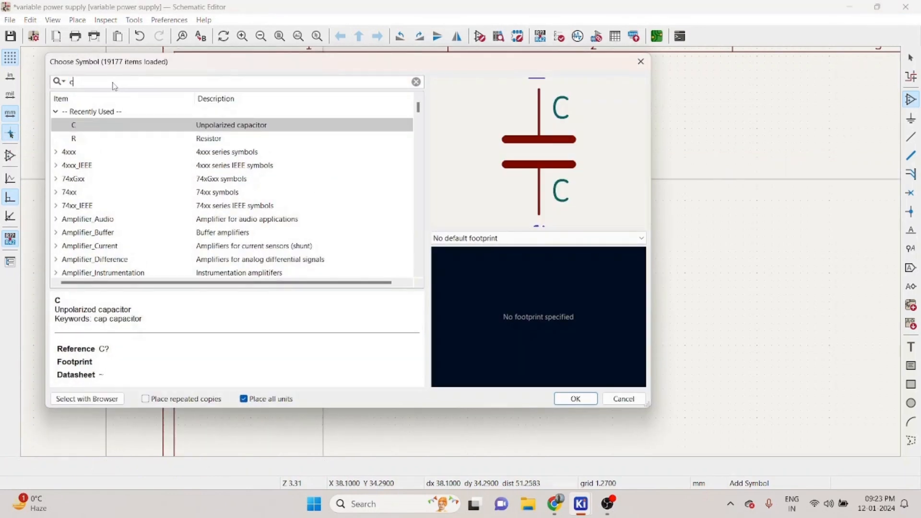
pyautogui.press('BackSpace')
pyautogui.write('r')
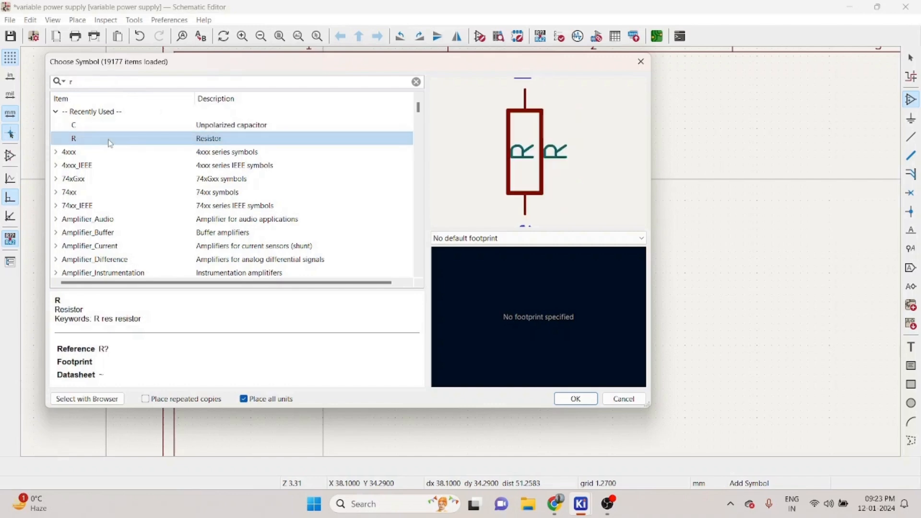
pyautogui.doubleClick(112, 139)
pyautogui.press('r')
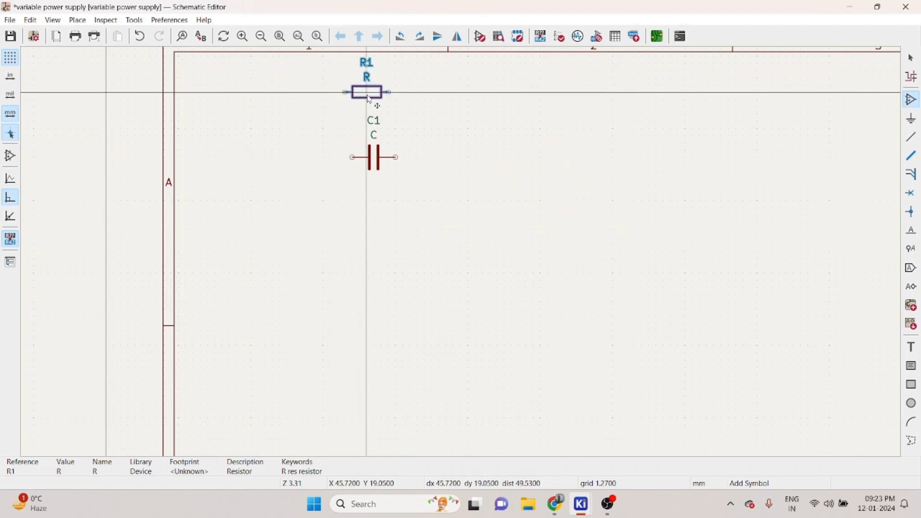
pyautogui.click(376, 103)
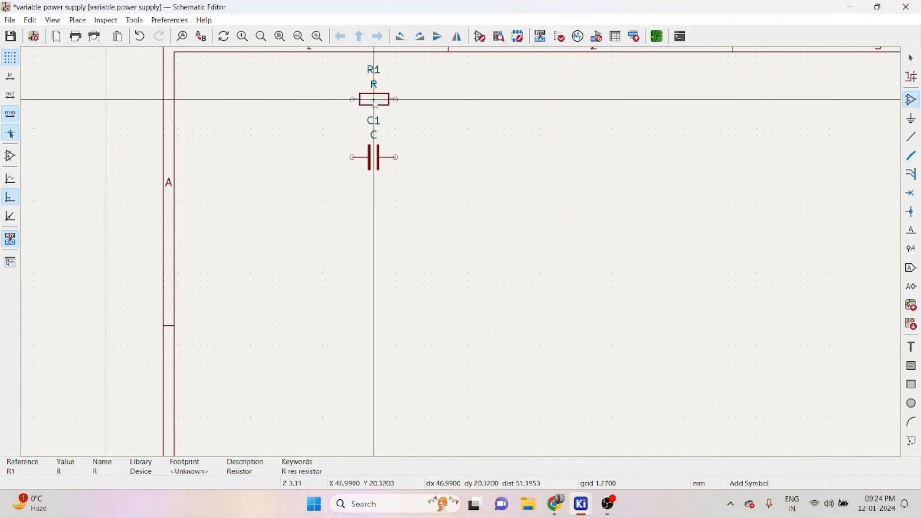
# - Duplicate the resistor and place the copy below the capacitor
pyautogui.press('Escape')
pyautogui.click(375, 104)
pyautogui.hotkey('ctrl', 'd')
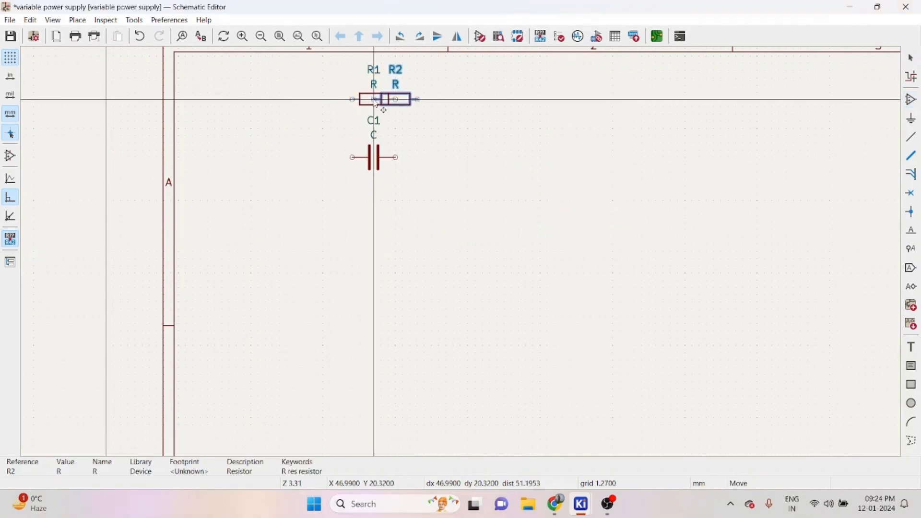
pyautogui.click(356, 247)
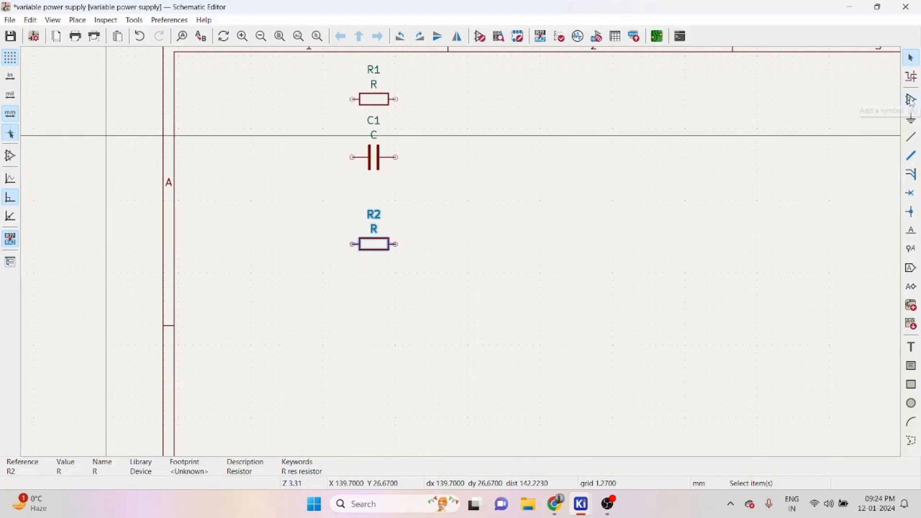
# - Search the symbol chooser for rect and preview the diode bridge symbol
pyautogui.press('a')
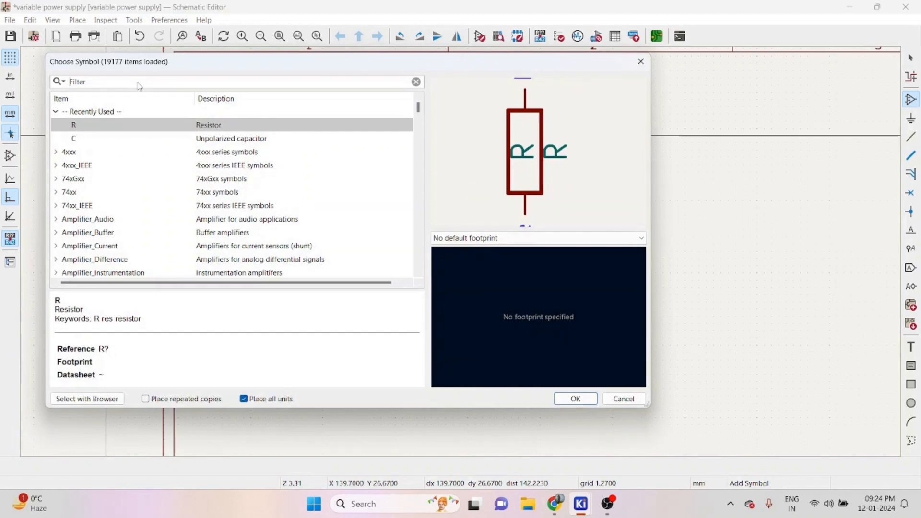
pyautogui.write('rect')
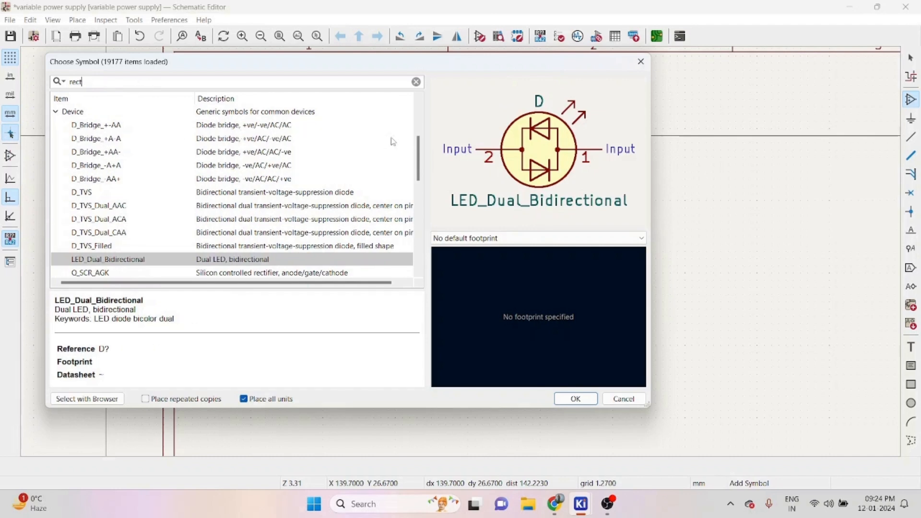
pyautogui.click(82, 129)
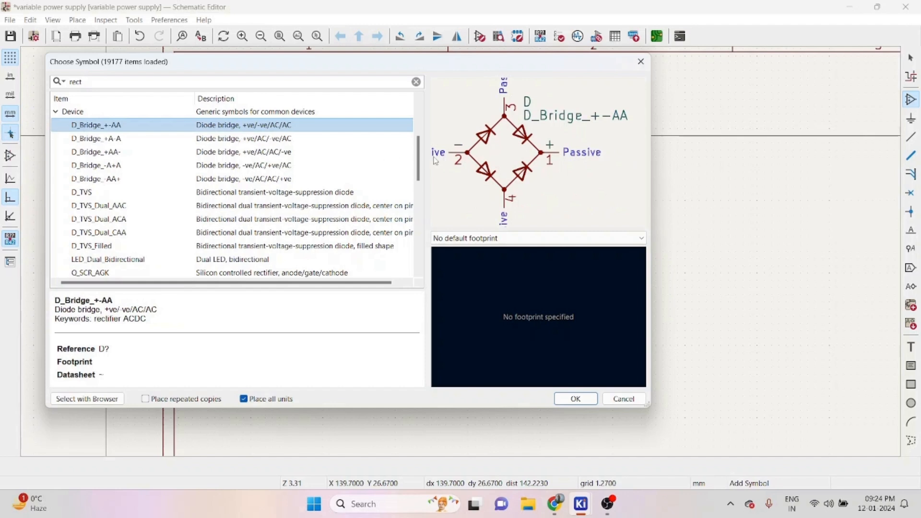
pyautogui.moveTo(427, 159); pyautogui.dragTo(315, 157)
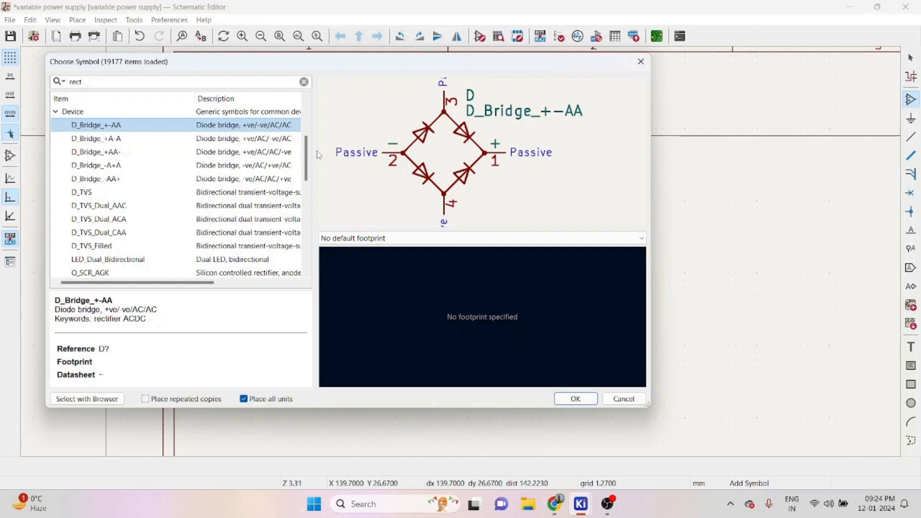
# - Search for d and place a diode D1 to the right of the capacitor
pyautogui.click(304, 82)
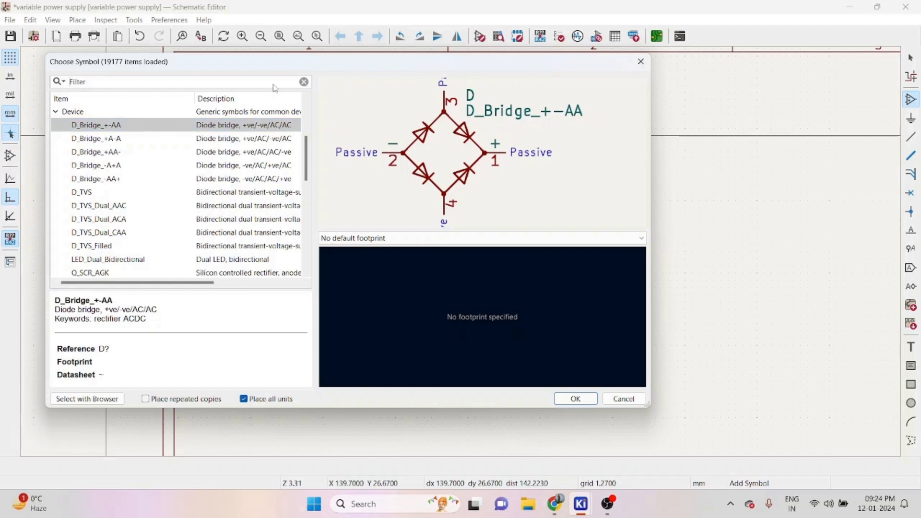
pyautogui.write('d')
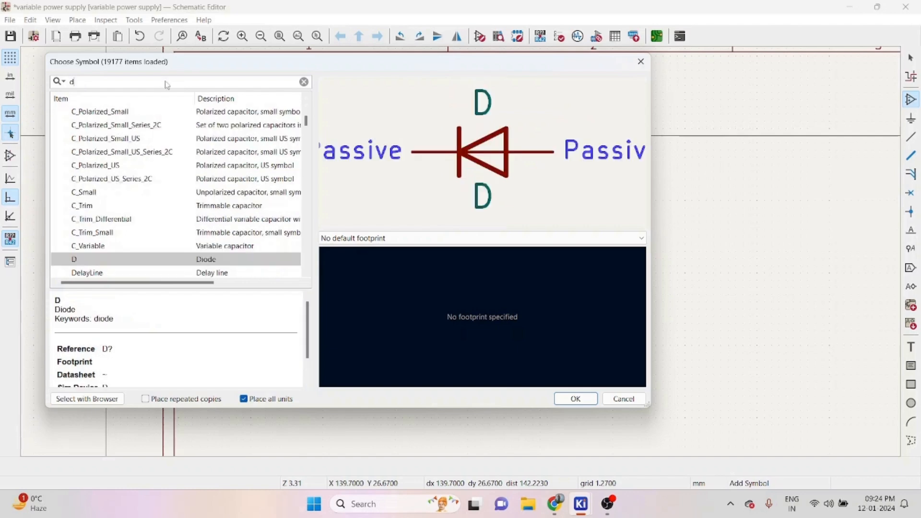
pyautogui.doubleClick(127, 261)
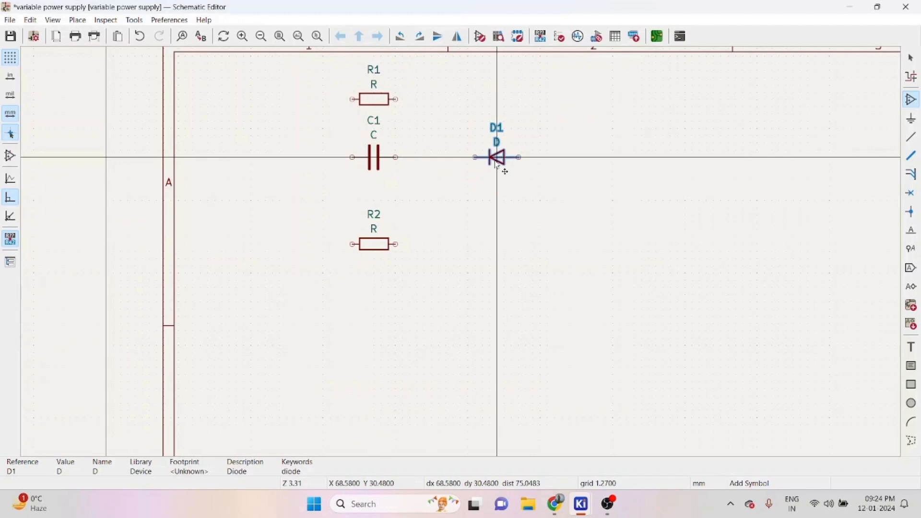
pyautogui.click(498, 165)
pyautogui.press('Escape')
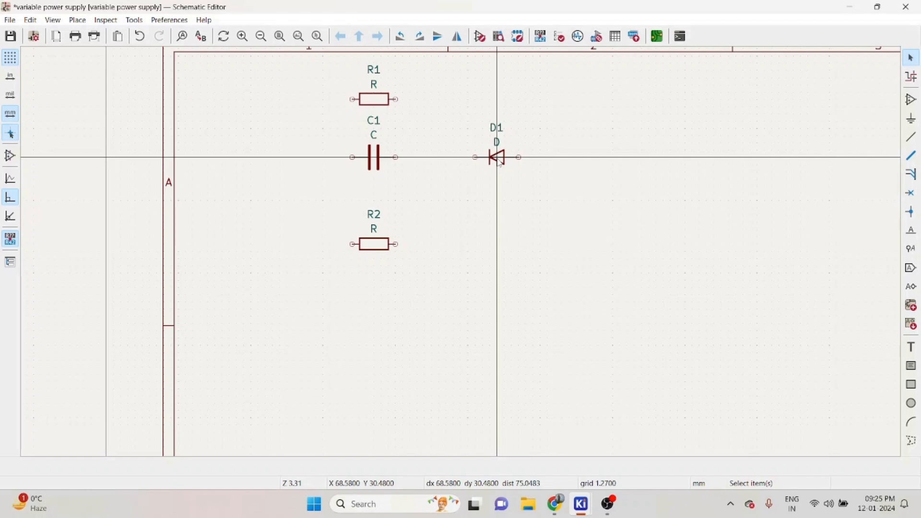
# - Duplicate the diode and place the copy D2 directly below D1
pyautogui.hotkey('ctrl', 'd')
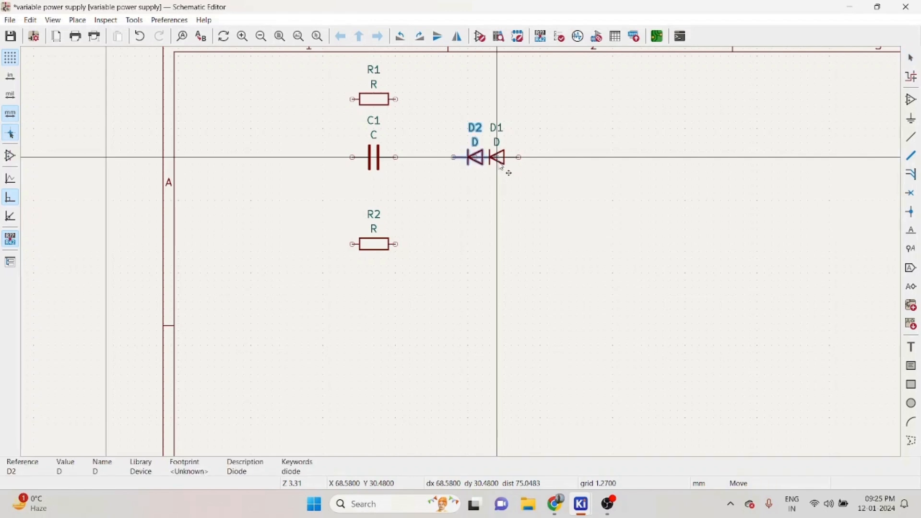
pyautogui.click(520, 216)
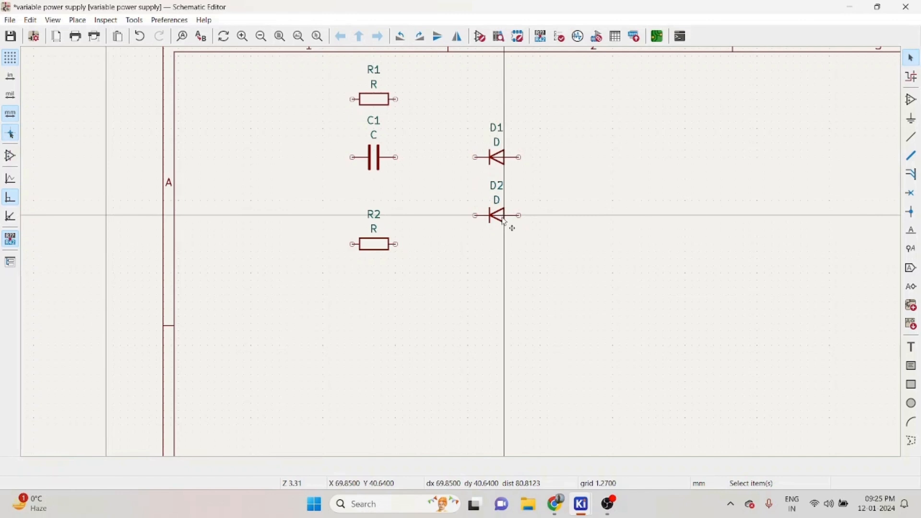
pyautogui.click(504, 222)
# - Duplicate the diode twice, placing D3 to the right of D1 and D4 below D3
pyautogui.hotkey('ctrl', 'd')
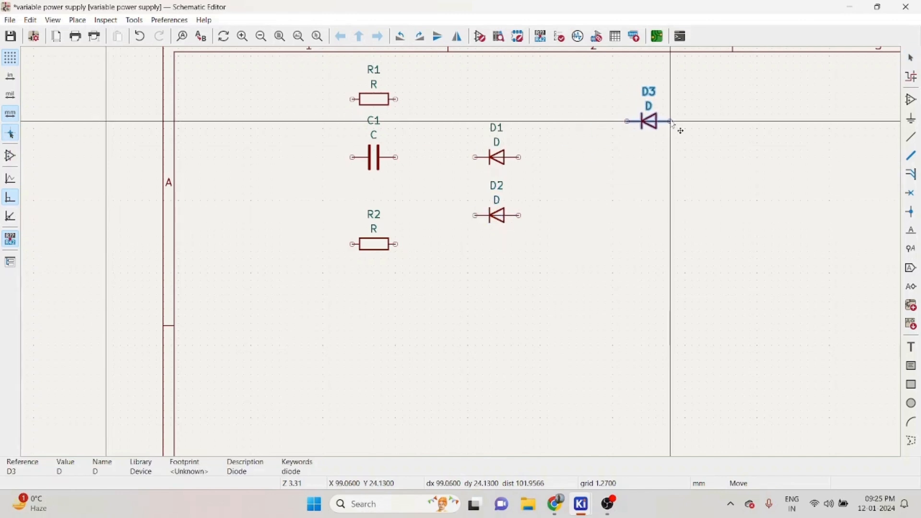
pyautogui.click(579, 163)
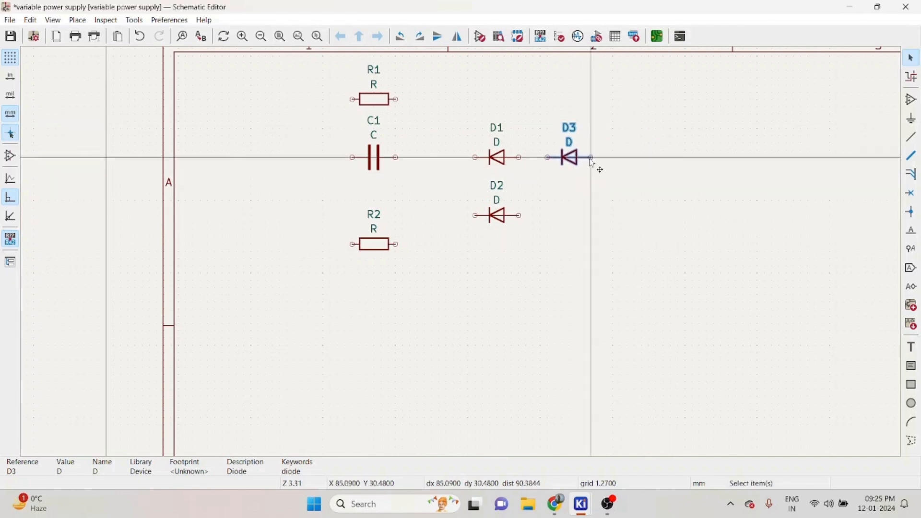
pyautogui.hotkey('ctrl', 'd')
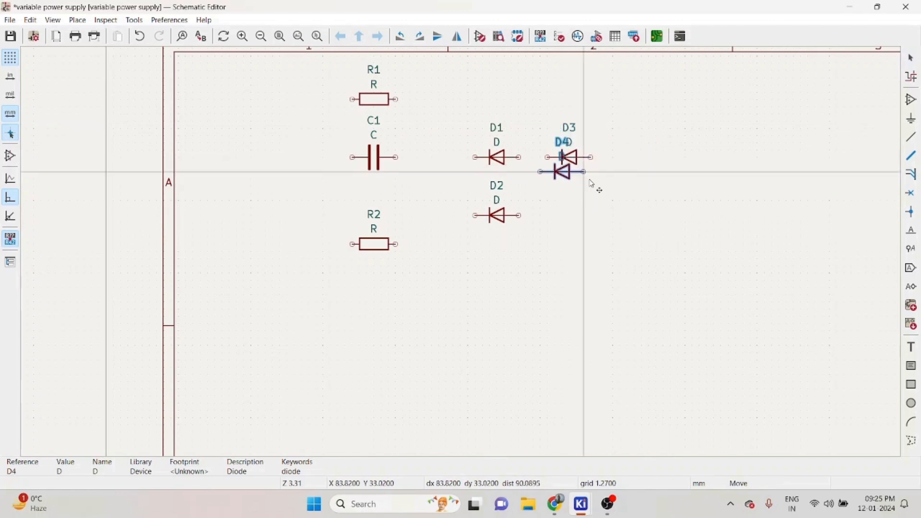
pyautogui.click(594, 219)
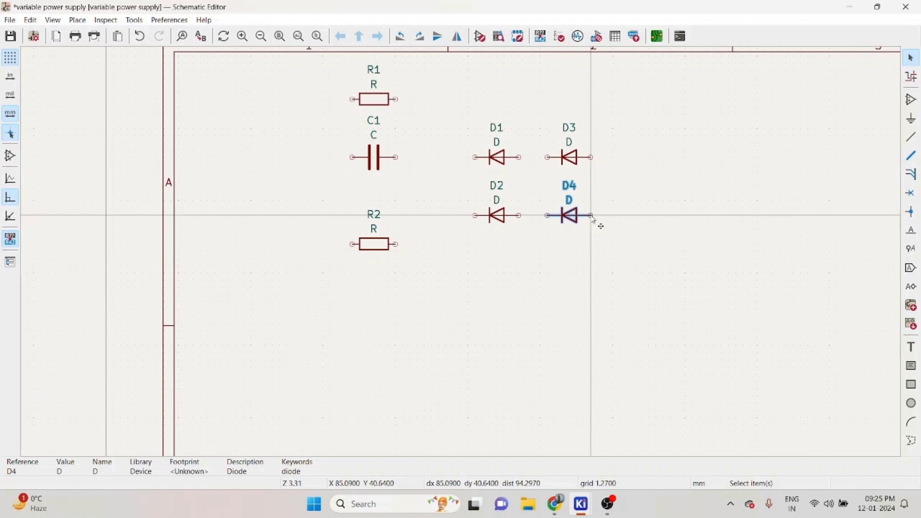
pyautogui.click(595, 239)
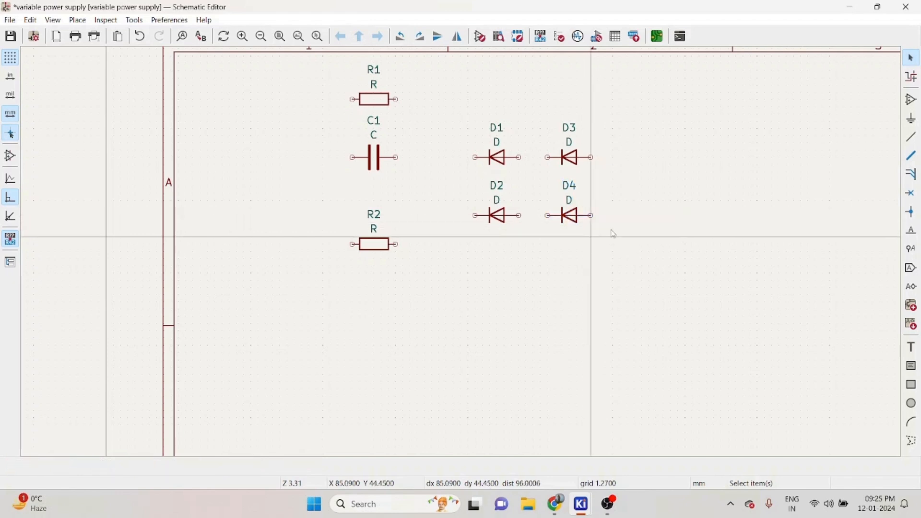
# - Place an unpolarized capacitor C2, vertically, to the right of the diodes
pyautogui.press('a')
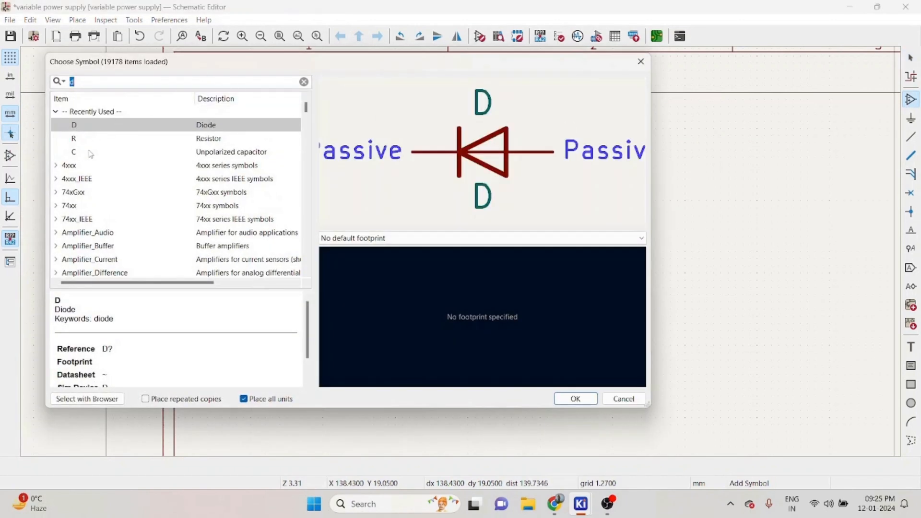
pyautogui.doubleClick(90, 153)
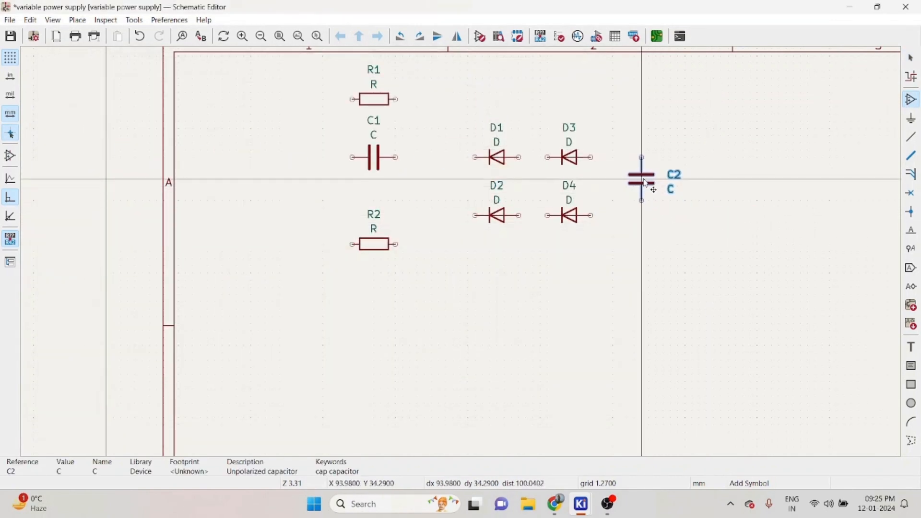
pyautogui.click(644, 188)
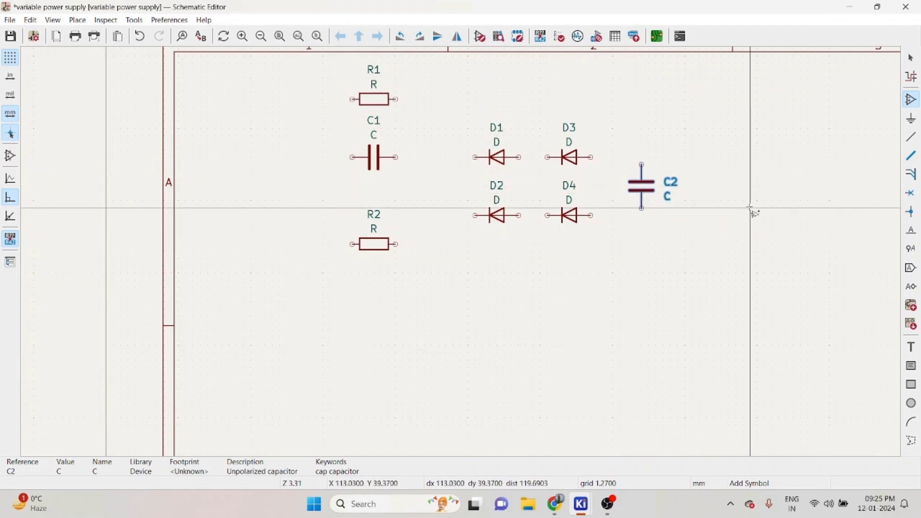
# - Search for pot and place an R_Potentiometer_Trim RV1 below and right of capacitor C2
pyautogui.scroll(-3, 752, 208)
pyautogui.scroll(4, 461, 251)
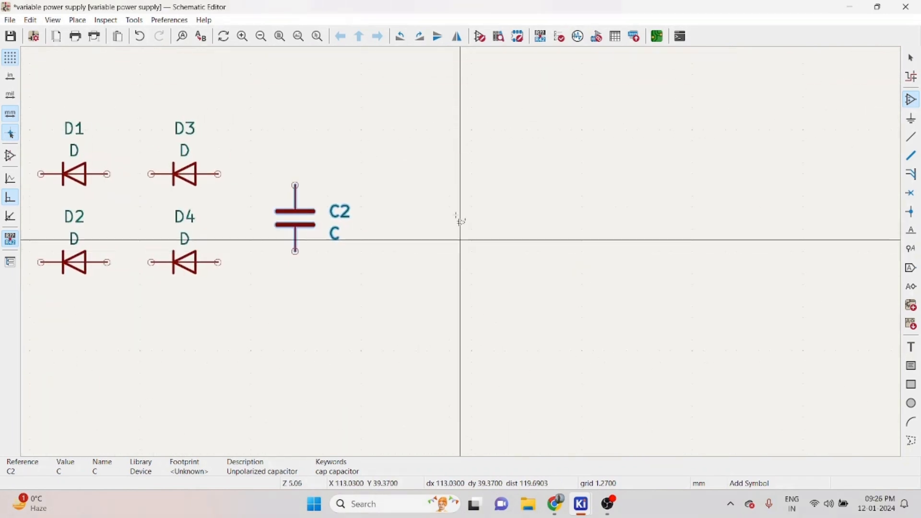
pyautogui.click(196, 95)
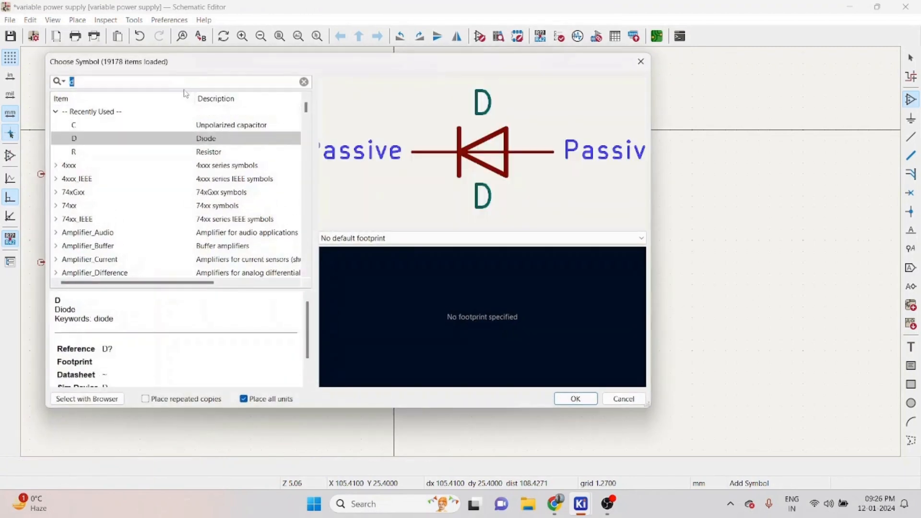
pyautogui.press('BackSpace')
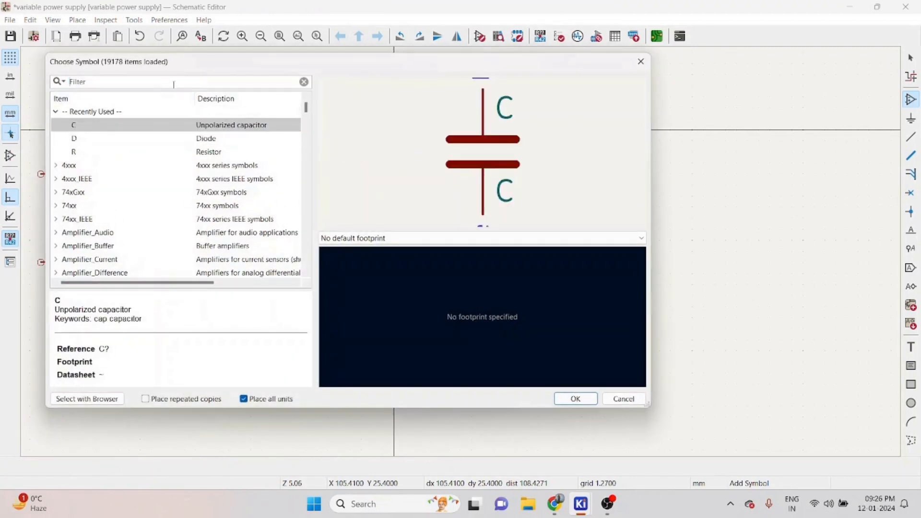
pyautogui.write('po')
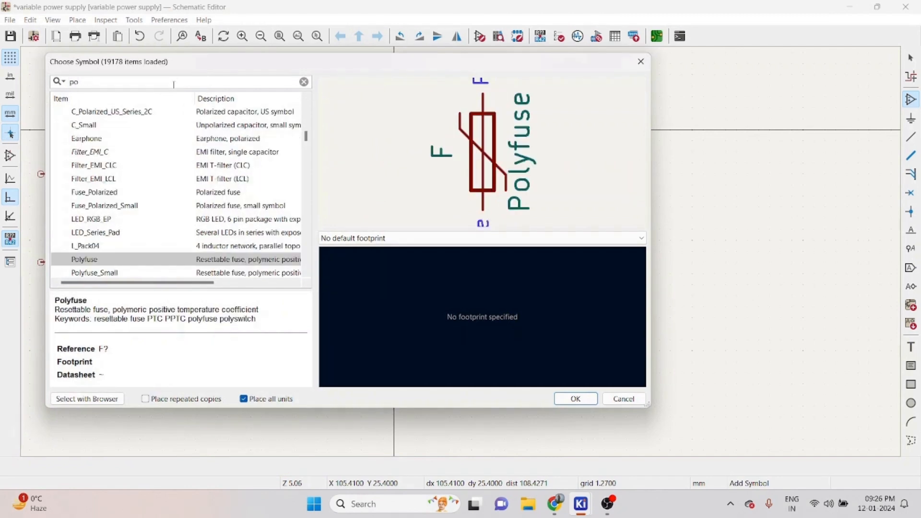
pyautogui.write('t')
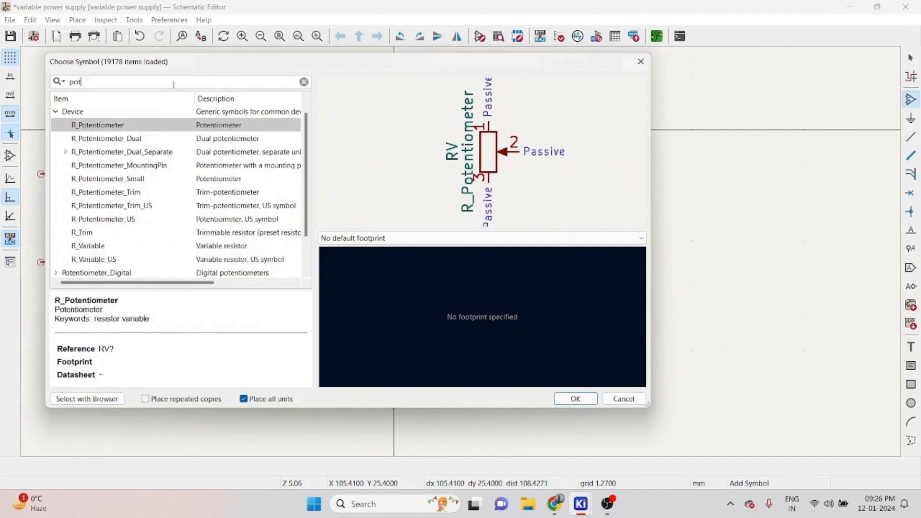
pyautogui.click(127, 197)
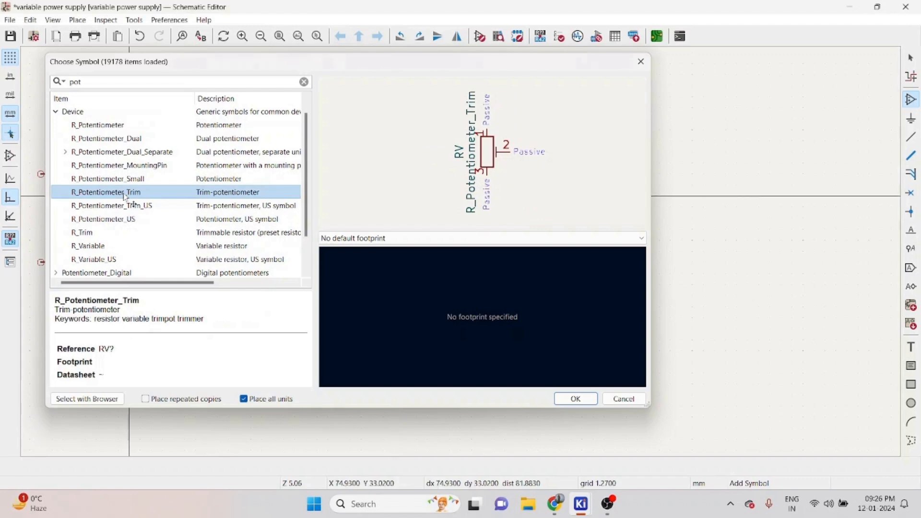
pyautogui.doubleClick(126, 192)
pyautogui.click(443, 280)
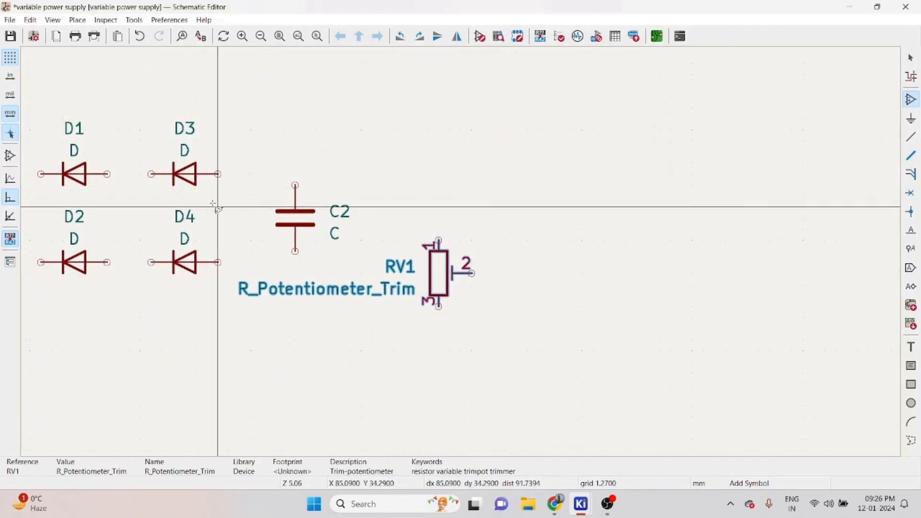
pyautogui.scroll(-2, 214, 207)
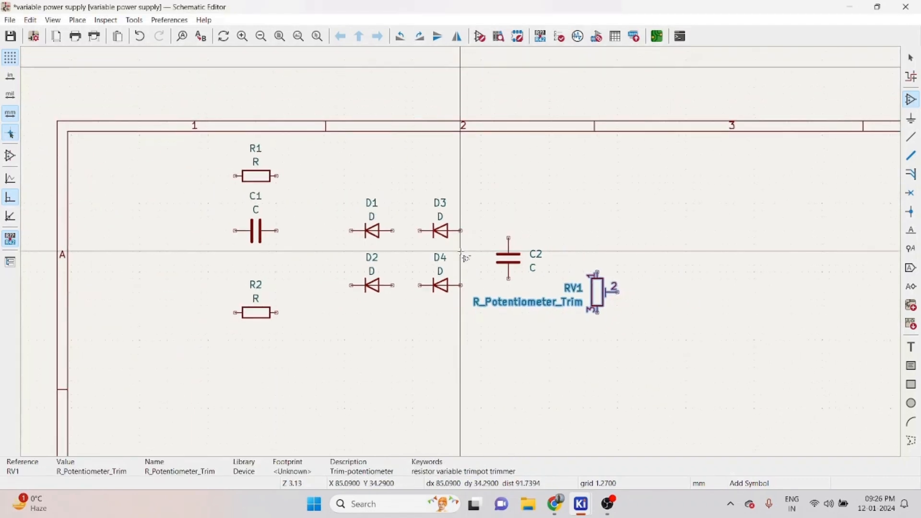
pyautogui.press('Escape')
# - Duplicate resistor R1, place the copy R3 right of the potentiometer, and rotate it vertical
pyautogui.click(255, 180)
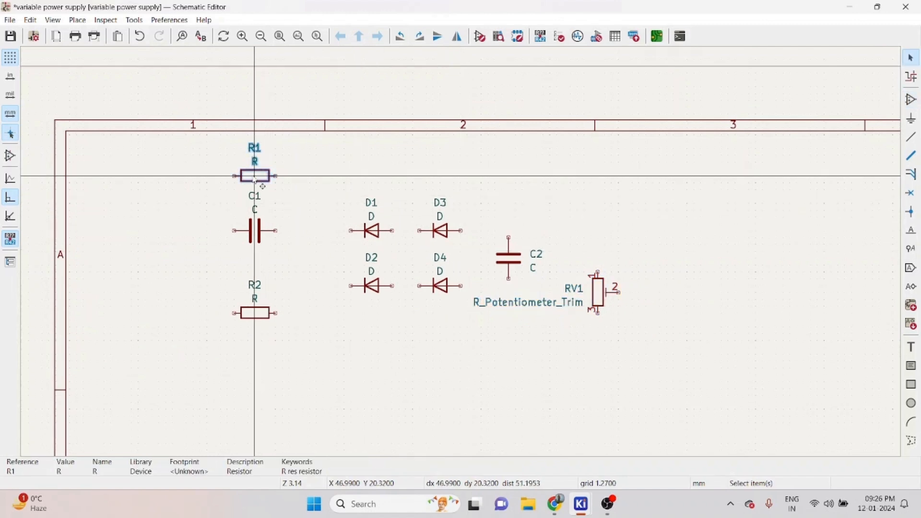
pyautogui.hotkey('ctrl', 'd')
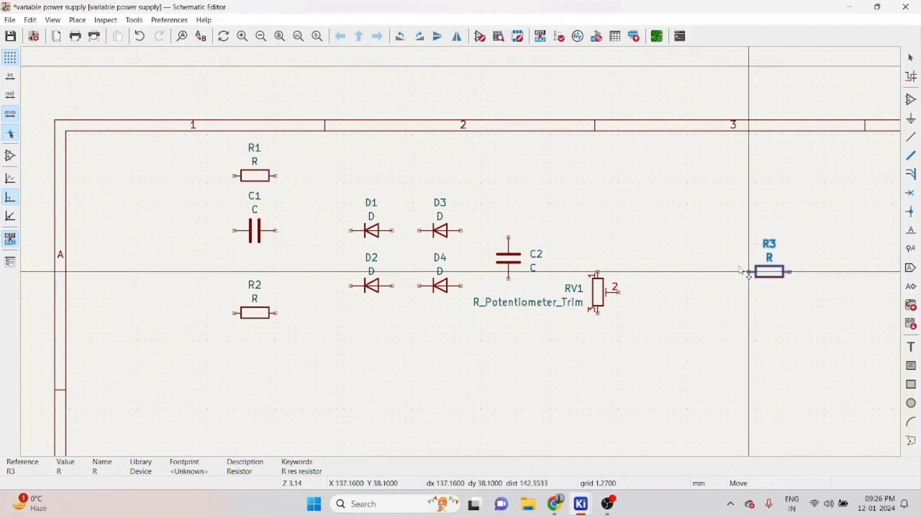
pyautogui.click(684, 241)
pyautogui.press('r')
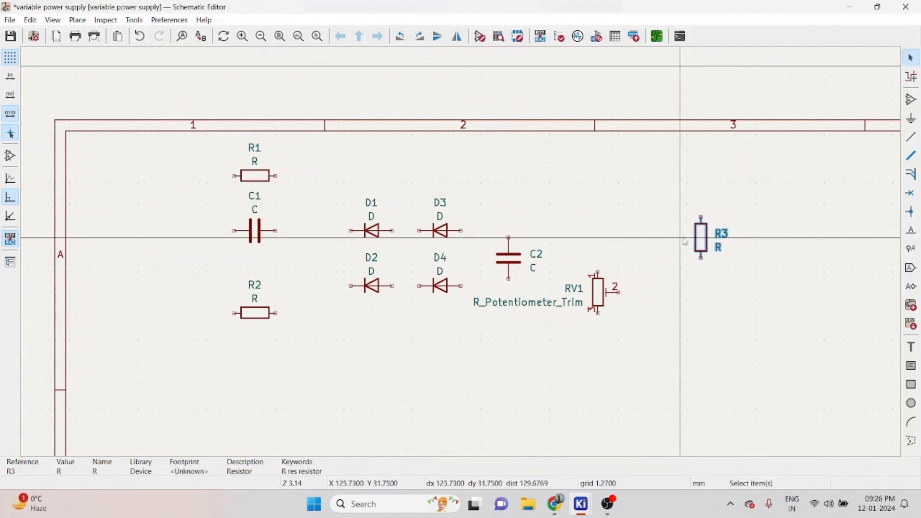
pyautogui.click(755, 264)
# - Search the symbol library for scre and place a Screw_Terminal_01x02 J1 to the right of resistor R3
pyautogui.scroll(-3, 755, 264)
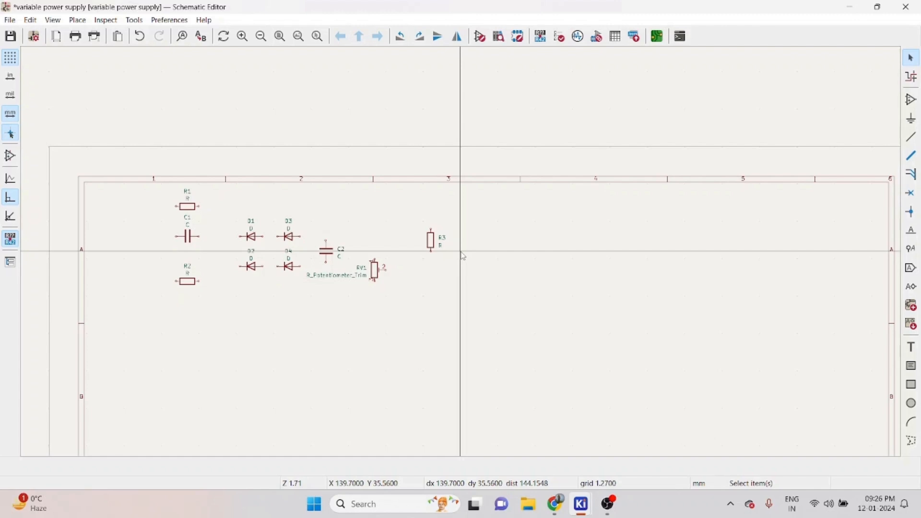
pyautogui.press('a')
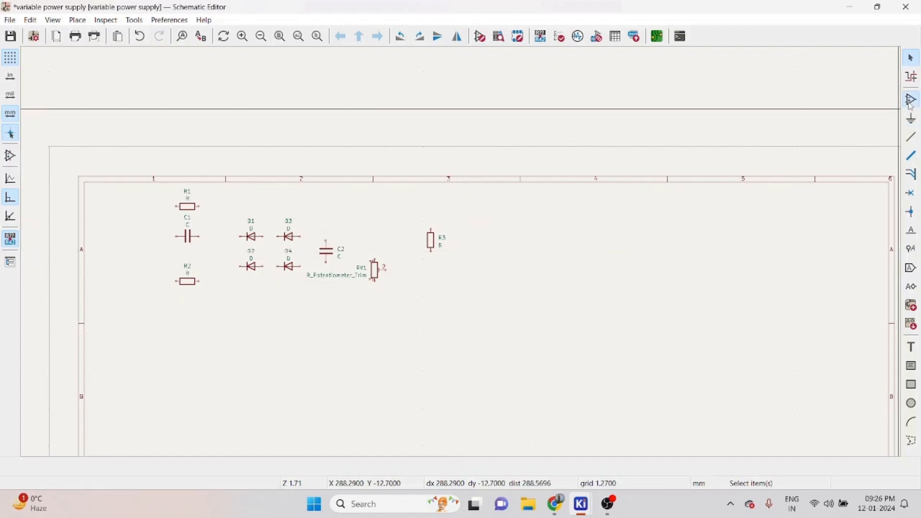
pyautogui.click(539, 239)
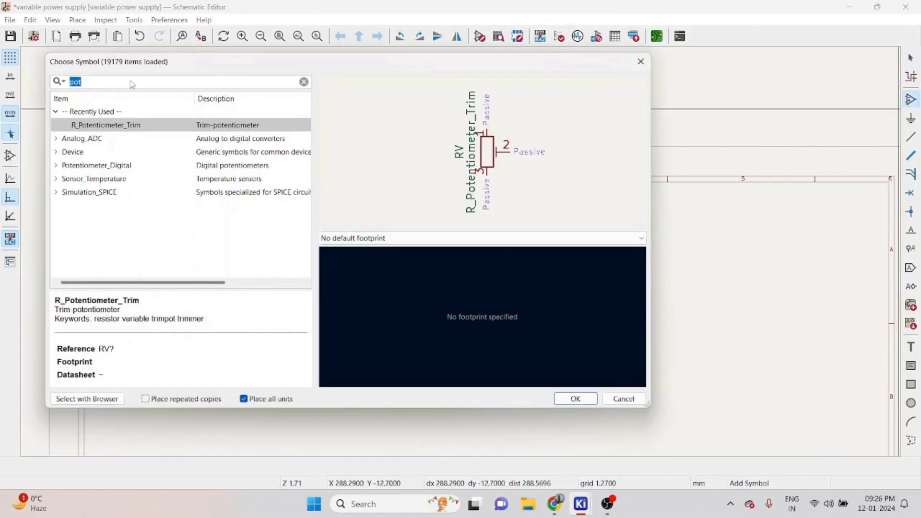
pyautogui.write('scre')
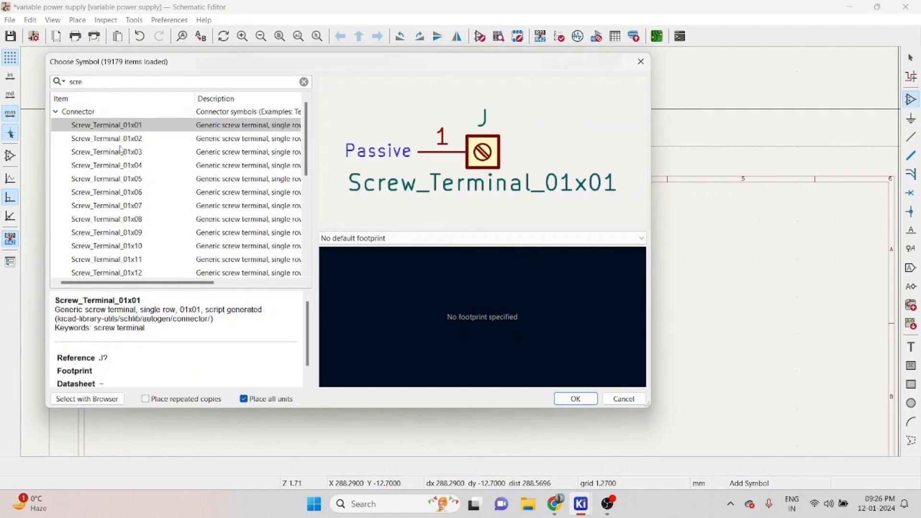
pyautogui.click(122, 139)
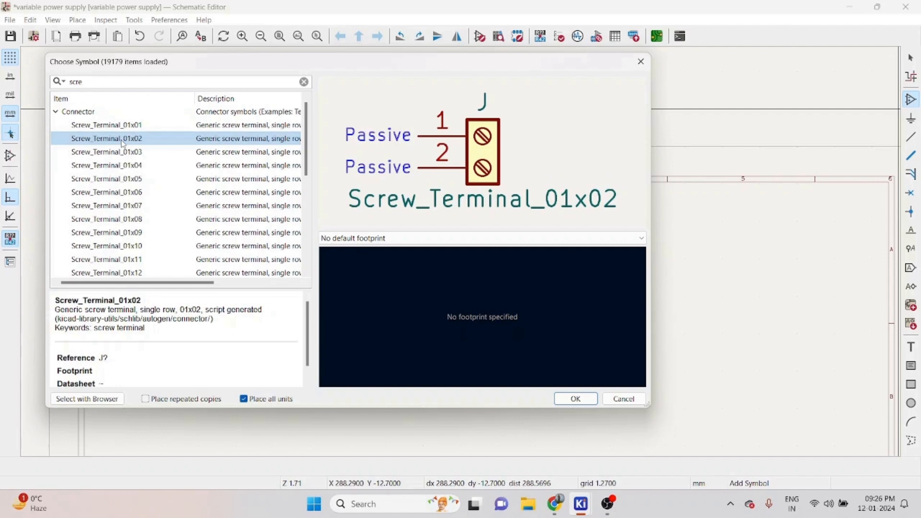
pyautogui.doubleClick(122, 139)
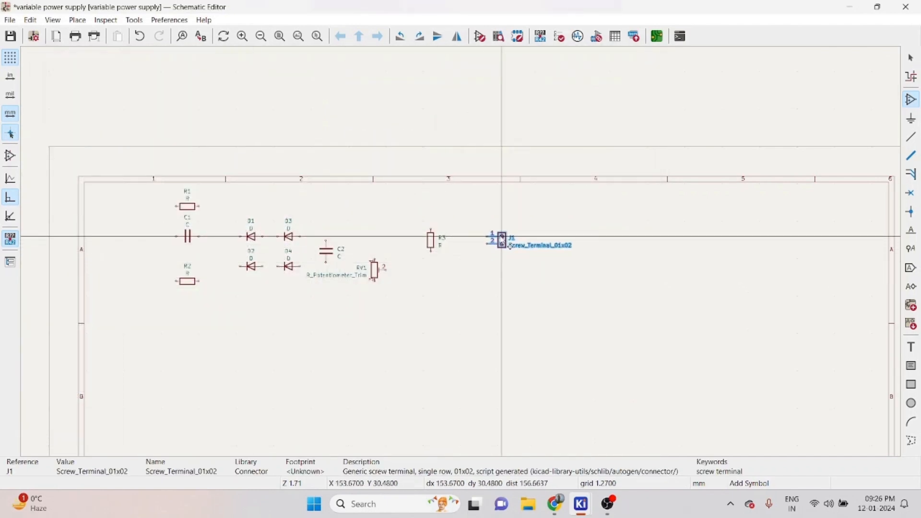
pyautogui.click(501, 236)
pyautogui.press('Escape')
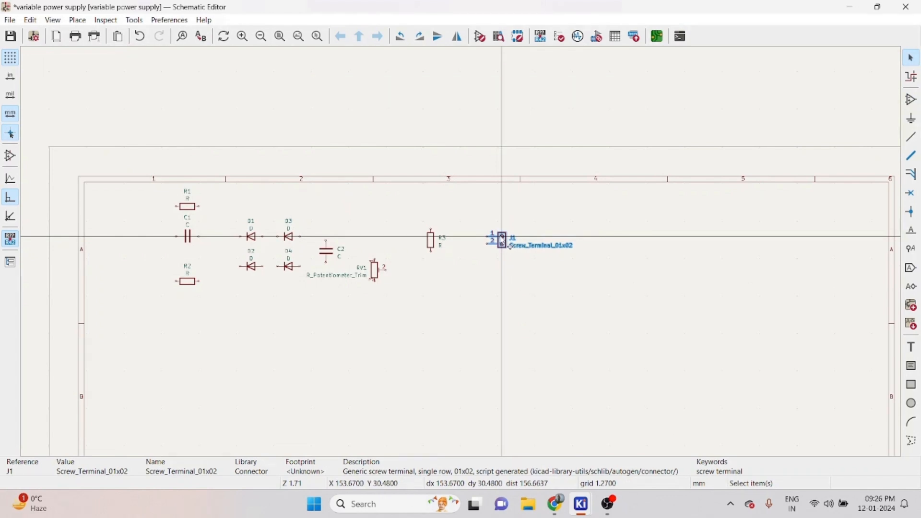
pyautogui.press('Escape')
# - Duplicate terminal J1, rotate the copy J2 by 180°, and place it at the far left beside R1
pyautogui.click(502, 236)
pyautogui.hotkey('ctrl', 'd')
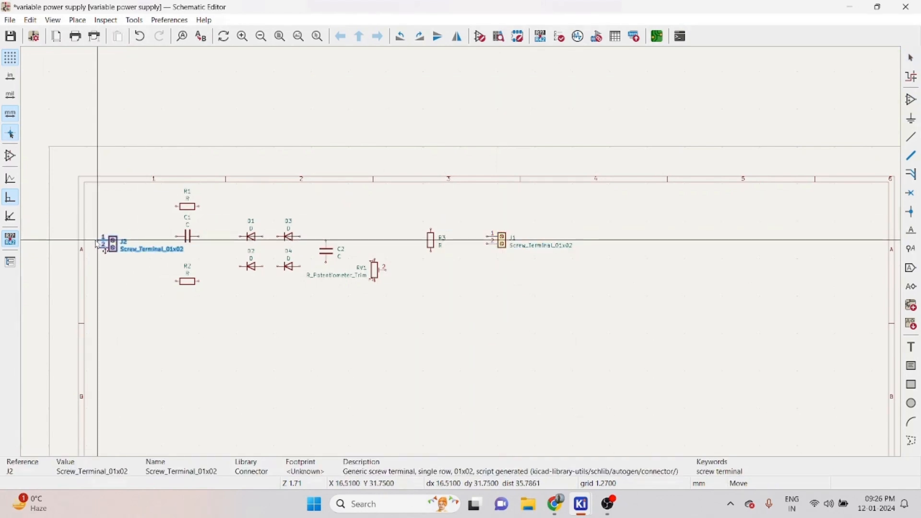
pyautogui.press('r')
pyautogui.press('r')
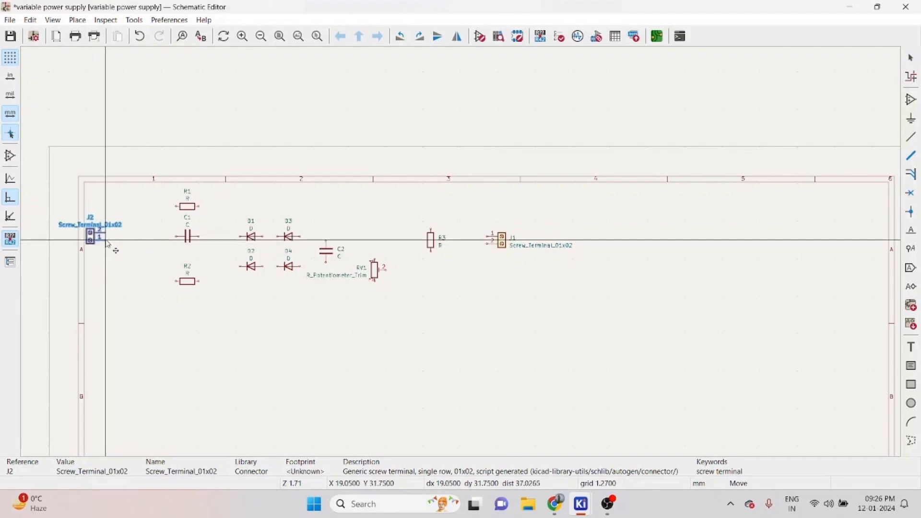
pyautogui.click(145, 249)
pyautogui.press('w')
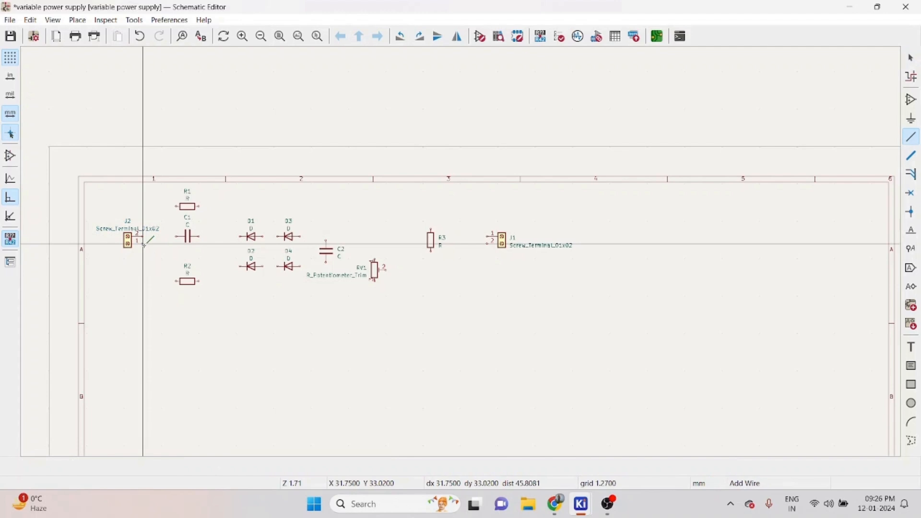
pyautogui.press('Escape')
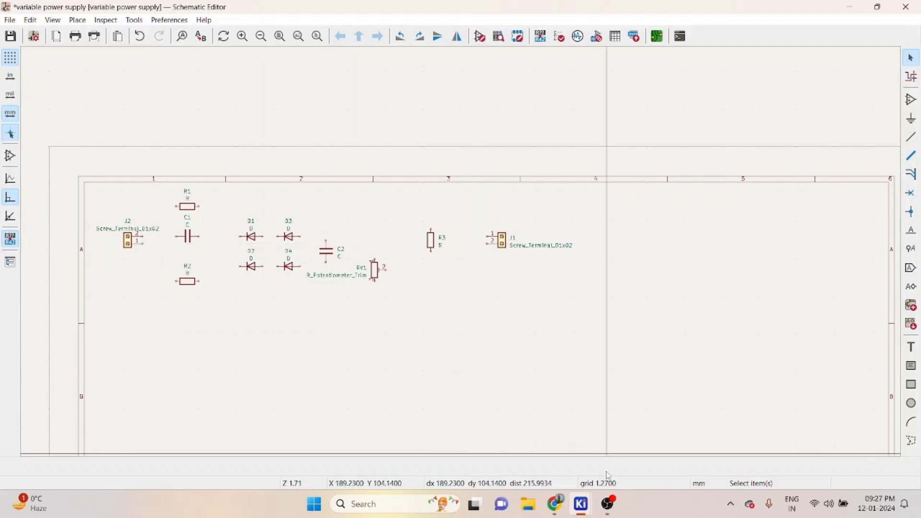
# - Switch to the browser and search SnapMagic for lm317
pyautogui.moveTo(557, 506)
pyautogui.click(554, 442)
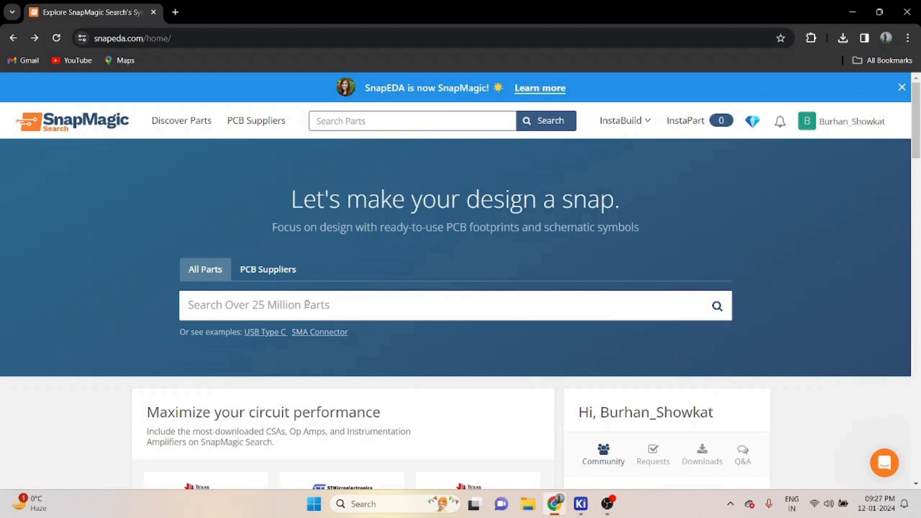
pyautogui.click(307, 305)
pyautogui.write('lm317')
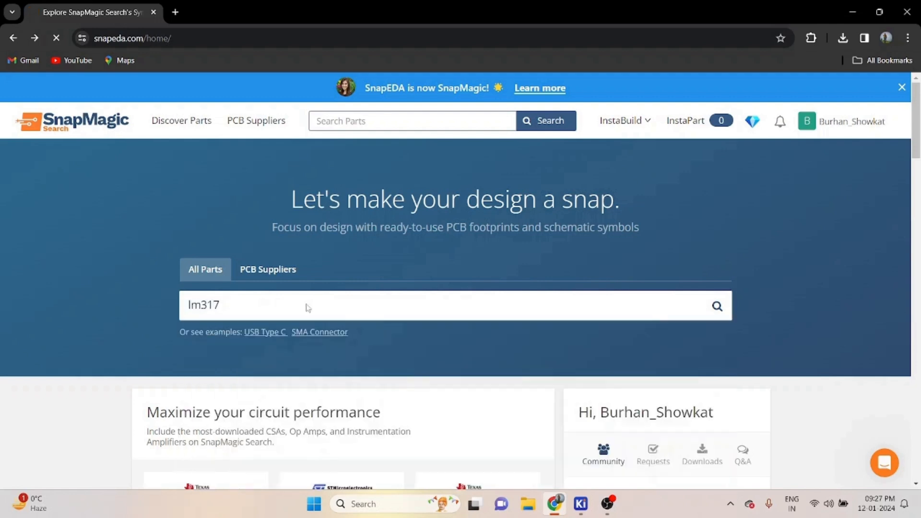
pyautogui.press('Return')
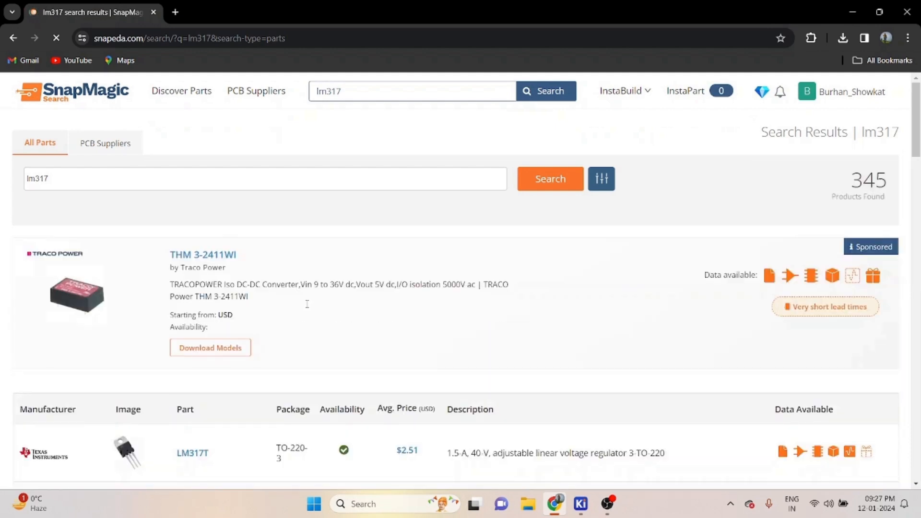
# - Browse the LM317 results and open the LM317T part's symbol and footprint page
pyautogui.scroll(-3, 307, 304)
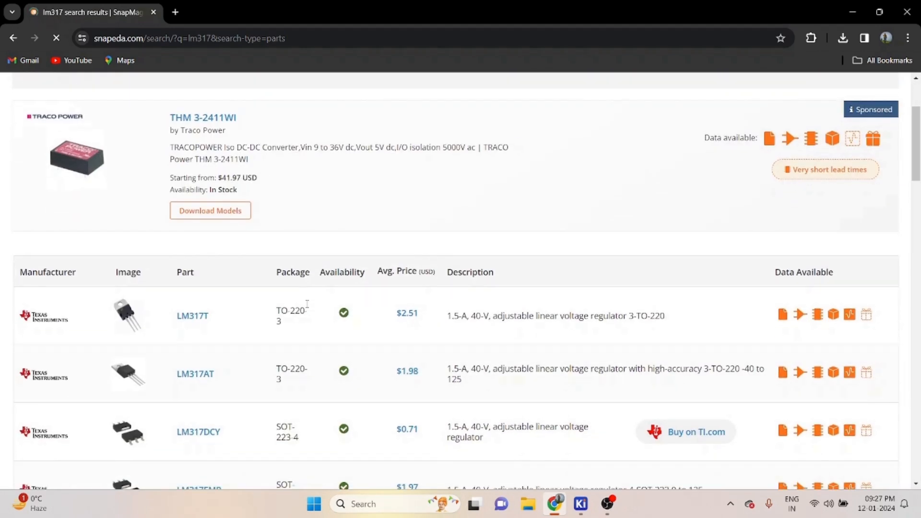
pyautogui.scroll(-1, 307, 304)
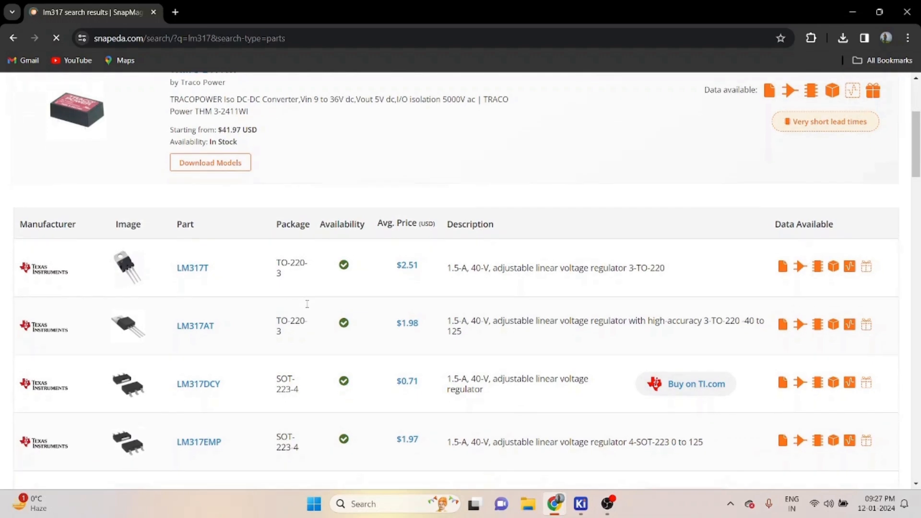
pyautogui.scroll(-1, 307, 304)
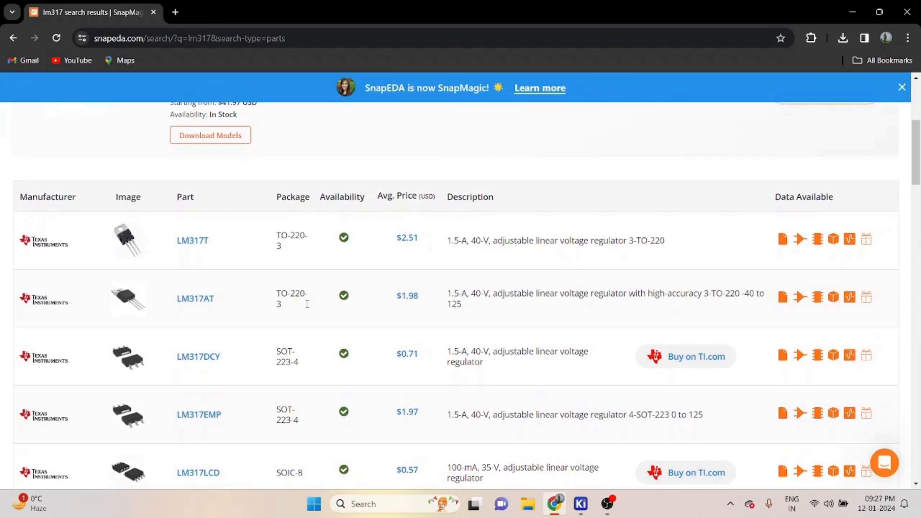
pyautogui.scroll(-2, 307, 303)
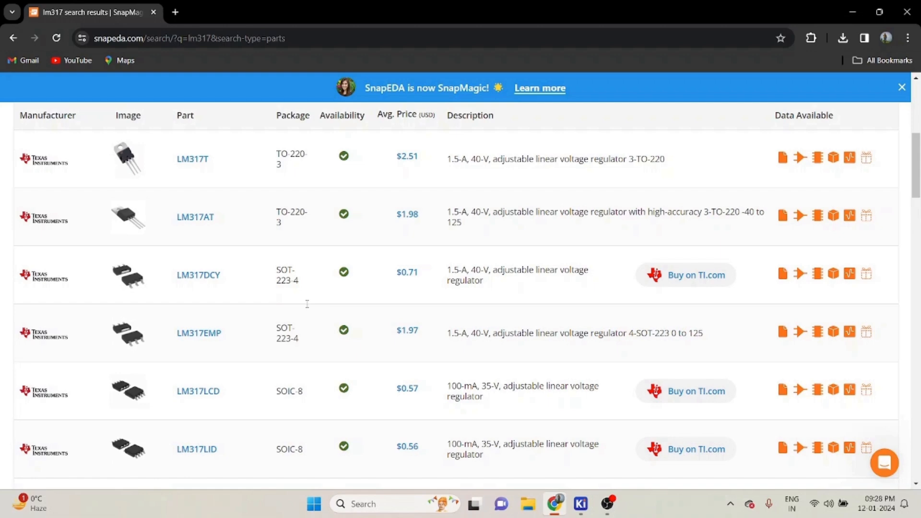
pyautogui.scroll(3, 307, 304)
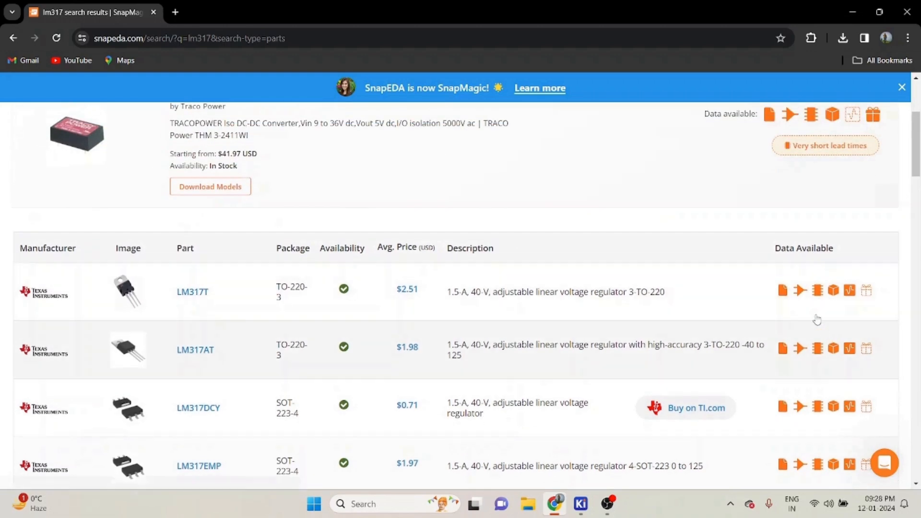
pyautogui.click(800, 291)
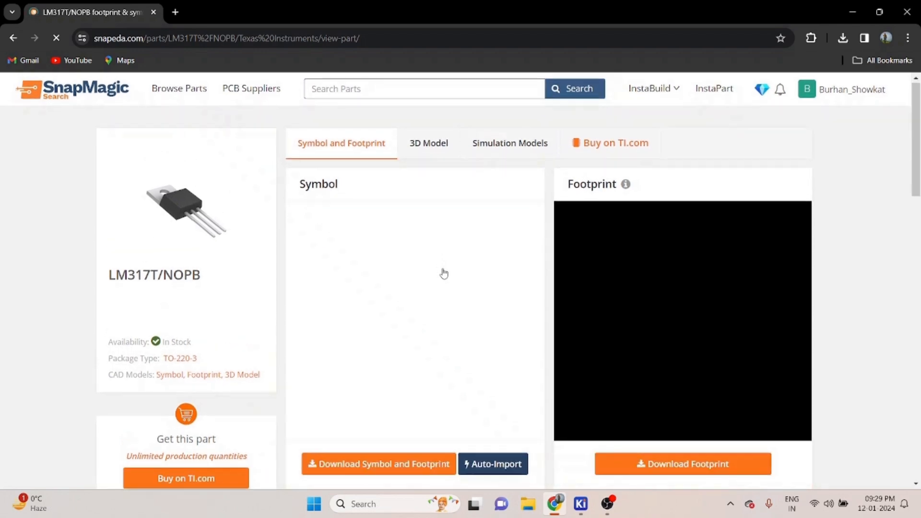
# - Download the LM317T/NOPB symbol and footprint in KiCad V6 & Later format
pyautogui.scroll(-1, 443, 273)
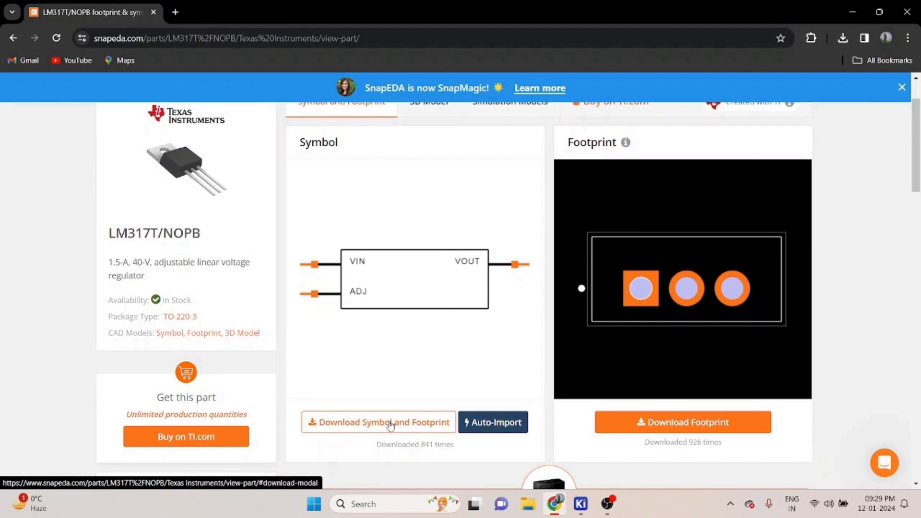
pyautogui.click(390, 425)
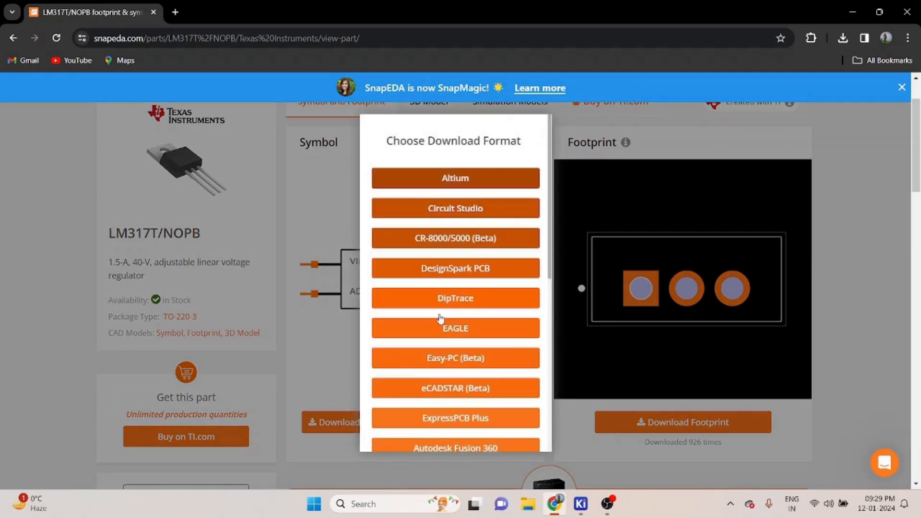
pyautogui.scroll(-1, 442, 346)
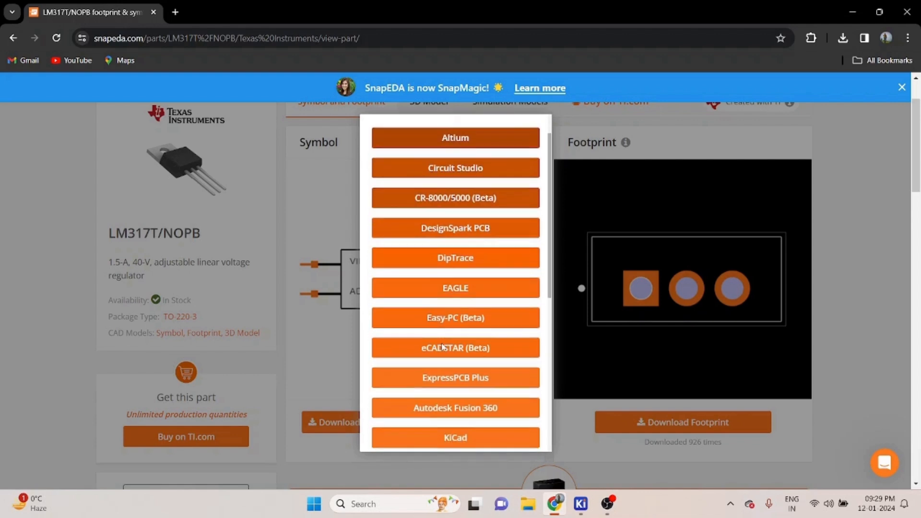
pyautogui.scroll(1, 448, 267)
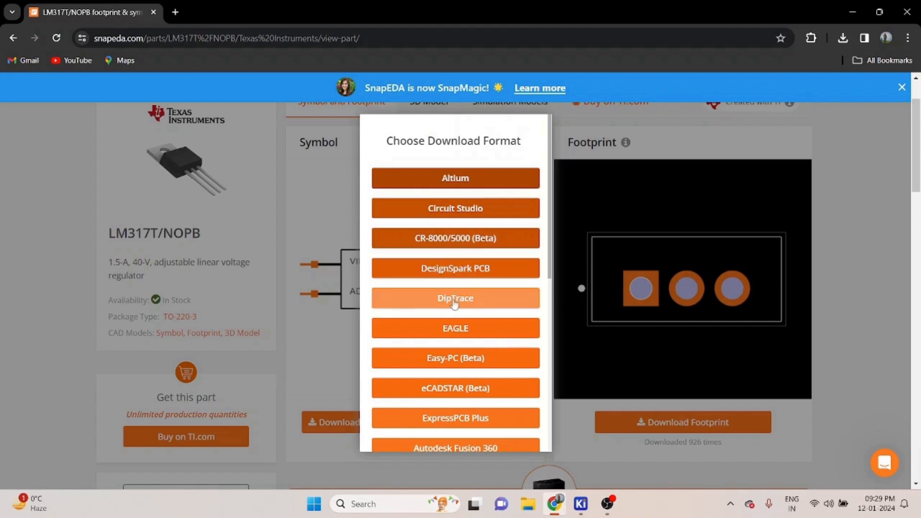
pyautogui.scroll(-2, 453, 336)
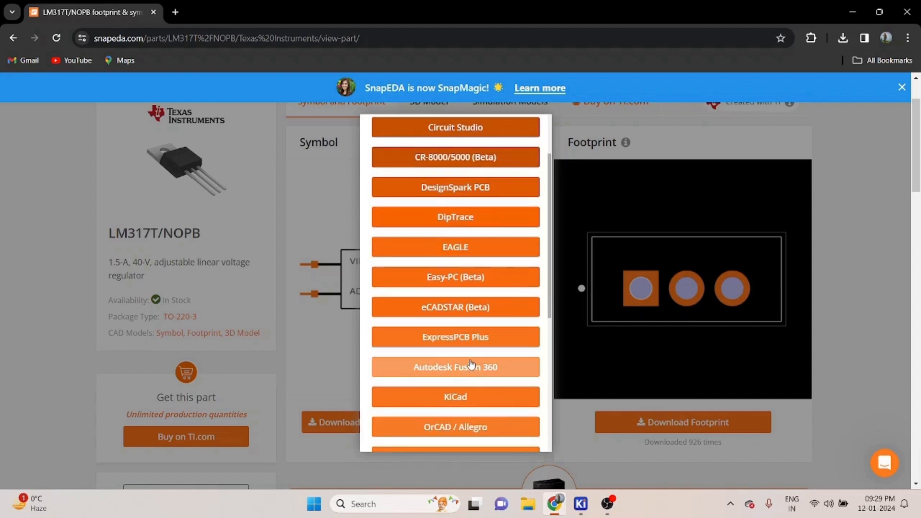
pyautogui.click(461, 397)
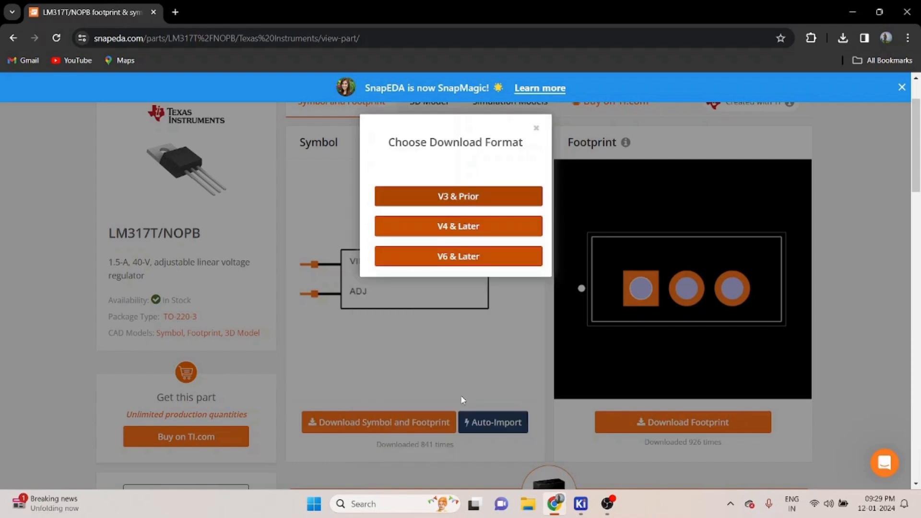
pyautogui.click(465, 259)
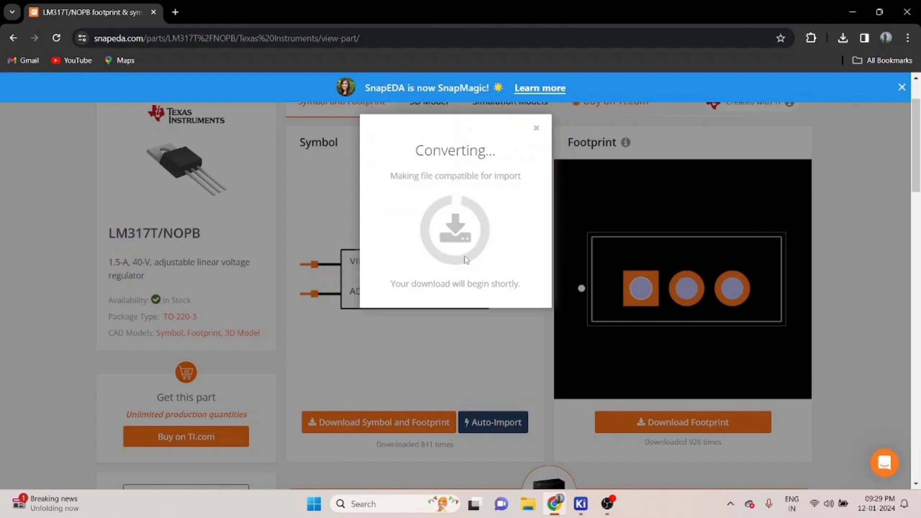
pyautogui.click(537, 128)
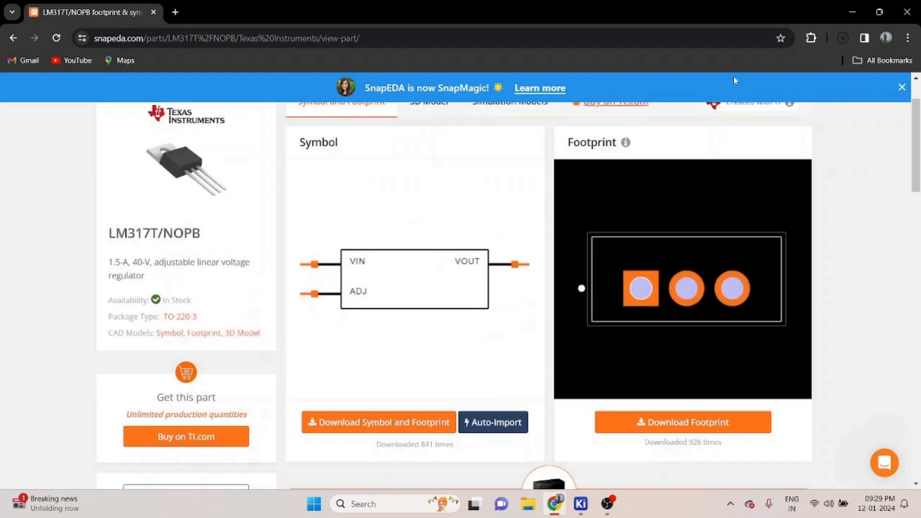
# - Open the downloaded LM317T_NOPB.zip to inspect its files and folder path
pyautogui.click(842, 39)
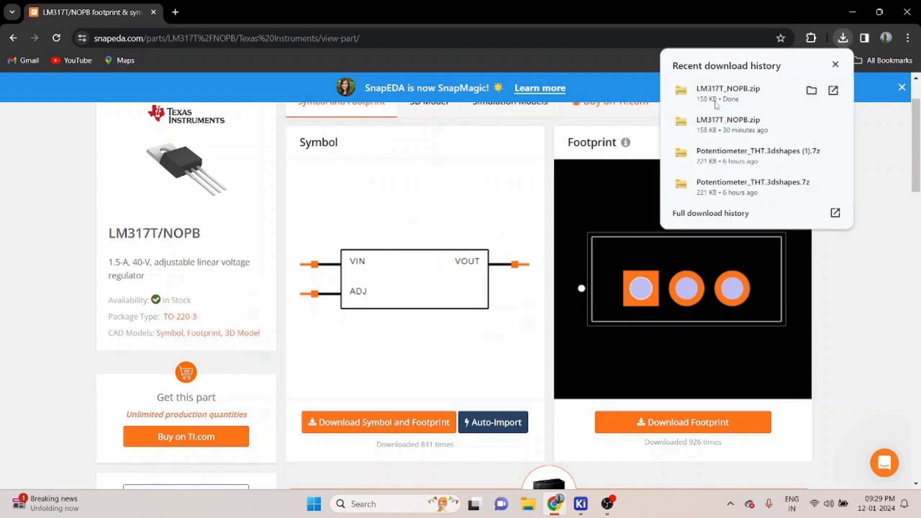
pyautogui.click(721, 96)
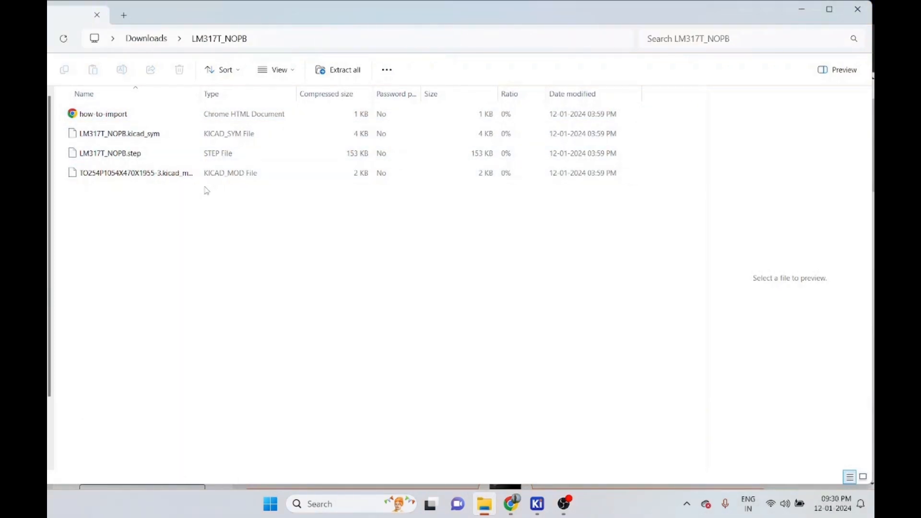
pyautogui.click(292, 38)
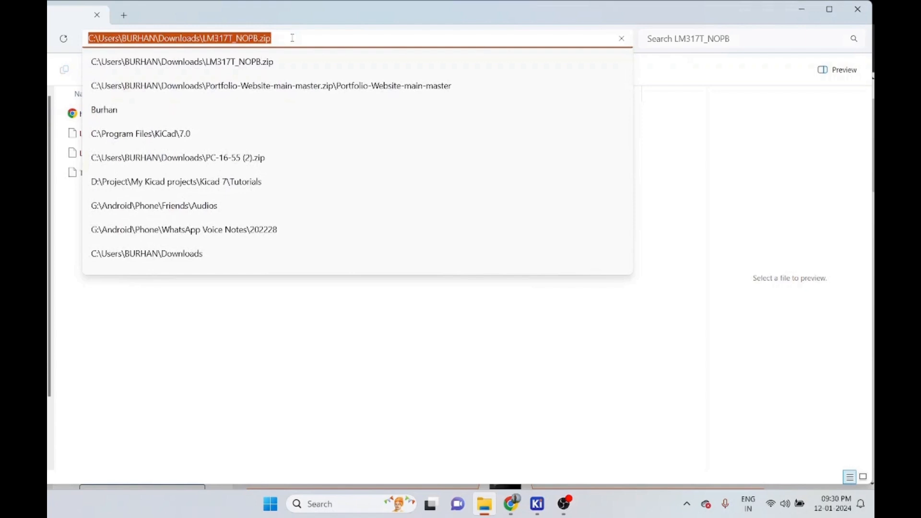
pyautogui.click(802, 10)
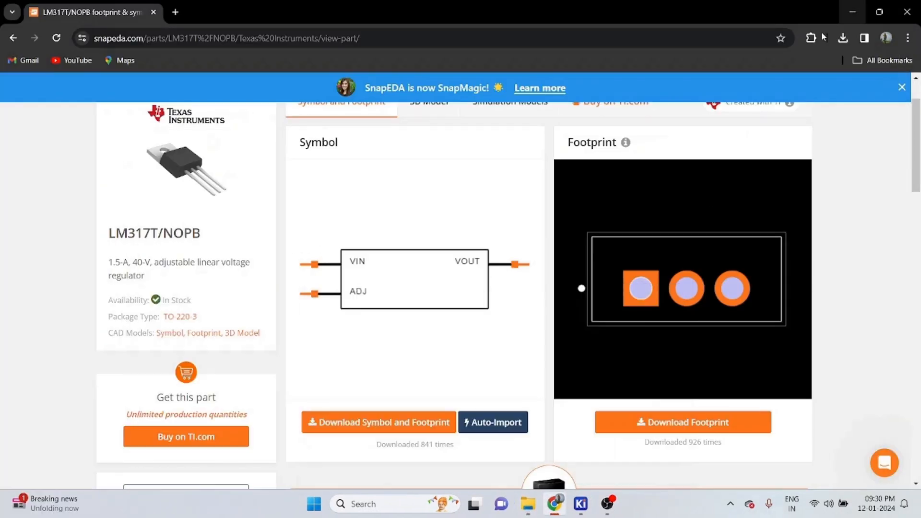
# - Return to the schematic, open the Symbol Editor and create a new project-level symbol library named demo
pyautogui.moveTo(581, 503)
pyautogui.click(625, 456)
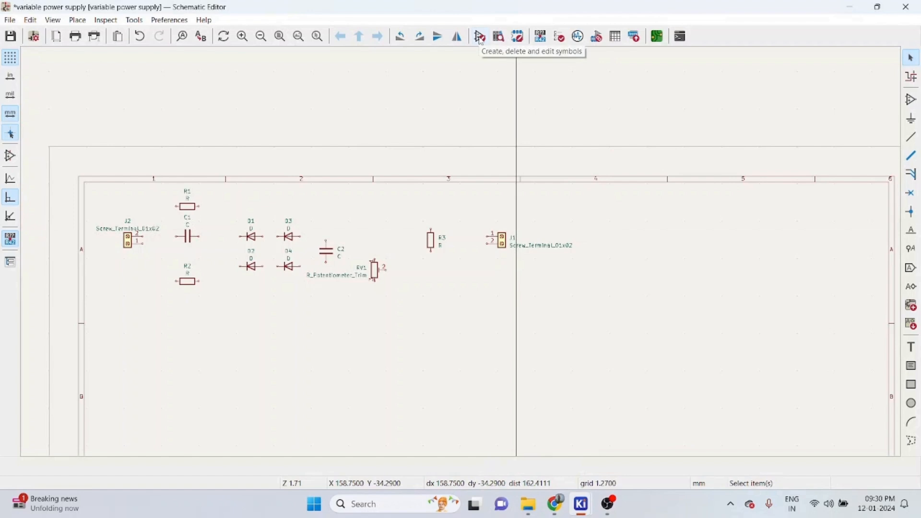
pyautogui.click(480, 37)
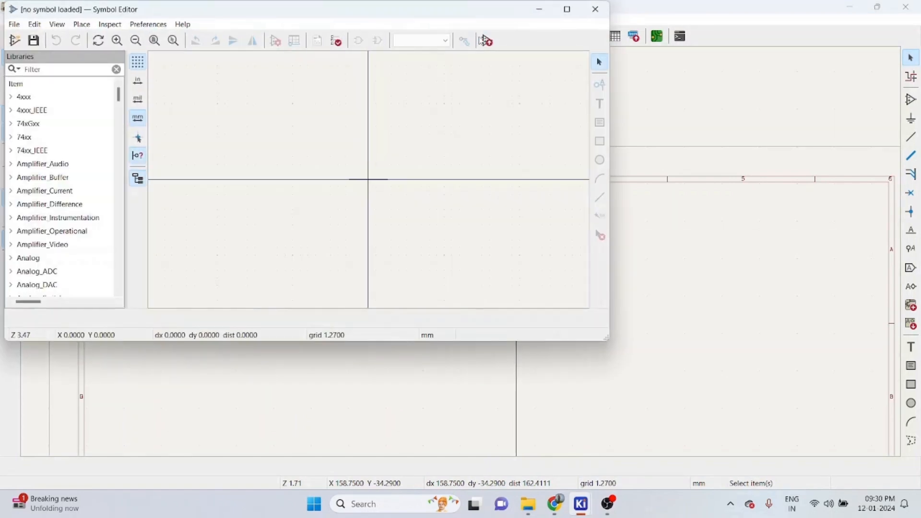
pyautogui.click(13, 24)
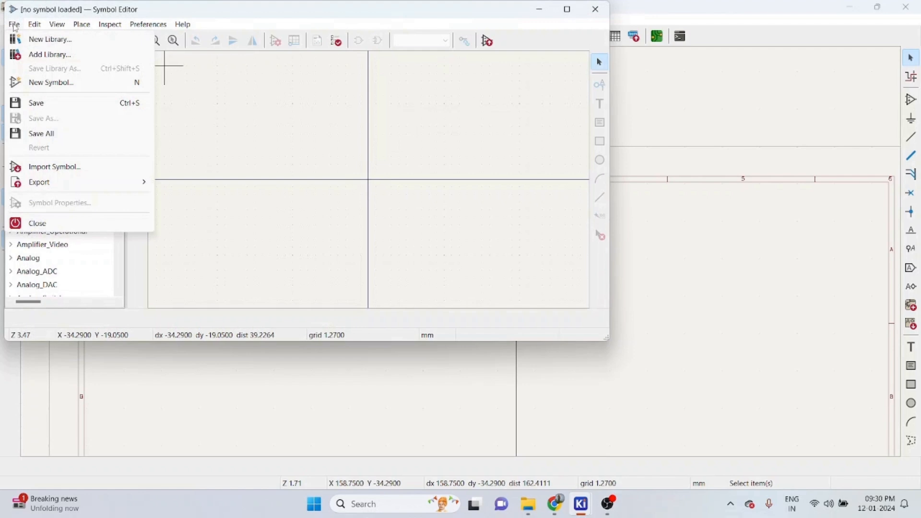
pyautogui.click(46, 40)
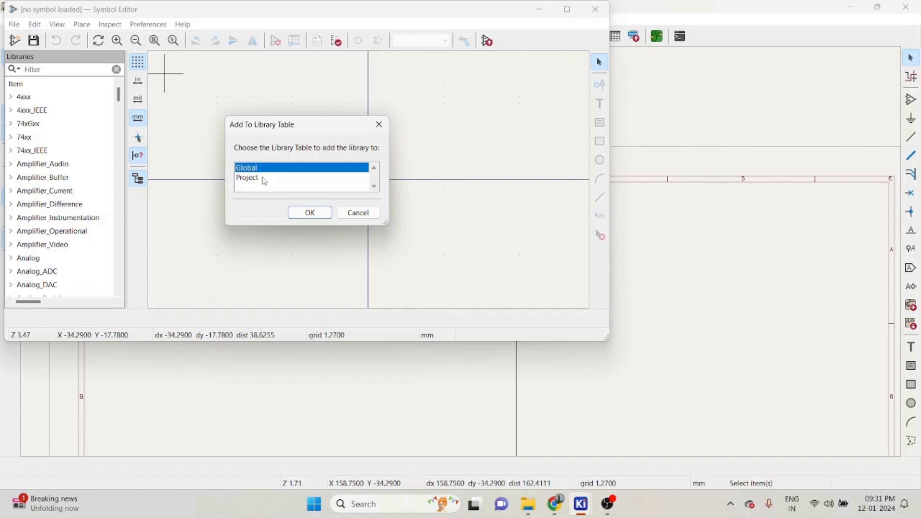
pyautogui.click(264, 180)
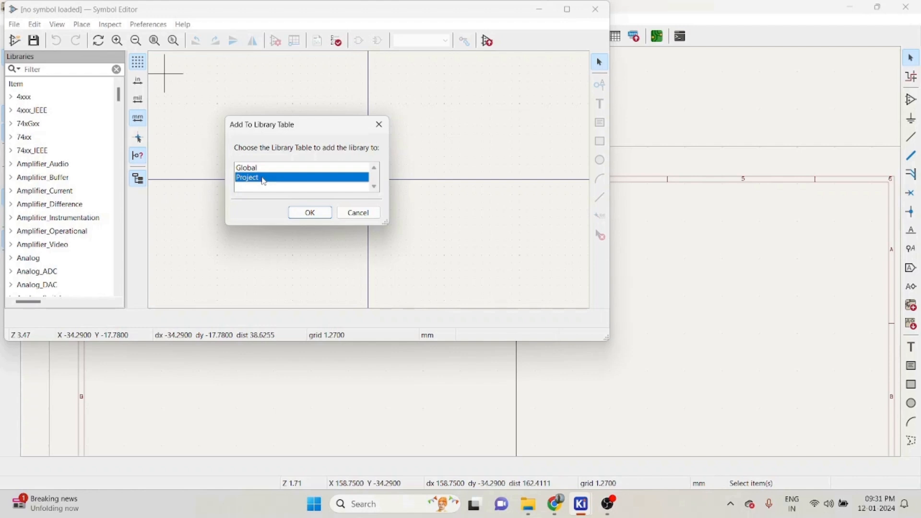
pyautogui.click(310, 212)
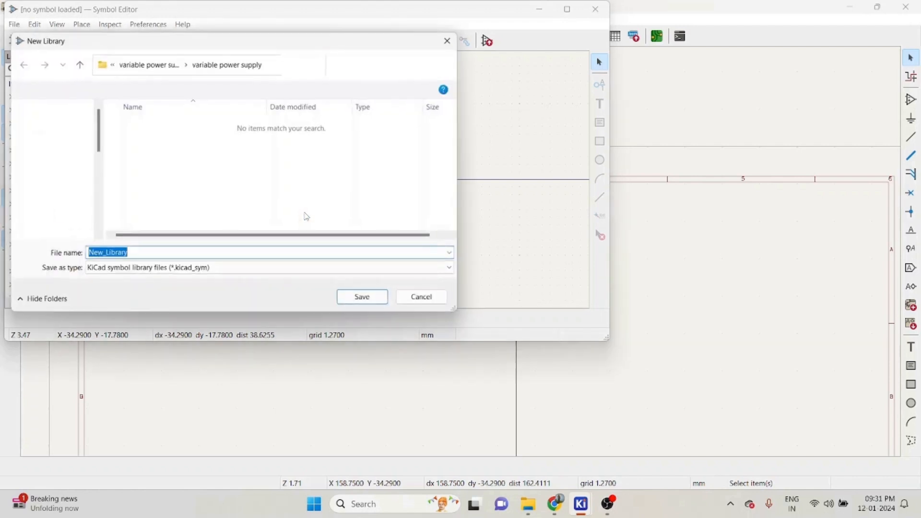
pyautogui.click(196, 252)
pyautogui.hotkey('ctrl', 'a')
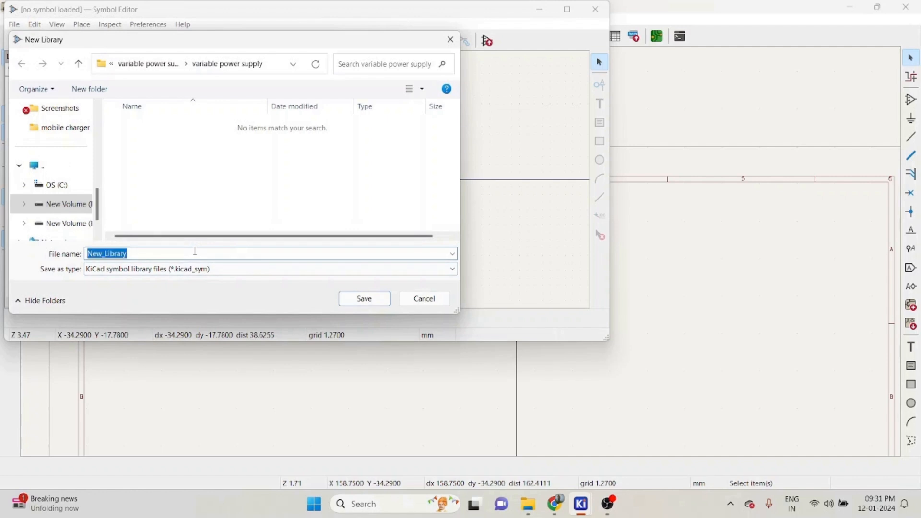
pyautogui.write('demo')
pyautogui.press('Return')
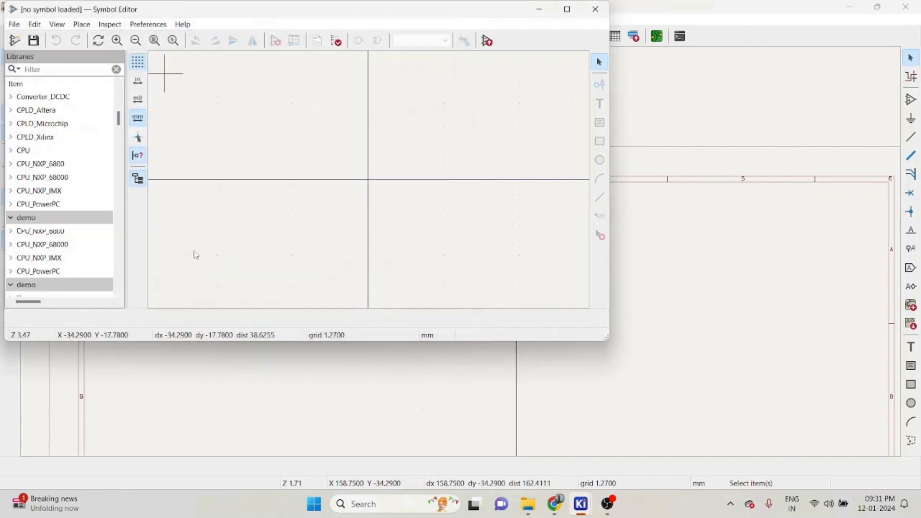
# - Import the LM317T_NOPB.kicad_sym symbol from the downloaded LM317T_NOPB.zip into the demo library
pyautogui.rightClick(32, 223)
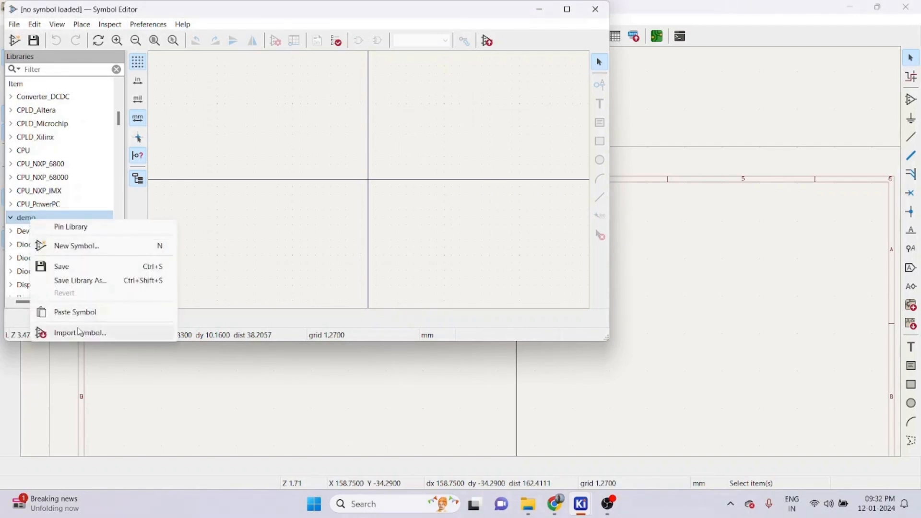
pyautogui.click(80, 332)
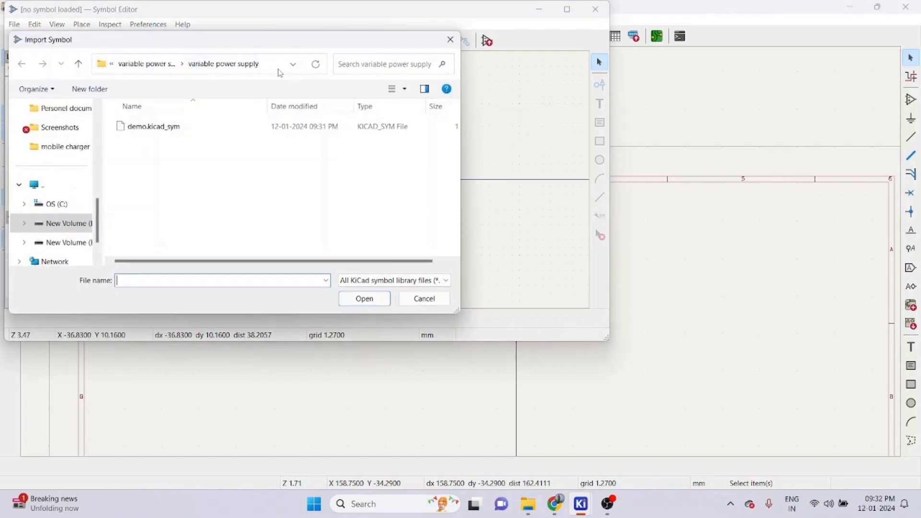
pyautogui.click(281, 67)
pyautogui.write('C:\\Users\\BURHAN\\Downloads\\LM317T_NOPB.zip')
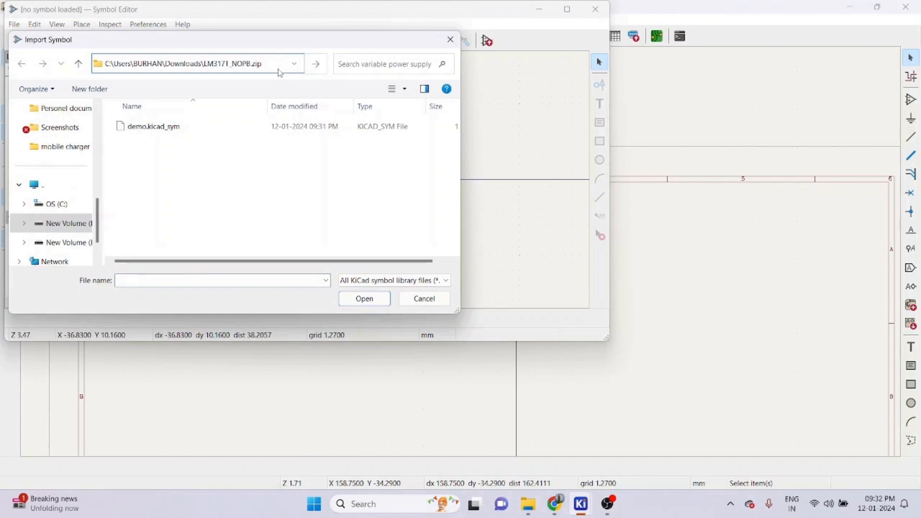
pyautogui.press('Return')
pyautogui.click(194, 126)
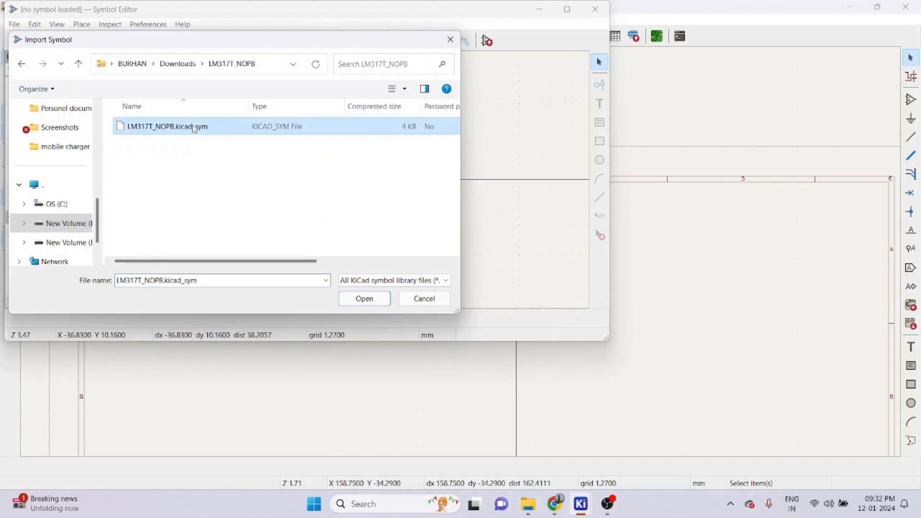
pyautogui.click(386, 299)
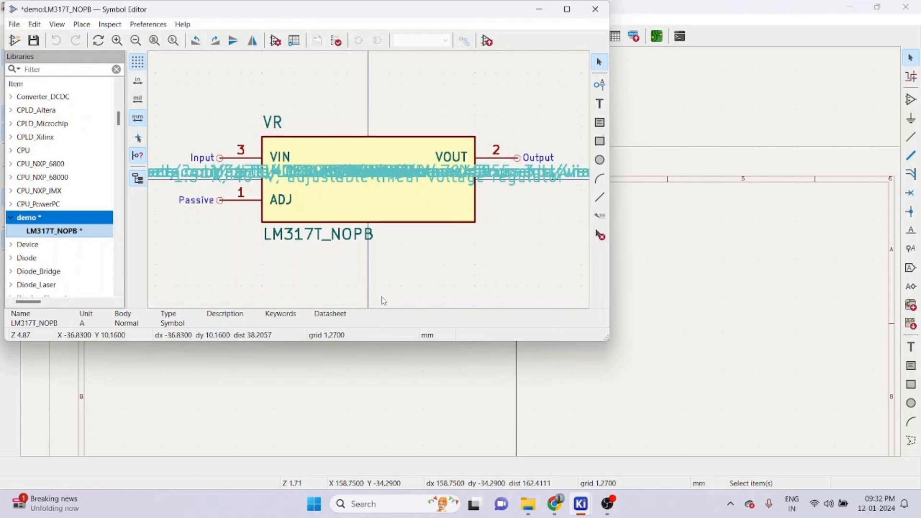
pyautogui.scroll(-5, 371, 183)
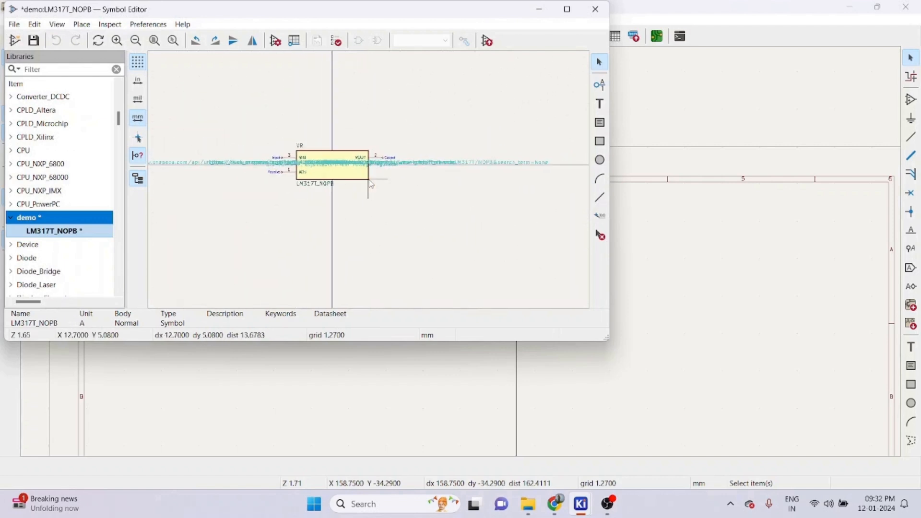
pyautogui.scroll(3, 370, 183)
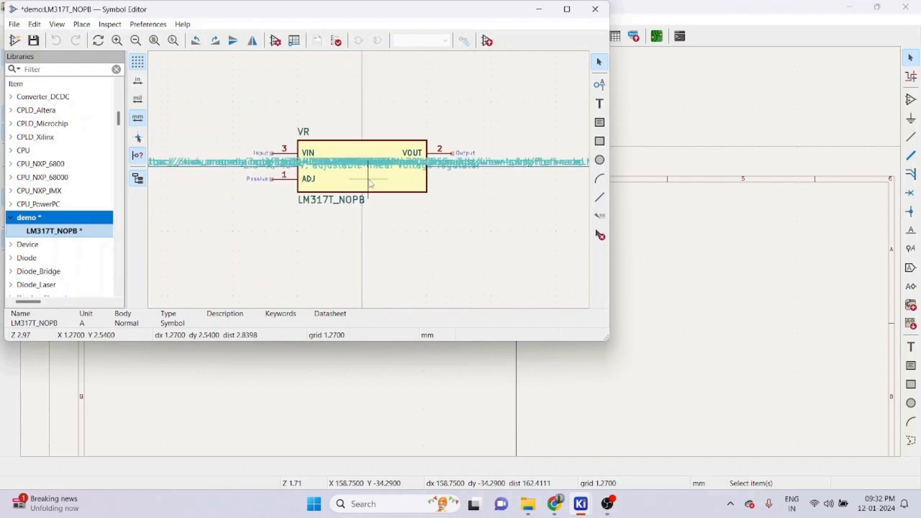
pyautogui.click(14, 24)
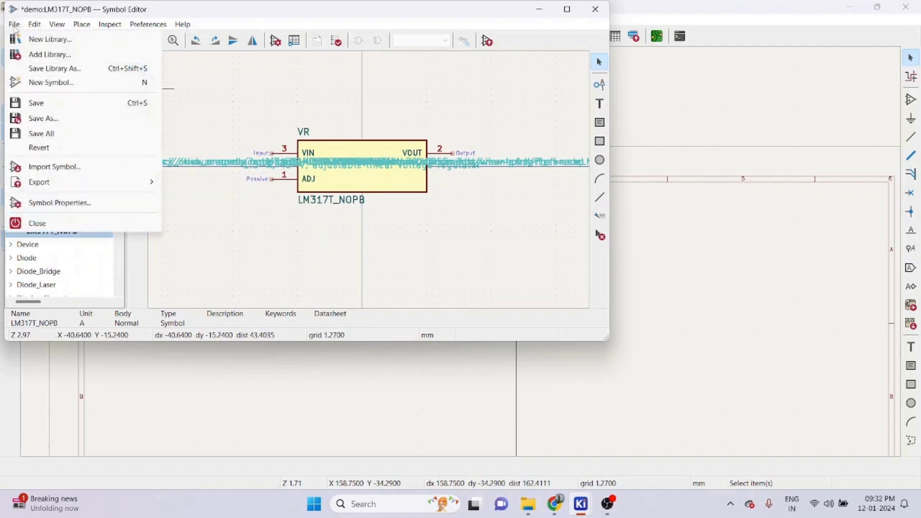
pyautogui.click(43, 118)
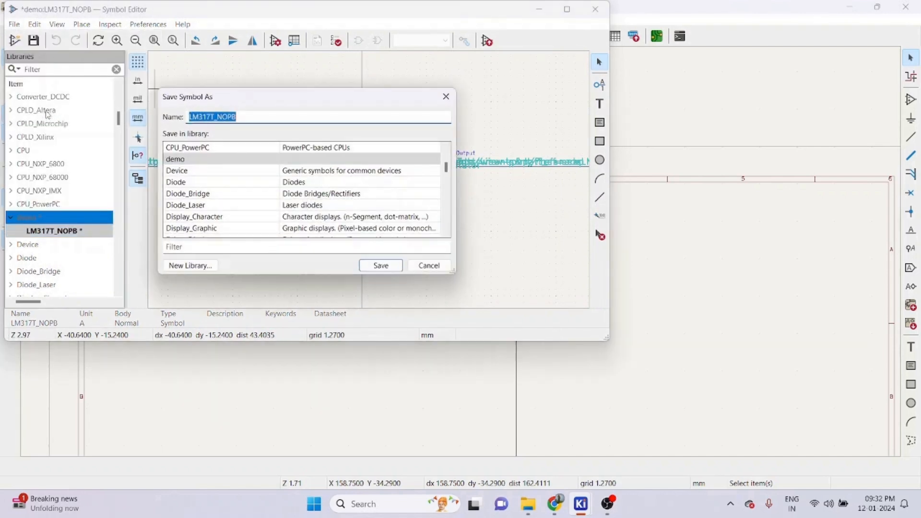
pyautogui.click(448, 97)
# - Save the demo library with the imported symbol and close the Symbol Editor
pyautogui.click(14, 24)
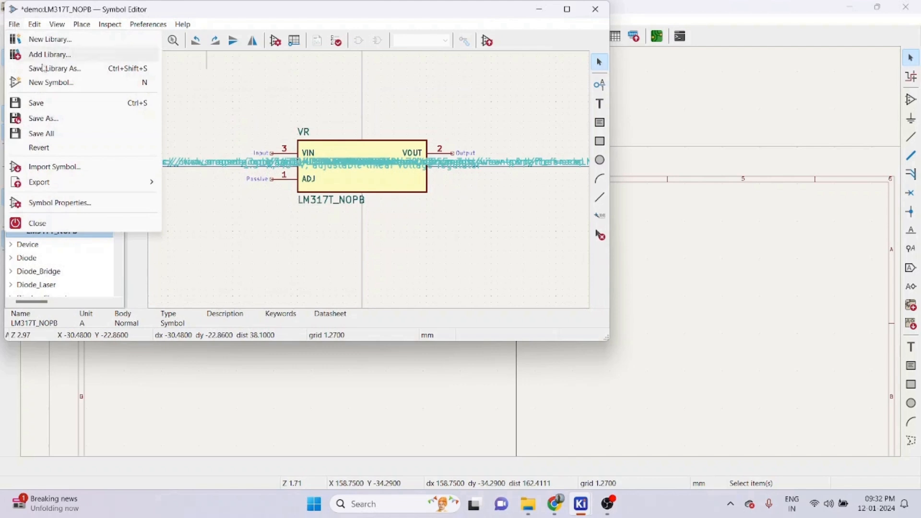
pyautogui.click(36, 102)
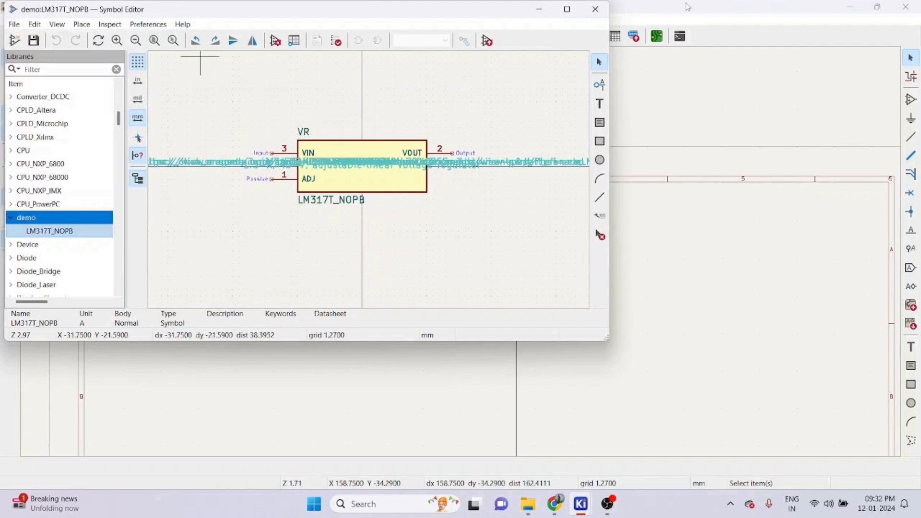
pyautogui.click(595, 9)
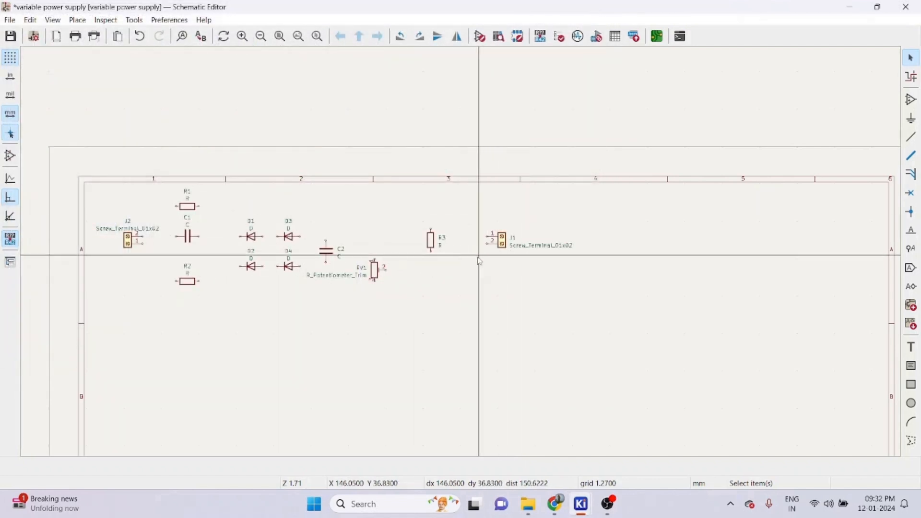
# - Place the LM317T_NOPB symbol from the demo library on the schematic above resistor R3
pyautogui.scroll(-4, 479, 261)
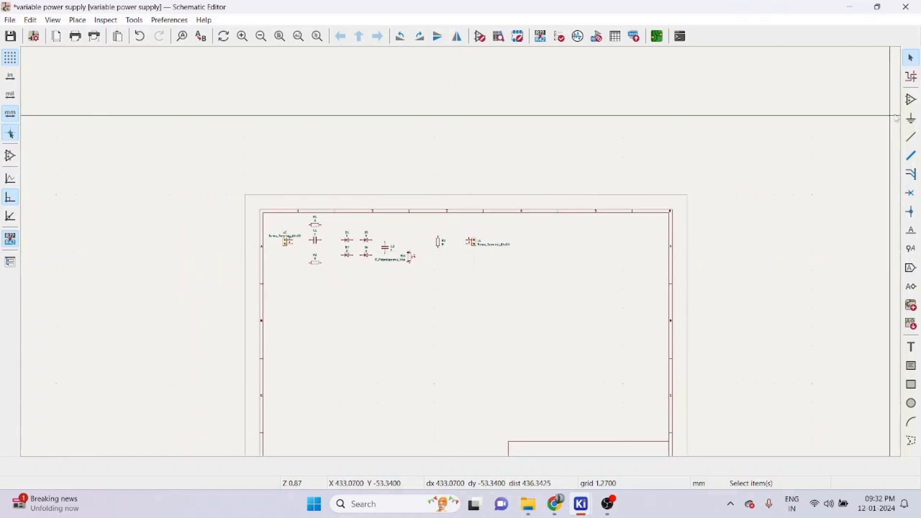
pyautogui.click(912, 100)
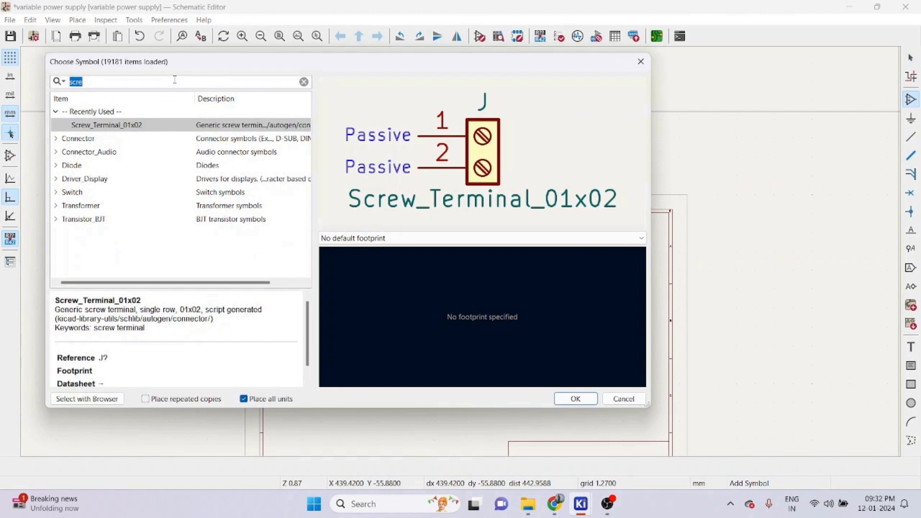
pyautogui.write('demo')
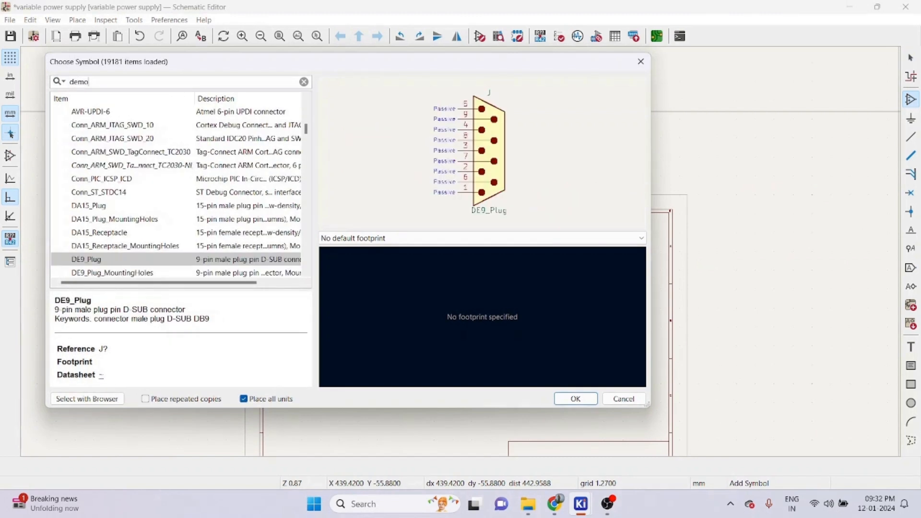
pyautogui.click(56, 125)
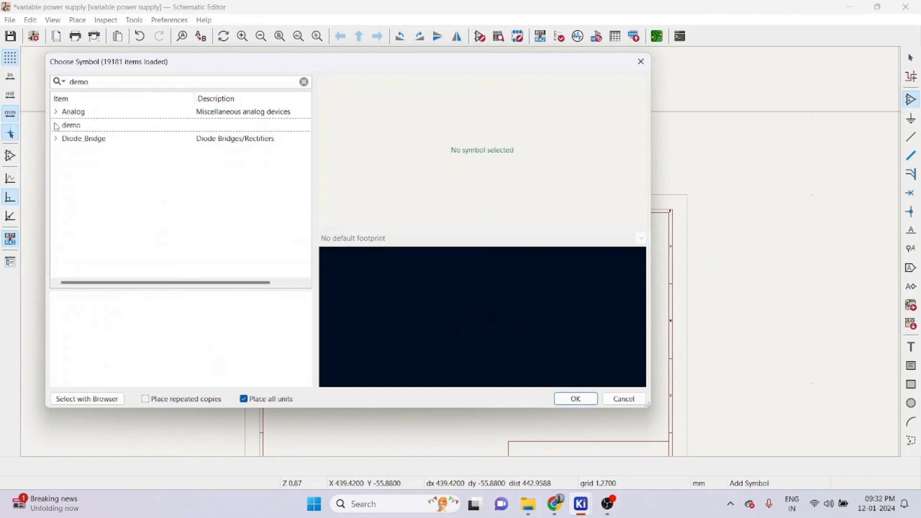
pyautogui.click(56, 125)
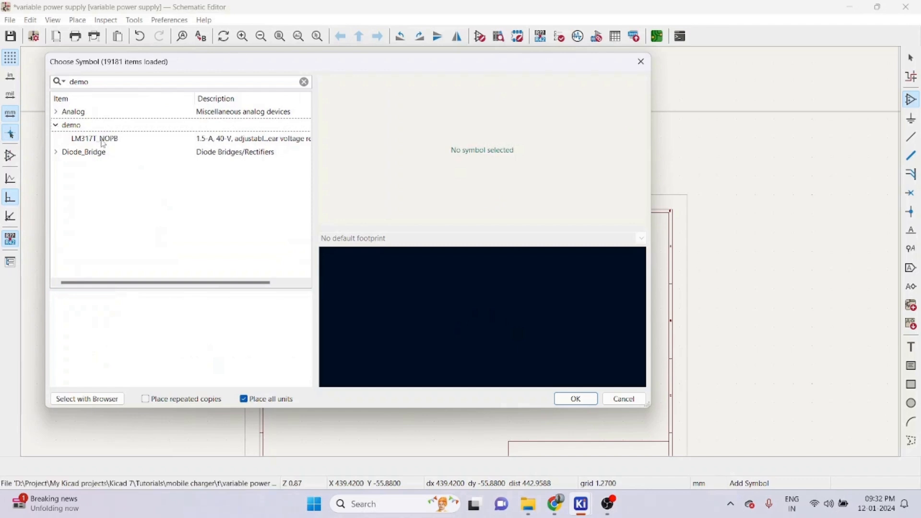
pyautogui.click(103, 139)
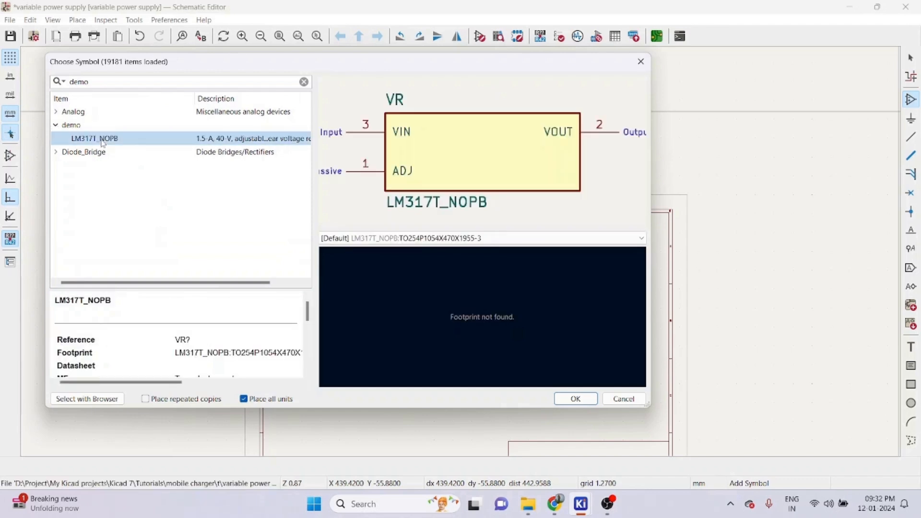
pyautogui.doubleClick(103, 140)
pyautogui.scroll(6, 463, 256)
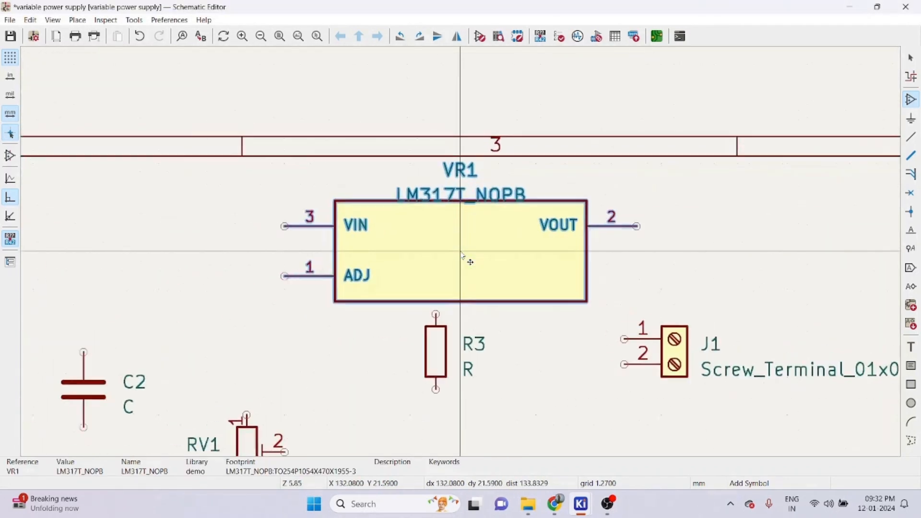
pyautogui.scroll(-3, 463, 255)
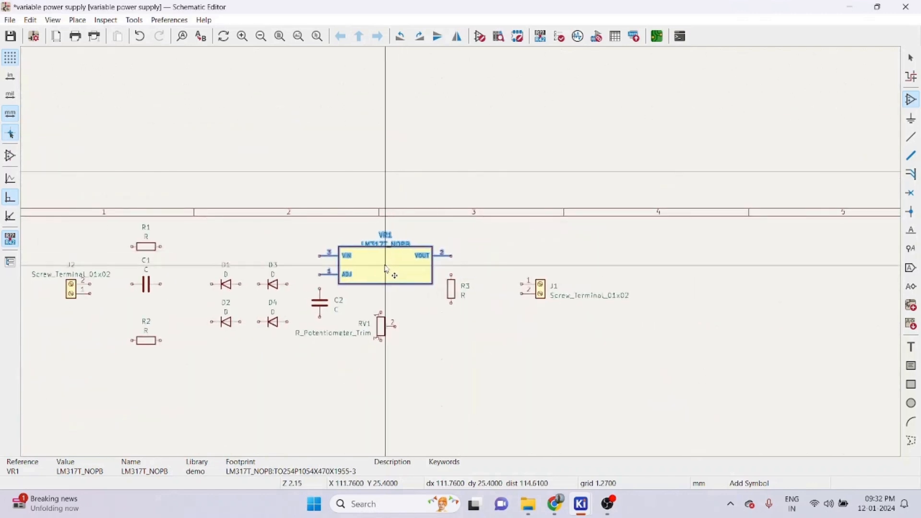
pyautogui.click(411, 248)
pyautogui.press('Escape')
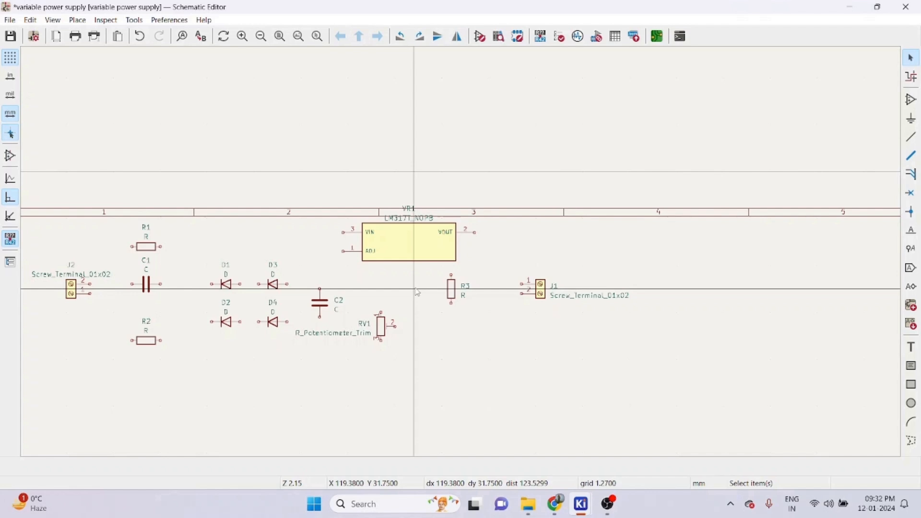
# - Wire the terminals, resistors, capacitors, diode bridge, potentiometer and LM317T regulator into the supply circuit
pyautogui.scroll(-5, 384, 288)
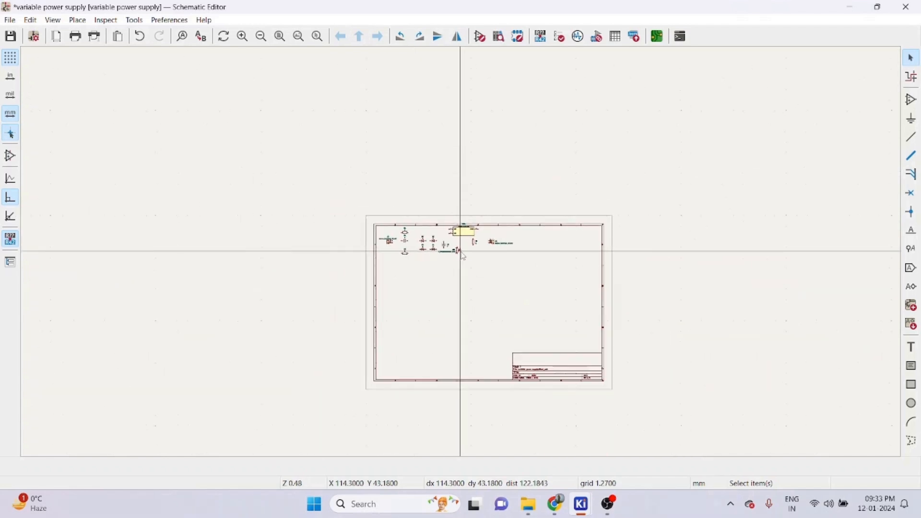
pyautogui.scroll(5, 137, 159)
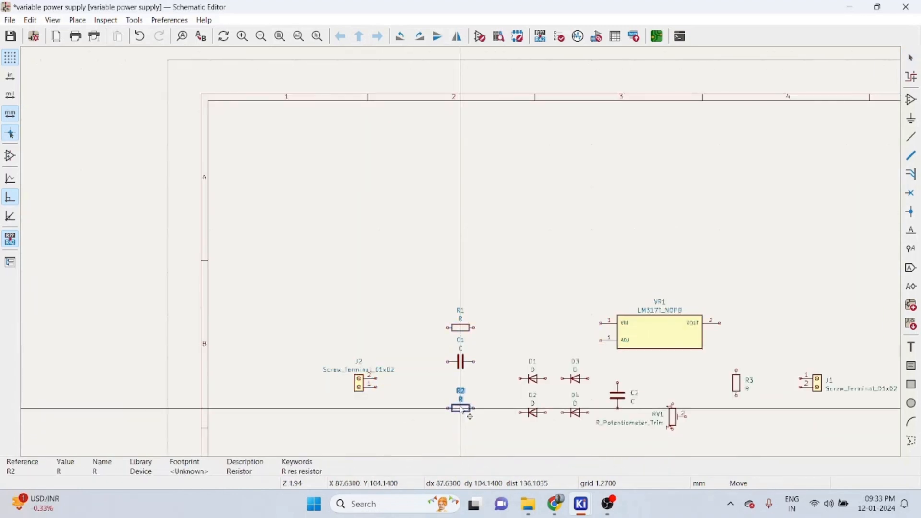
pyautogui.click(573, 412)
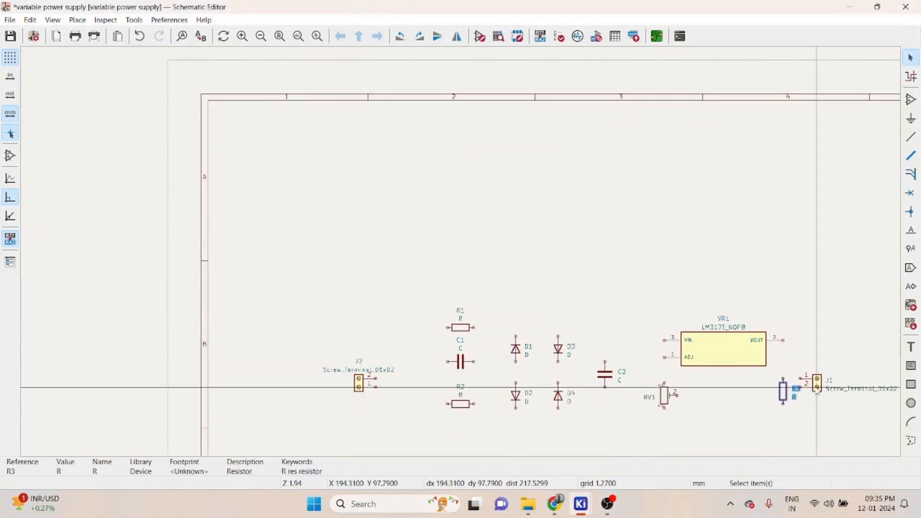
pyautogui.doubleClick(338, 369)
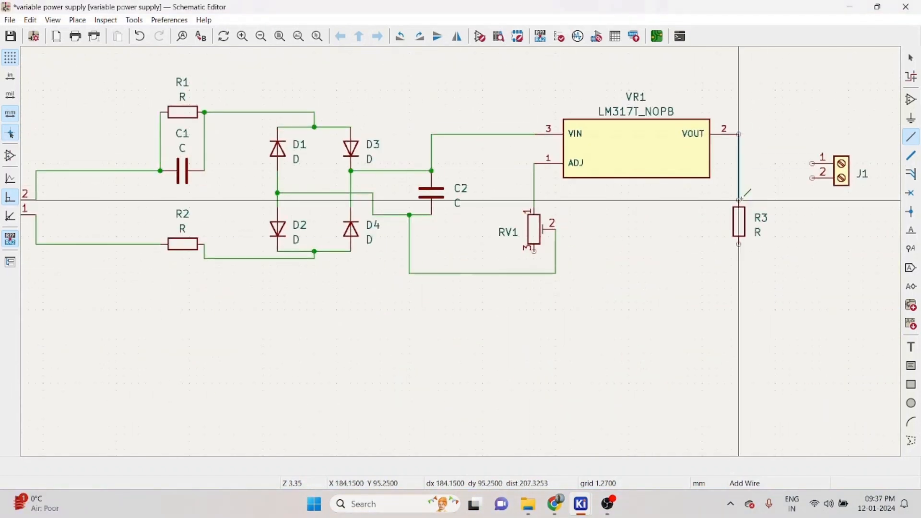
pyautogui.click(740, 225)
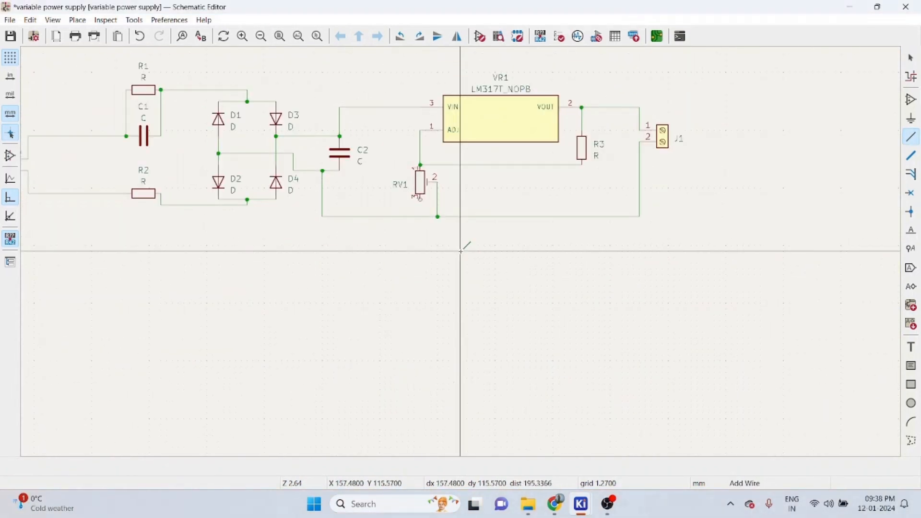
# - Place a GND power symbol on the bottom ground wire below the regulator circuit
pyautogui.scroll(-1, 460, 250)
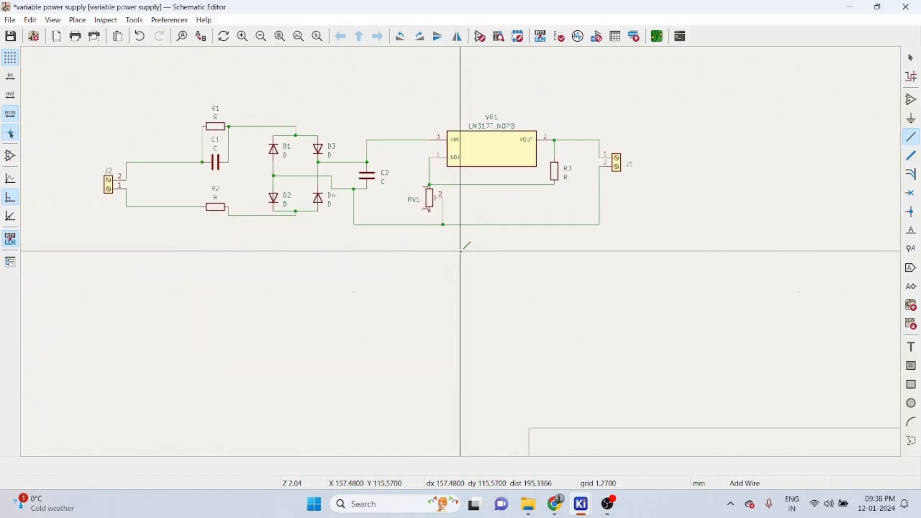
pyautogui.click(911, 119)
pyautogui.click(330, 129)
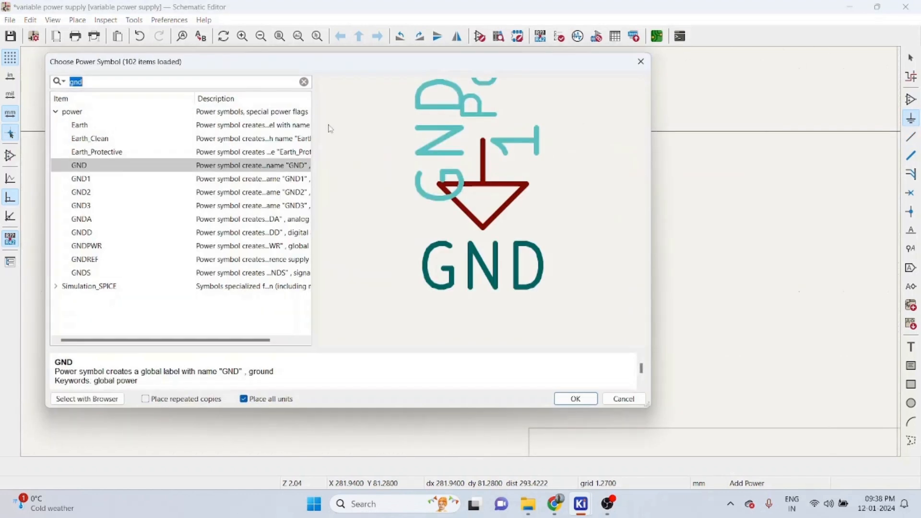
pyautogui.doubleClick(102, 167)
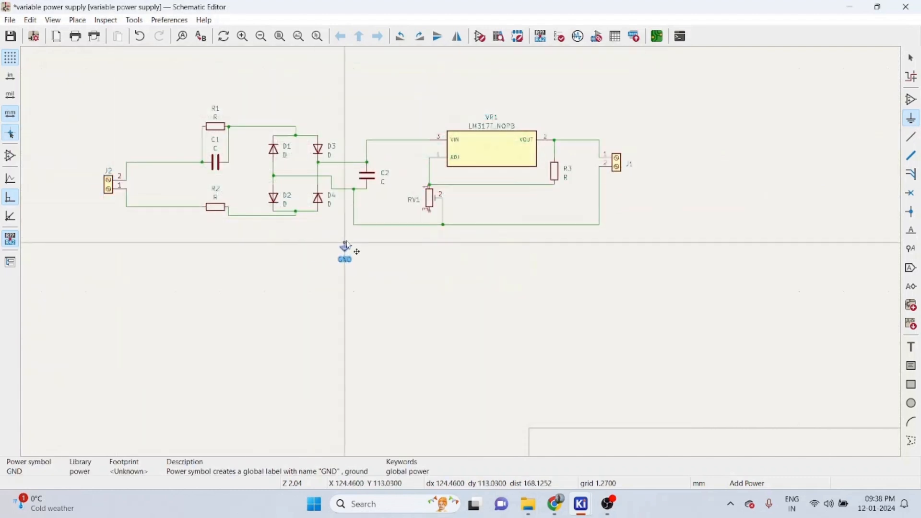
pyautogui.click(406, 229)
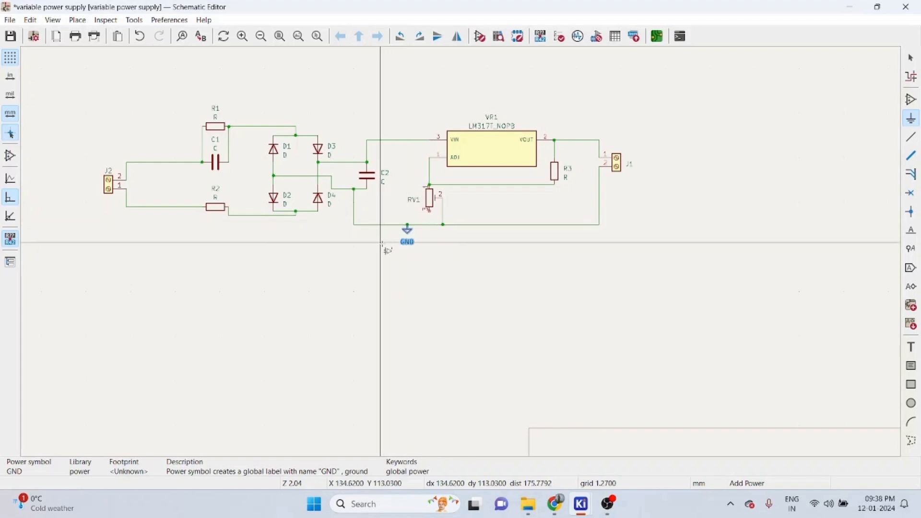
pyautogui.press('Escape')
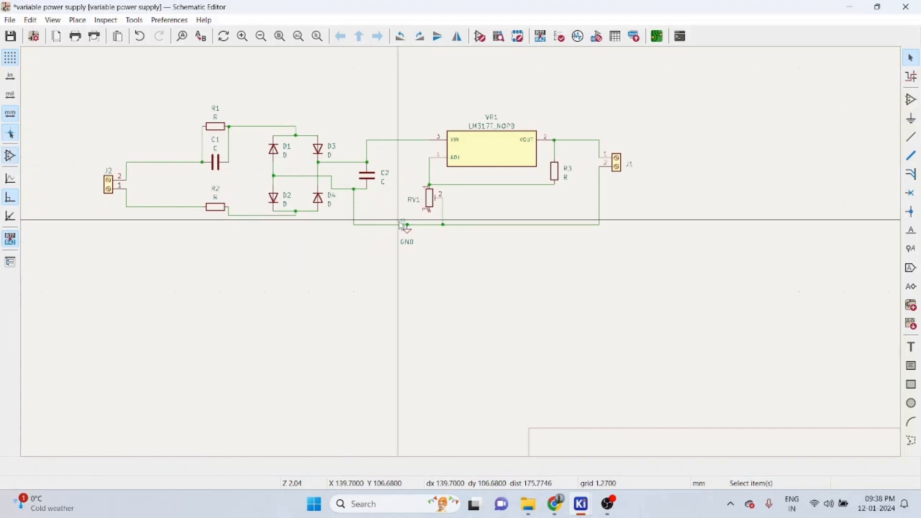
# - Mark the potentiometer RV1's unused pin 3 with a no-connect flag
pyautogui.scroll(2, 397, 224)
pyautogui.scroll(3, 462, 254)
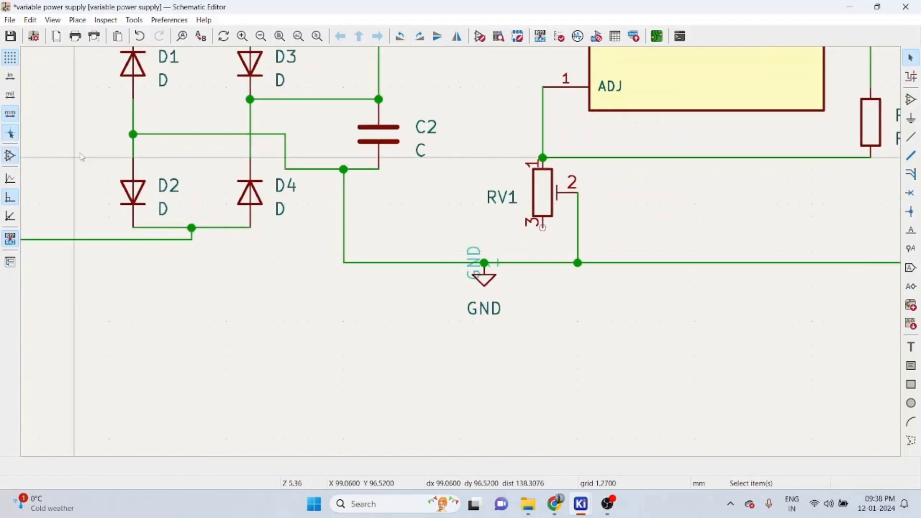
pyautogui.click(10, 157)
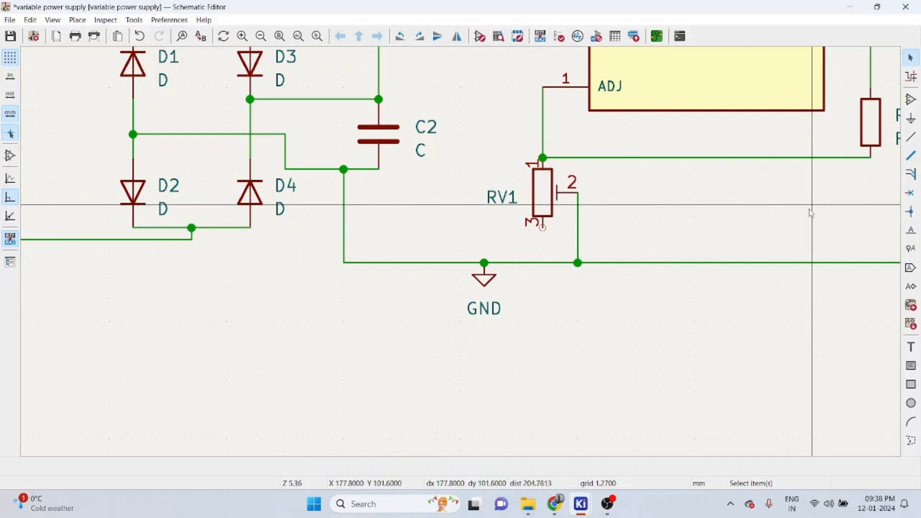
pyautogui.click(910, 193)
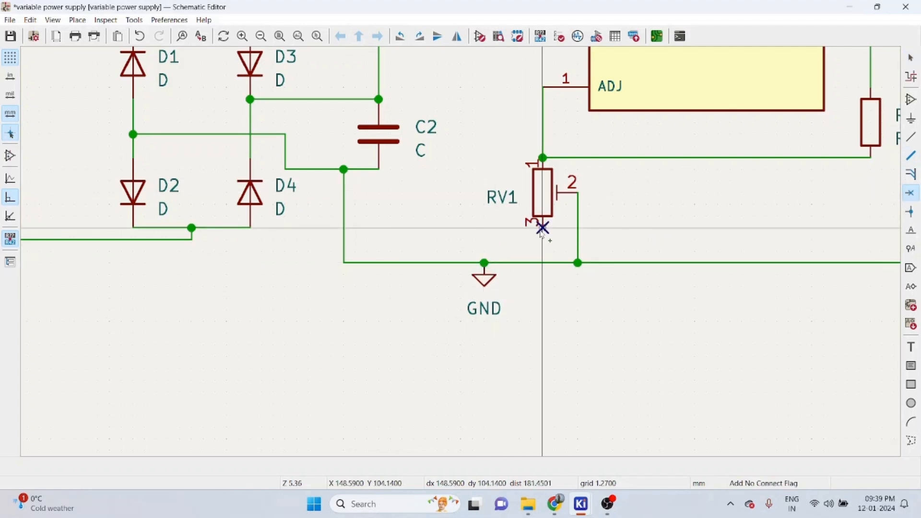
pyautogui.press('Escape')
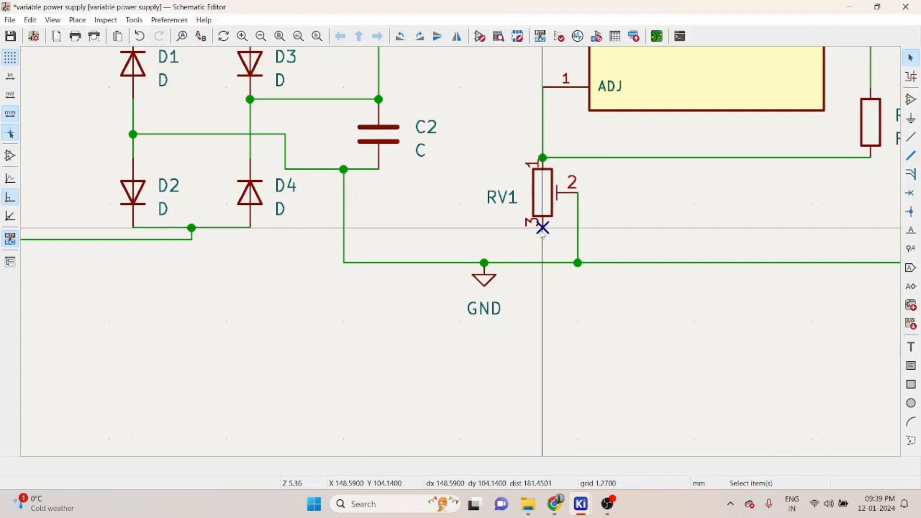
pyautogui.scroll(-1, 542, 230)
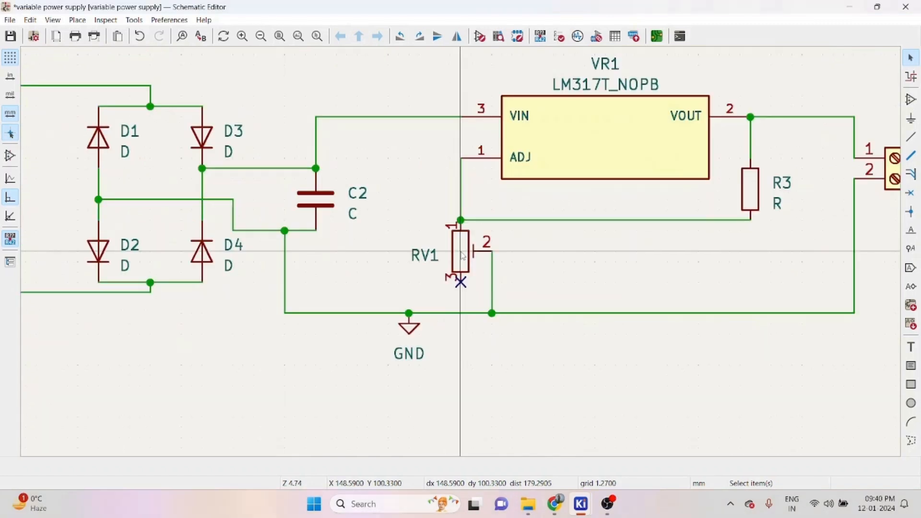